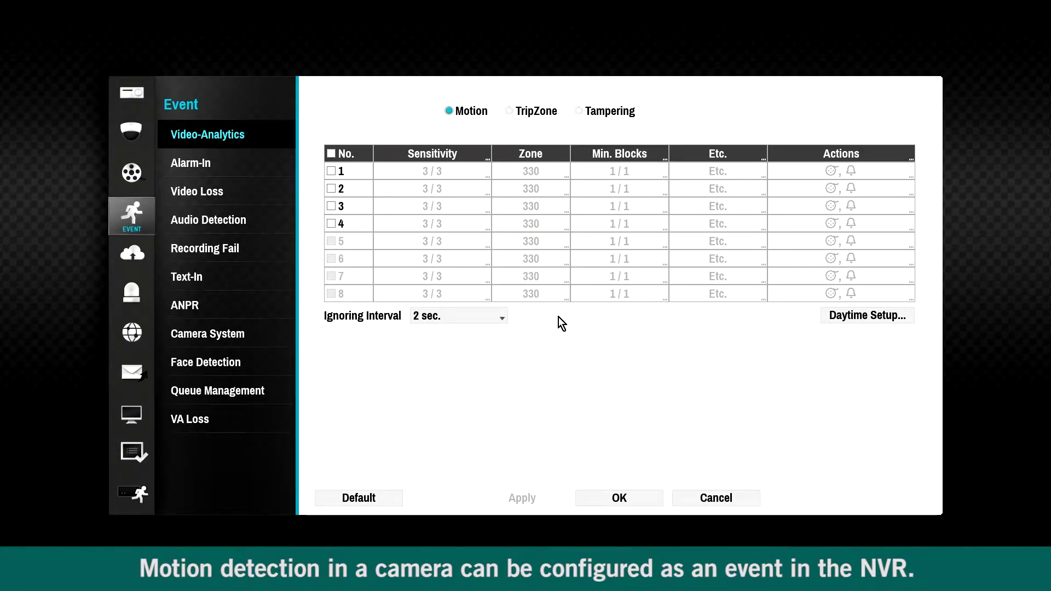
Enable motion detection for cameras 1 to 4.
{"action": "left_click", "coordinate": [331, 154]}
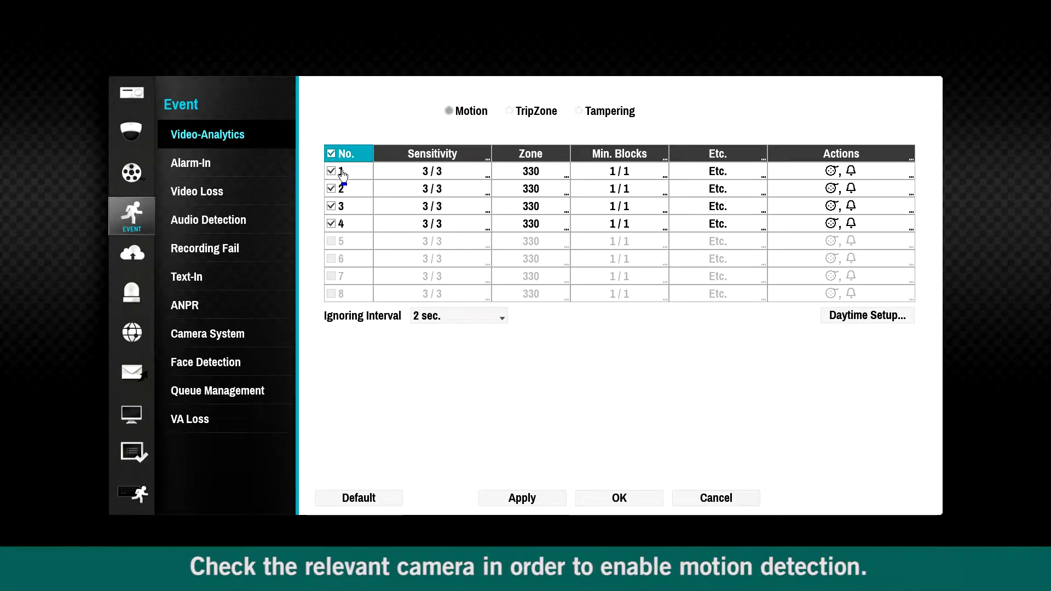
{"action": "left_click", "coordinate": [335, 171]}
{"action": "left_click", "coordinate": [345, 189]}
{"action": "left_click", "coordinate": [343, 206]}
{"action": "left_click", "coordinate": [342, 224]}
{"action": "left_click", "coordinate": [339, 171]}
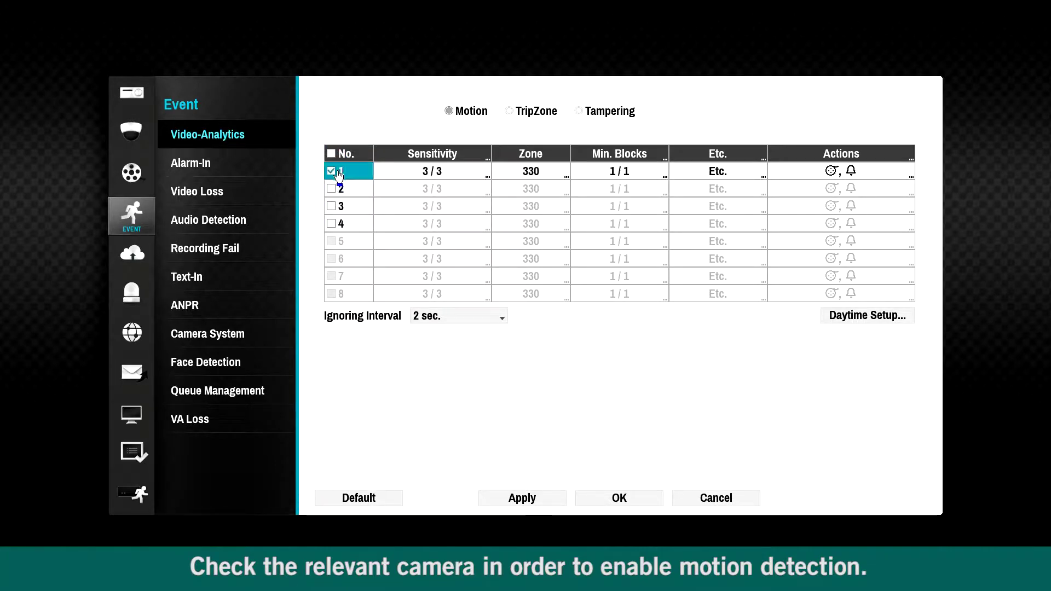
{"action": "left_click", "coordinate": [337, 154]}
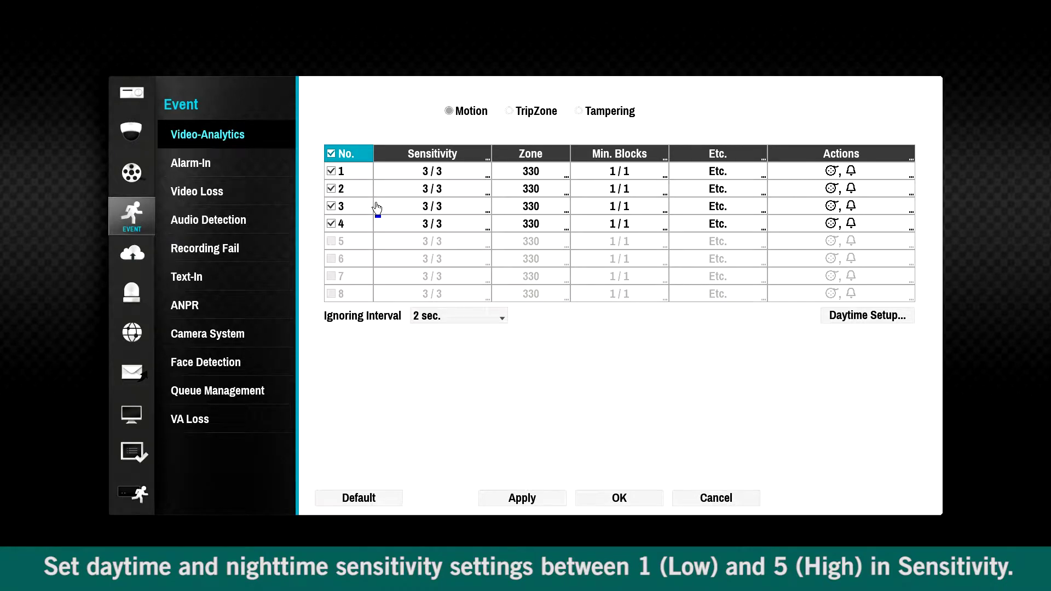
Set camera 1's motion sensitivity to 5 for daytime and 1 for nighttime.
{"action": "left_click", "coordinate": [428, 173]}
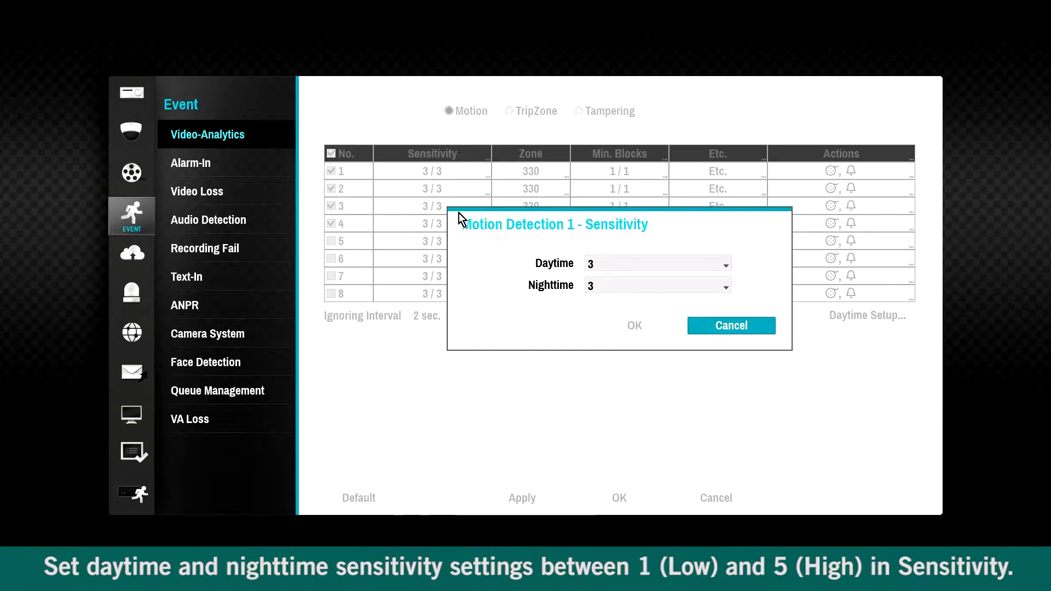
{"action": "left_click", "coordinate": [605, 268]}
{"action": "left_click", "coordinate": [609, 278]}
{"action": "left_click", "coordinate": [602, 284]}
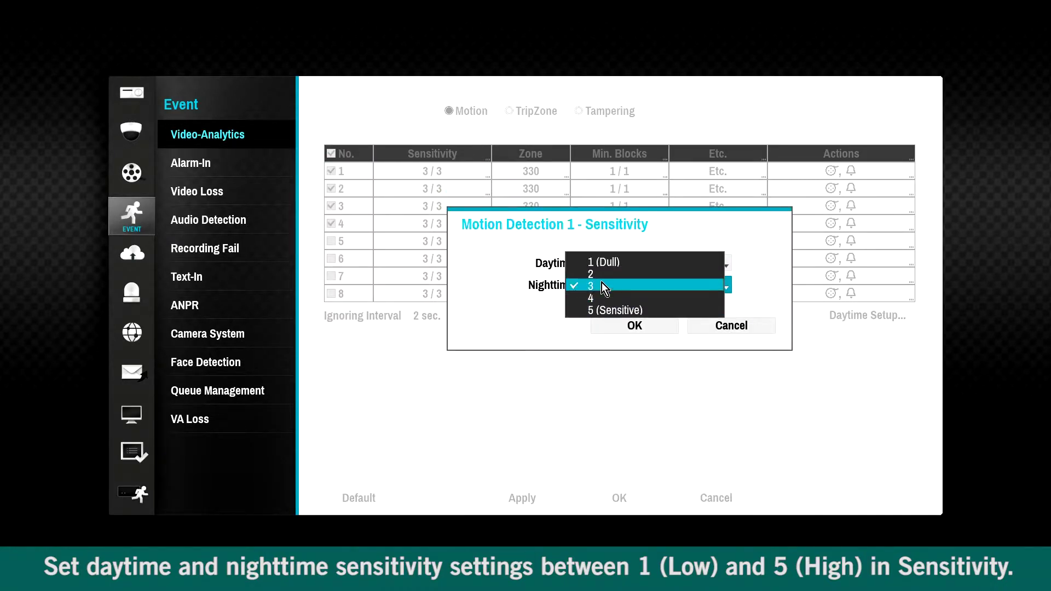
{"action": "left_click", "coordinate": [599, 262]}
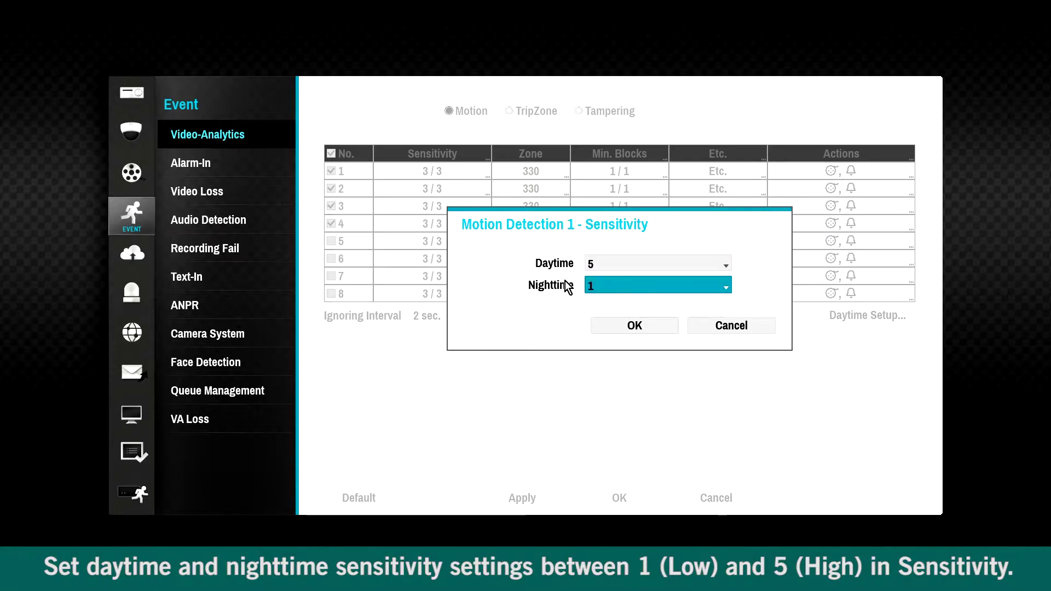
{"action": "left_click", "coordinate": [635, 329]}
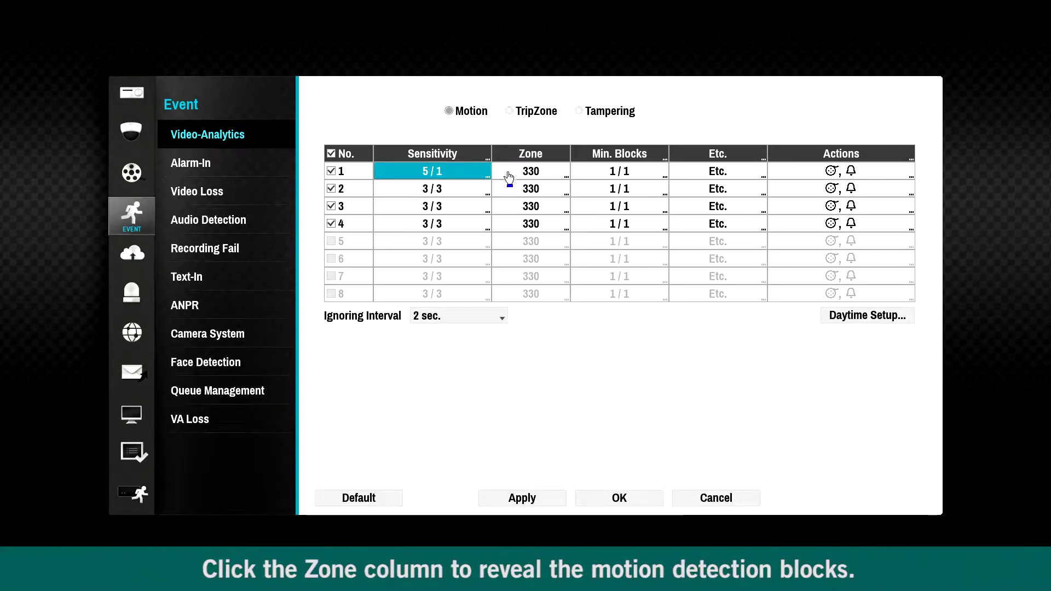
Restrict camera 1's motion zone to a central 6-by-6 group of blocks plus a row of eight blocks, and save it.
{"action": "left_click", "coordinate": [538, 174]}
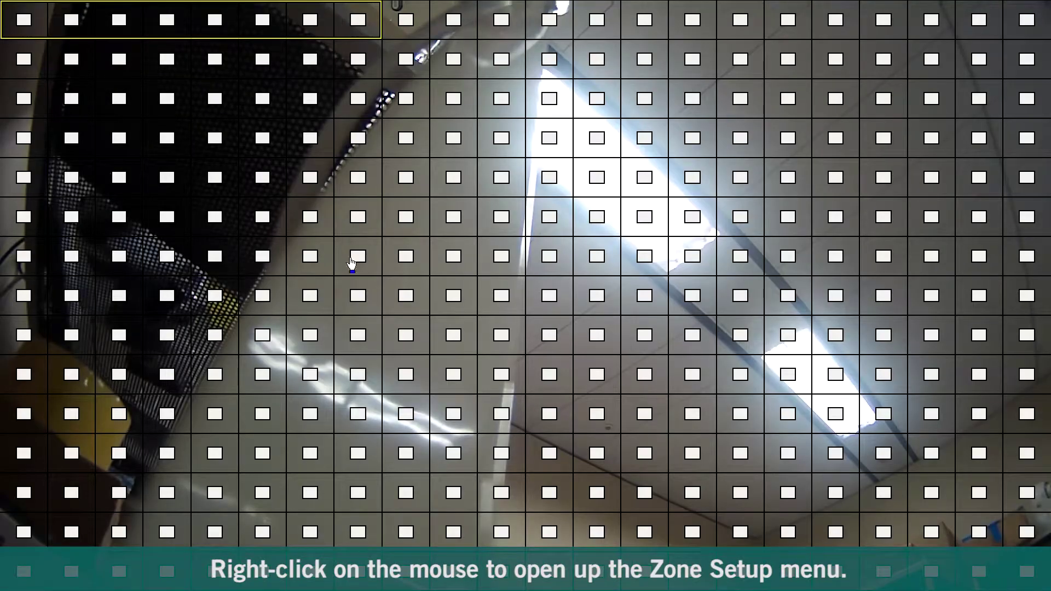
{"action": "right_click", "coordinate": [508, 208]}
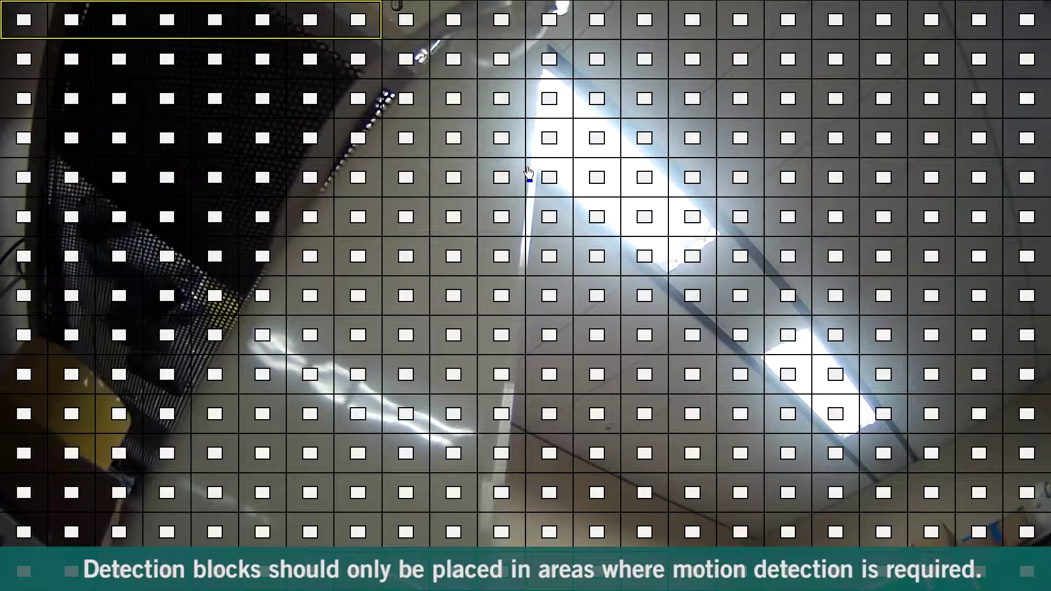
{"action": "left_click_drag", "start_coordinate": [371, 154], "coordinate": [667, 397]}
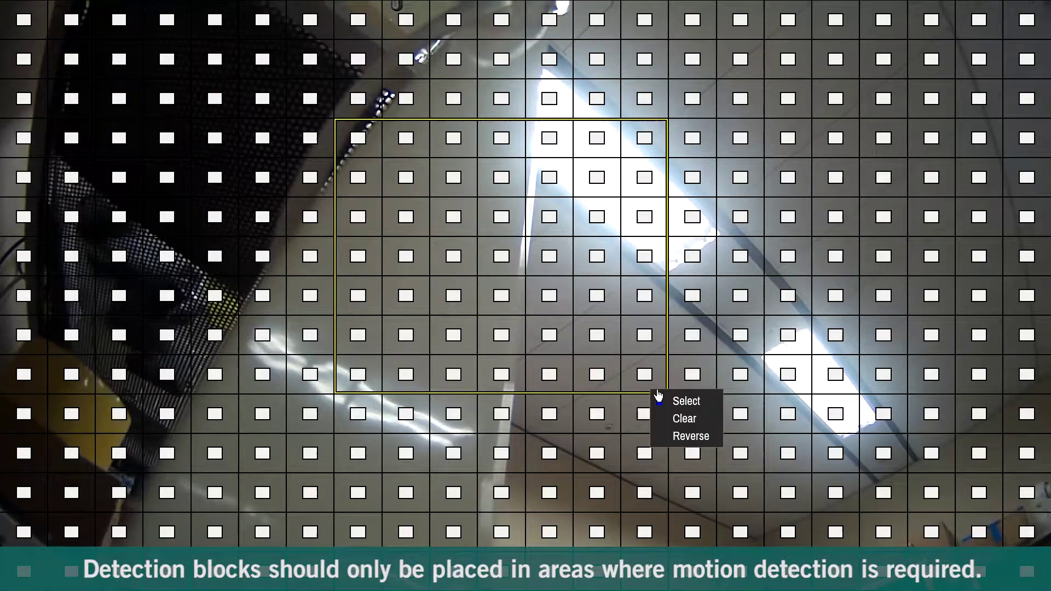
{"action": "left_click", "coordinate": [672, 400]}
{"action": "left_click", "coordinate": [371, 191]}
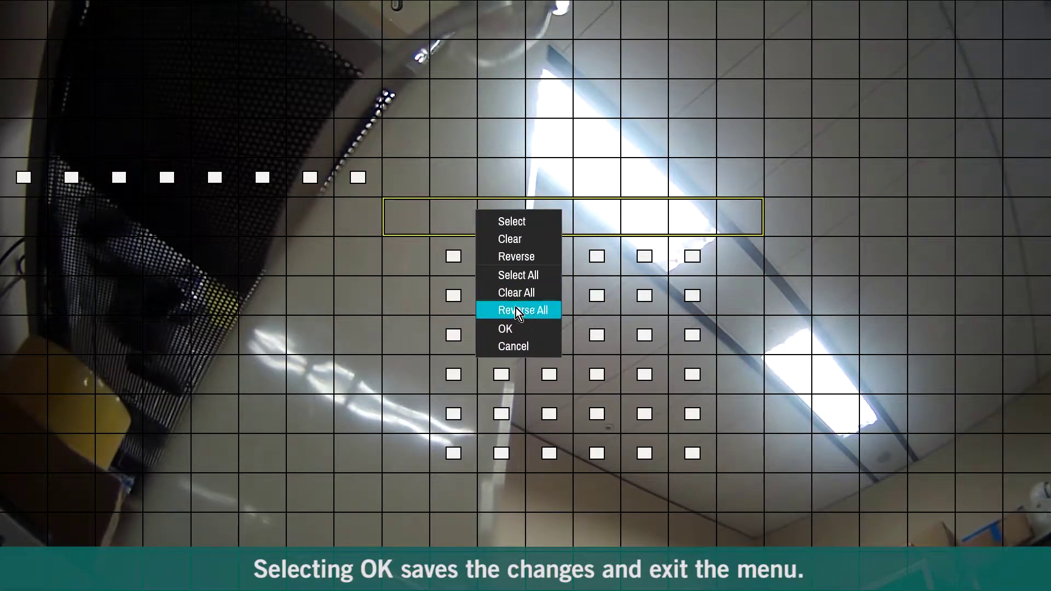
{"action": "left_click", "coordinate": [504, 330]}
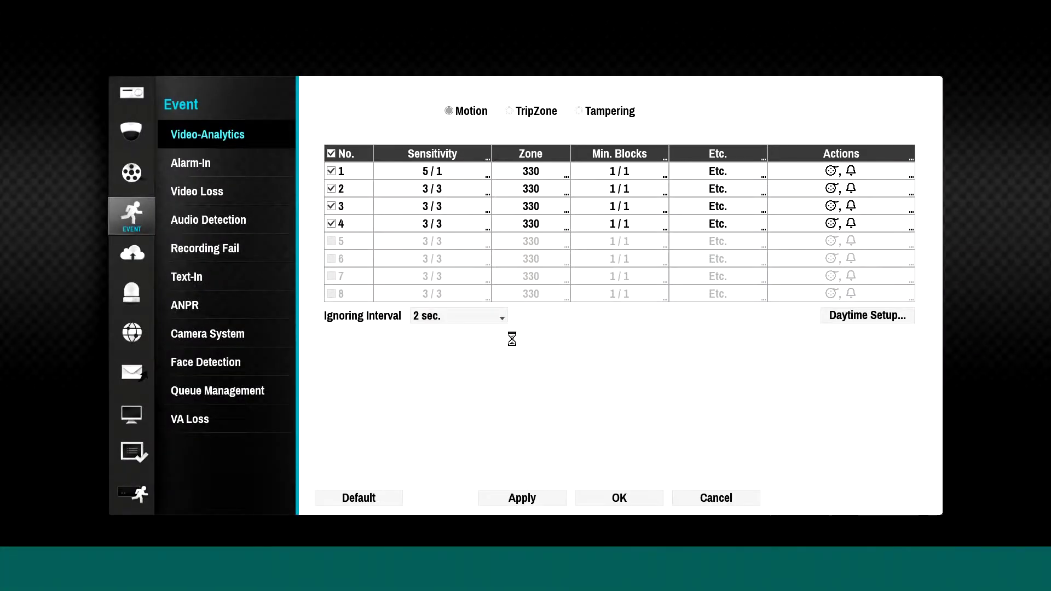
Set camera 1's minimum blocks to 44 for daytime and 21 for nighttime.
{"action": "left_click", "coordinate": [622, 174]}
{"action": "left_click", "coordinate": [674, 262]}
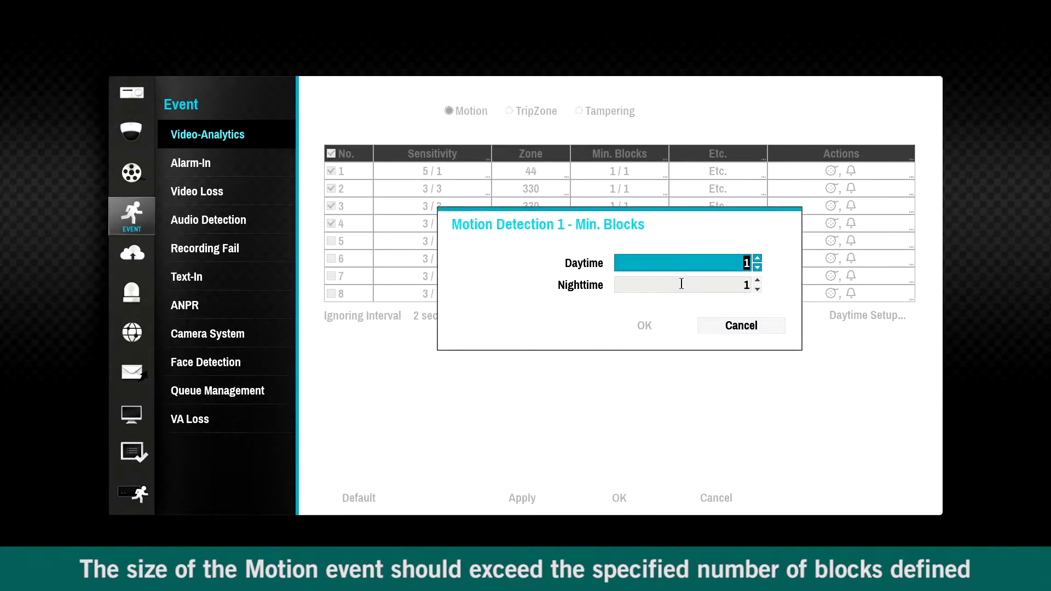
{"action": "type", "text": "39"}
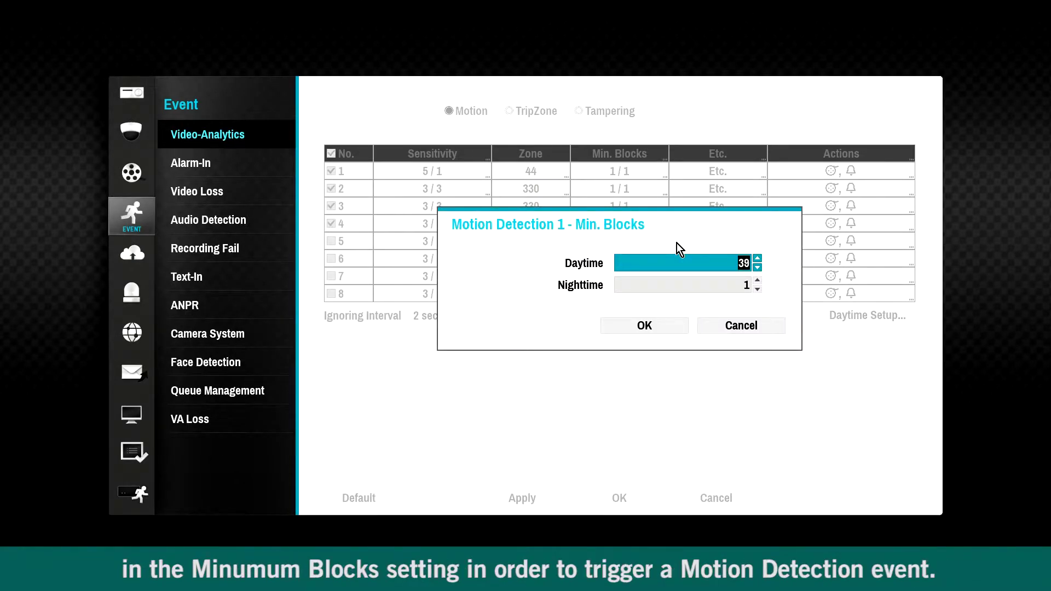
{"action": "type", "text": "44"}
{"action": "left_click", "coordinate": [699, 286]}
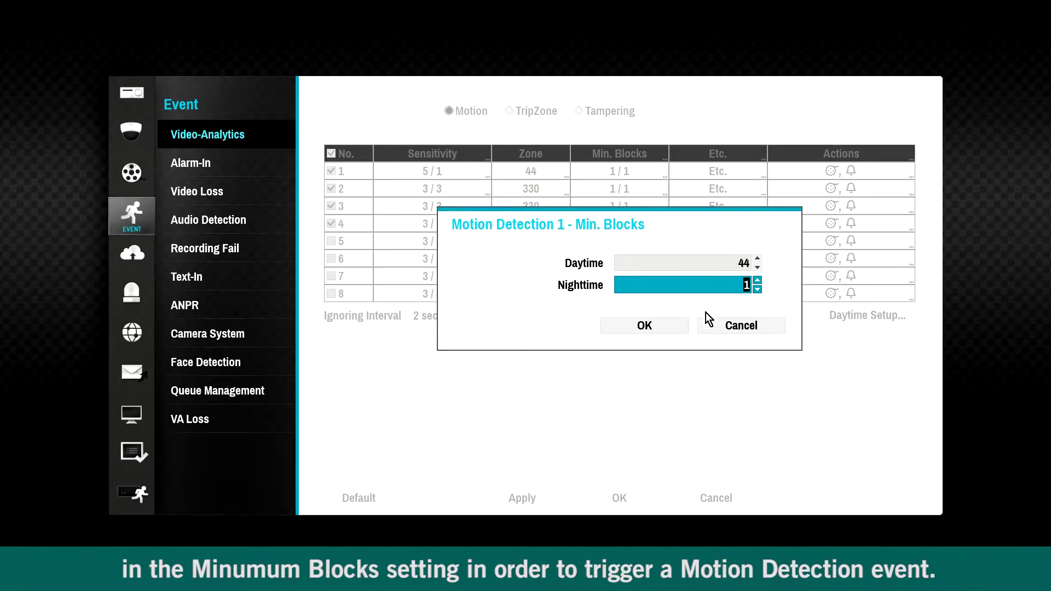
{"action": "type", "text": "22"}
{"action": "key", "text": "BackSpace"}
{"action": "type", "text": "1"}
{"action": "left_click", "coordinate": [655, 328]}
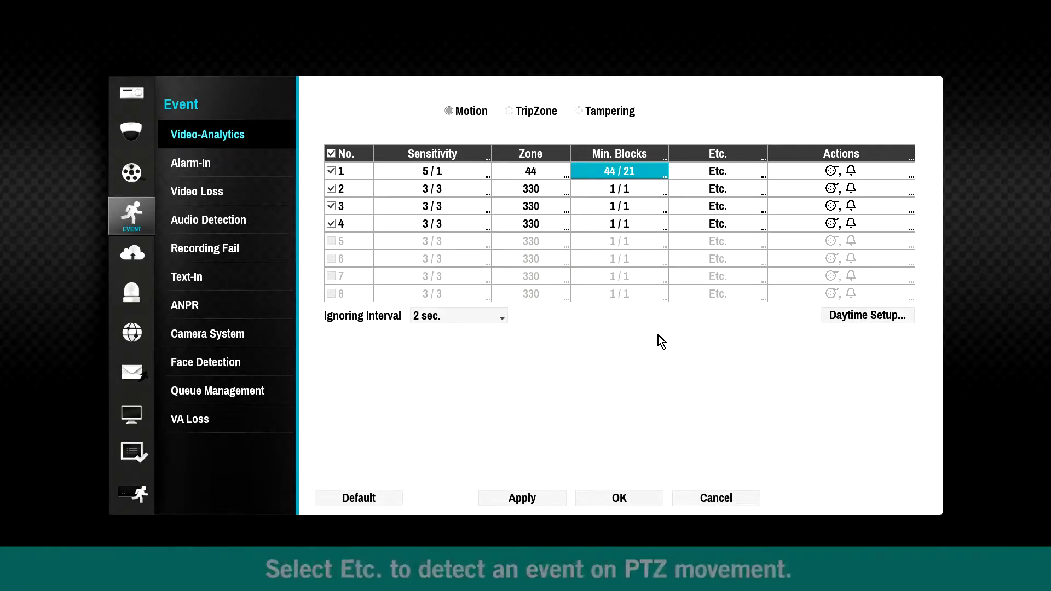
Review the option for detecting motion in PTZ movement, for camera 1 and for all cameras.
{"action": "left_click", "coordinate": [727, 176]}
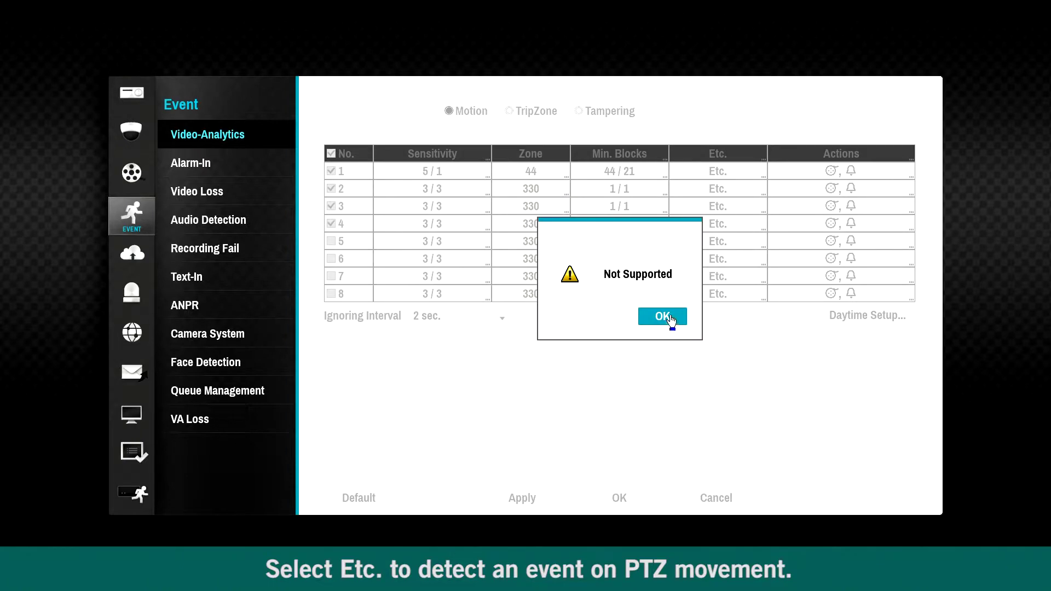
{"action": "left_click", "coordinate": [669, 319]}
{"action": "left_click", "coordinate": [728, 169]}
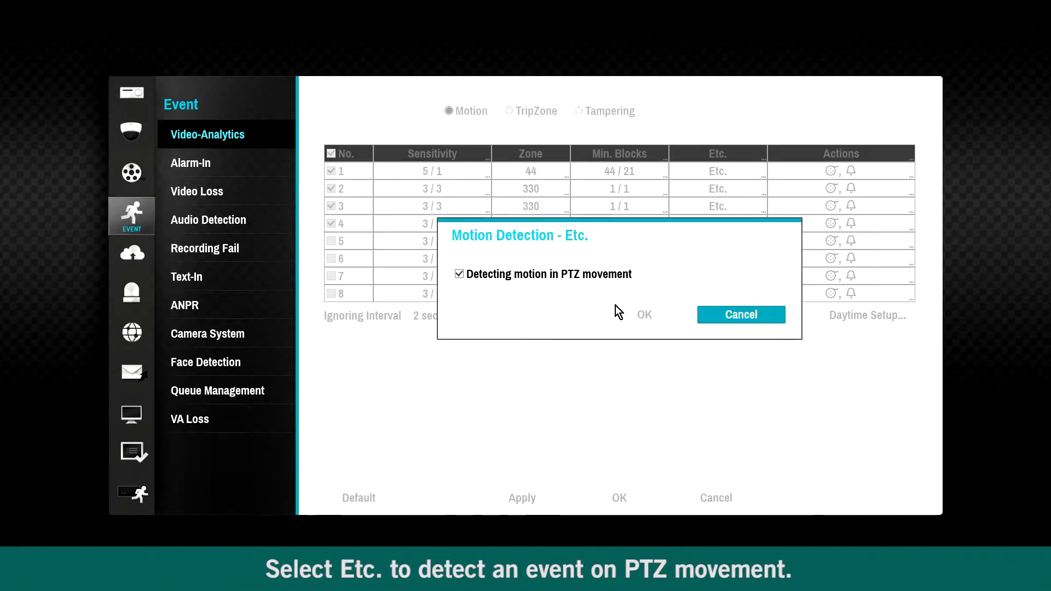
{"action": "left_click", "coordinate": [643, 315]}
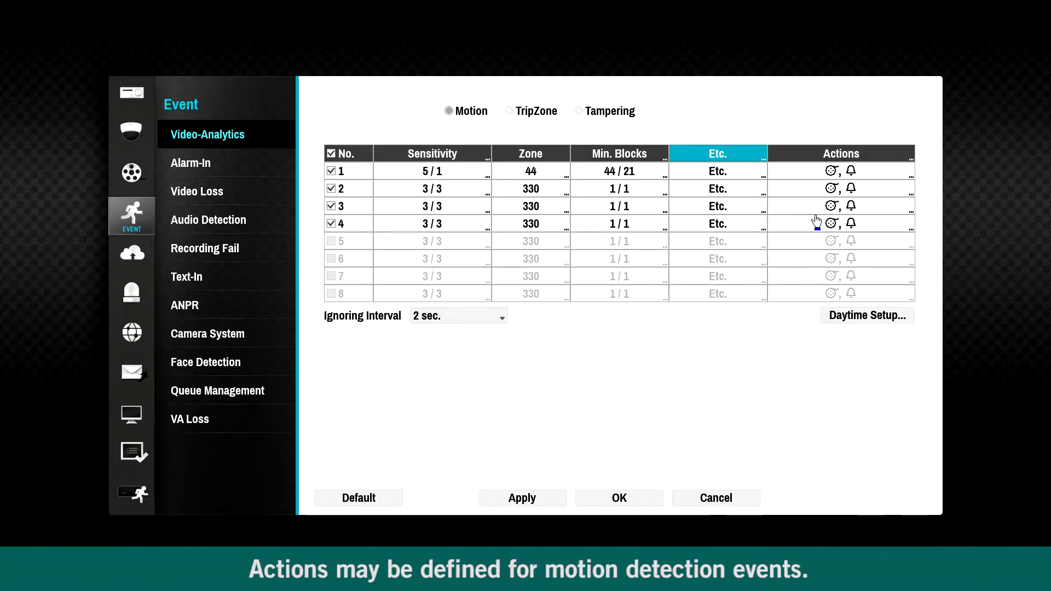
Set camera 1's motion event to record on CAM2, CAM3, CAM3-1 and CAM4.
{"action": "left_click", "coordinate": [847, 175]}
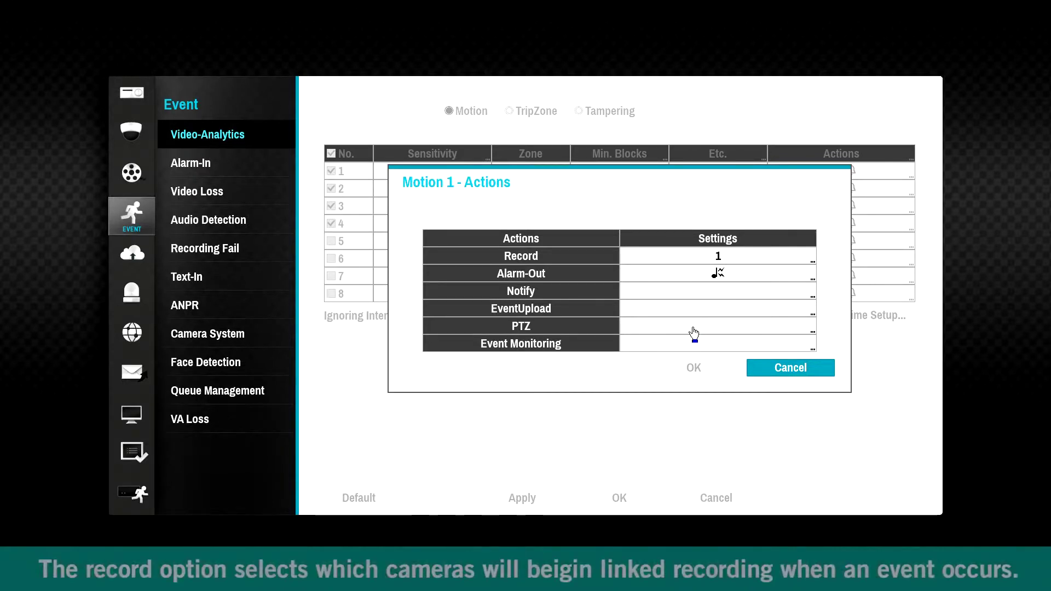
{"action": "left_click", "coordinate": [718, 262]}
{"action": "left_click", "coordinate": [718, 262]}
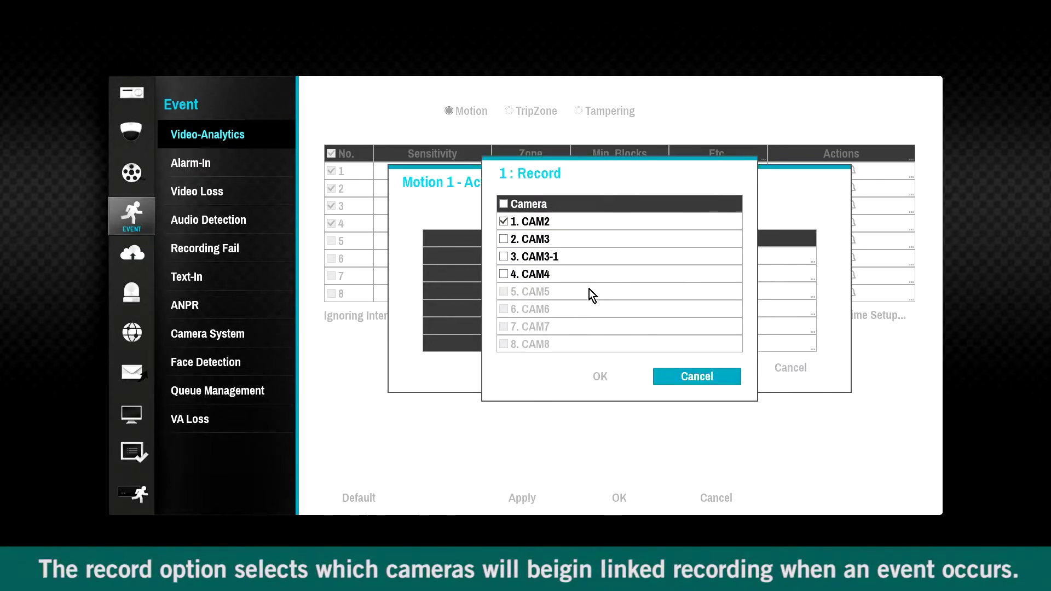
{"action": "left_click", "coordinate": [531, 221]}
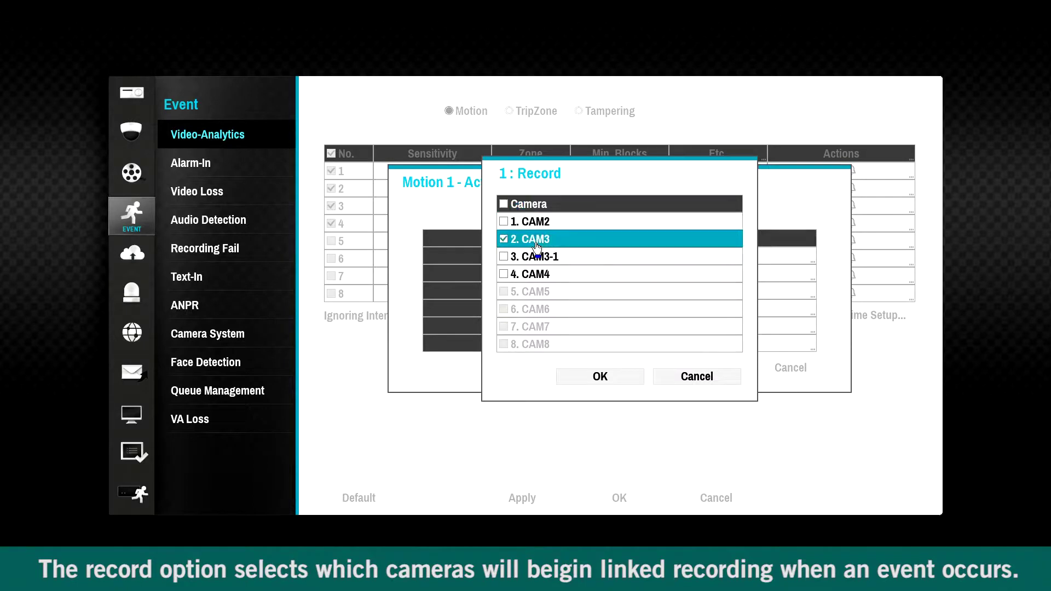
{"action": "left_click", "coordinate": [530, 239]}
{"action": "left_click", "coordinate": [529, 256]}
{"action": "left_click", "coordinate": [528, 274]}
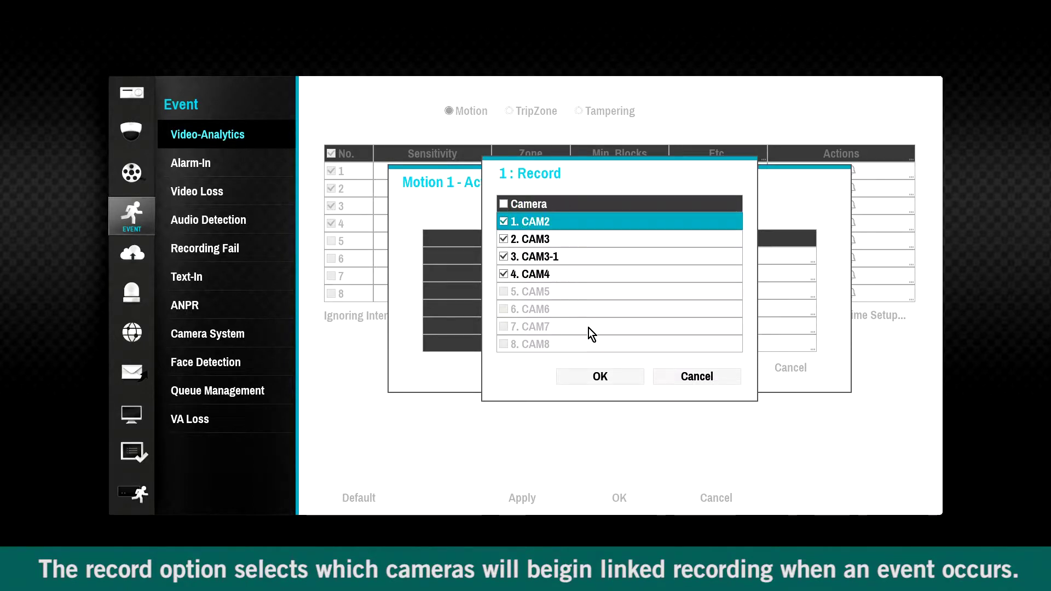
{"action": "left_click", "coordinate": [597, 378]}
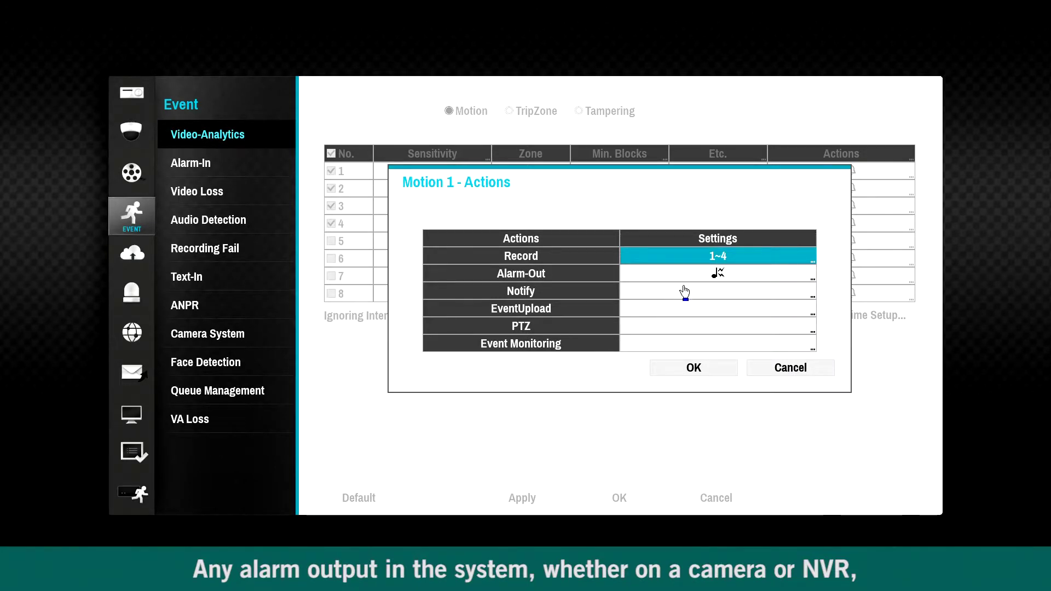
Activate NVR AO 1, Beep and CAM AO 2 to 4 as alarm outputs for camera 1's motion event.
{"action": "left_click", "coordinate": [697, 276]}
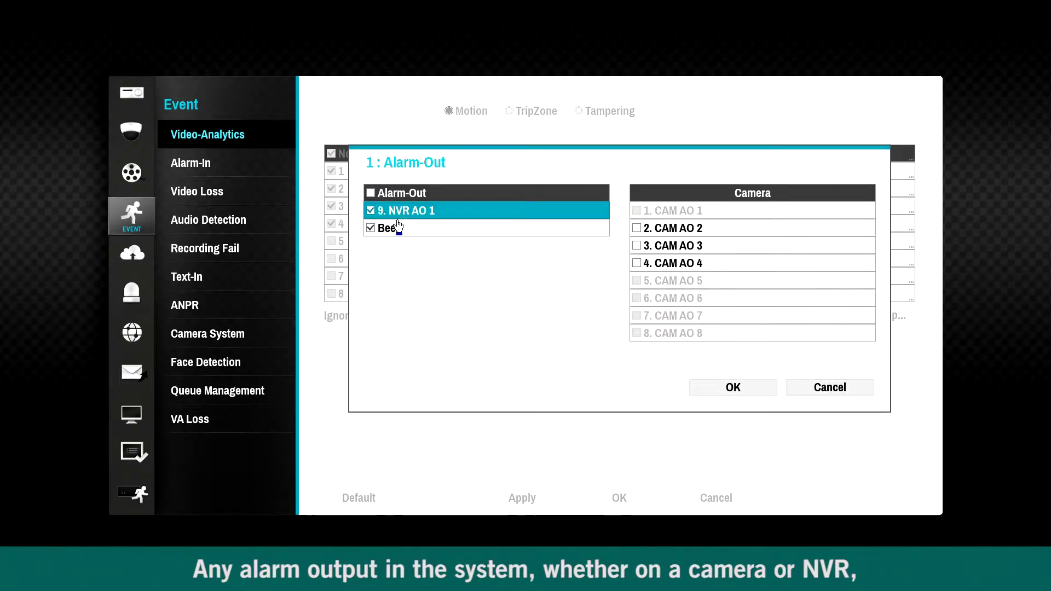
{"action": "left_click", "coordinate": [391, 228]}
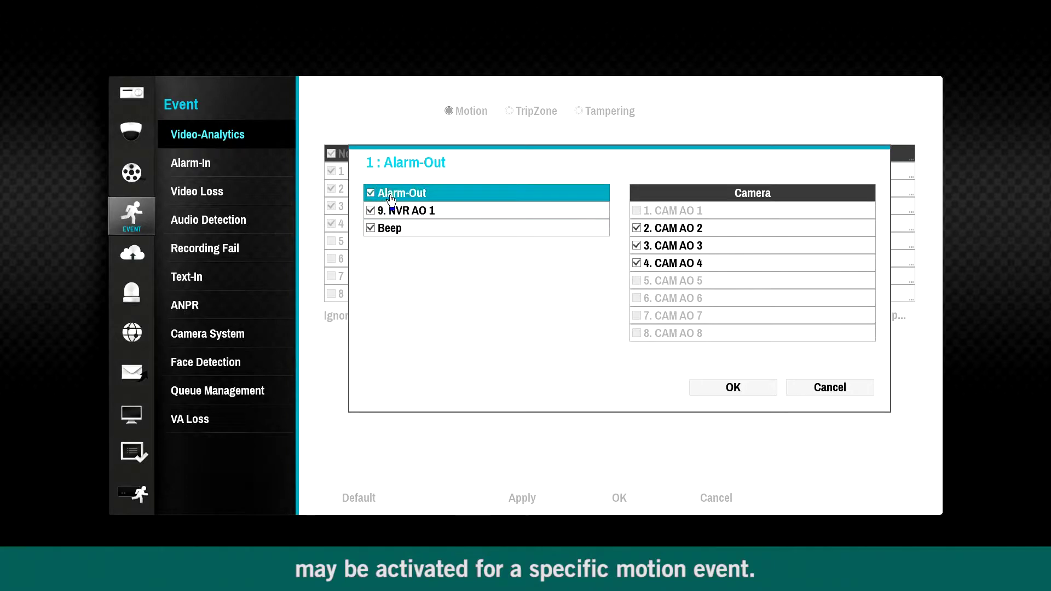
{"action": "left_click", "coordinate": [646, 229]}
{"action": "left_click", "coordinate": [649, 246]}
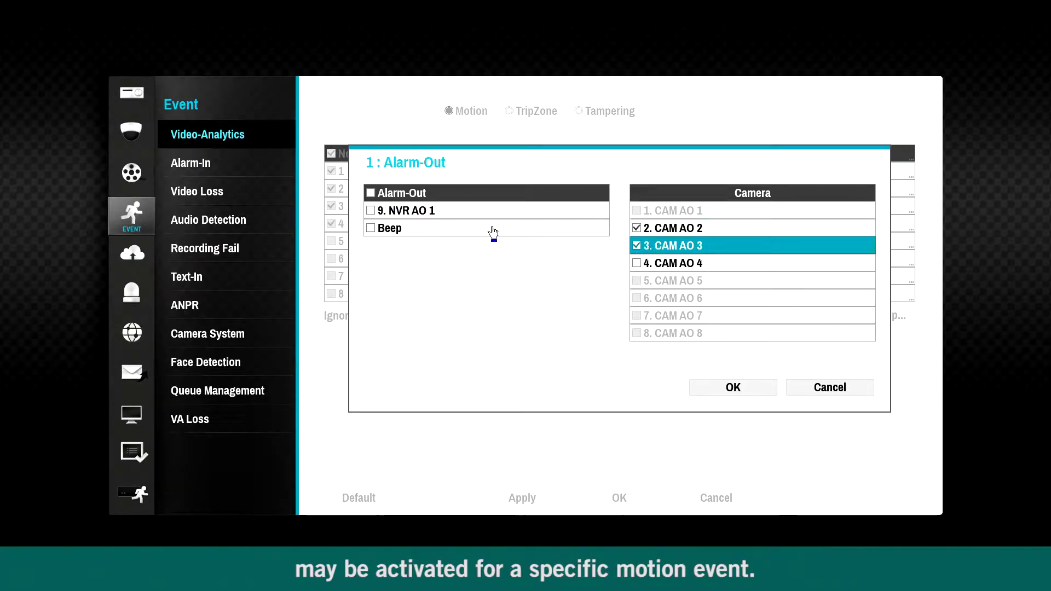
{"action": "left_click", "coordinate": [389, 229]}
{"action": "left_click", "coordinate": [398, 213]}
{"action": "left_click", "coordinate": [635, 263]}
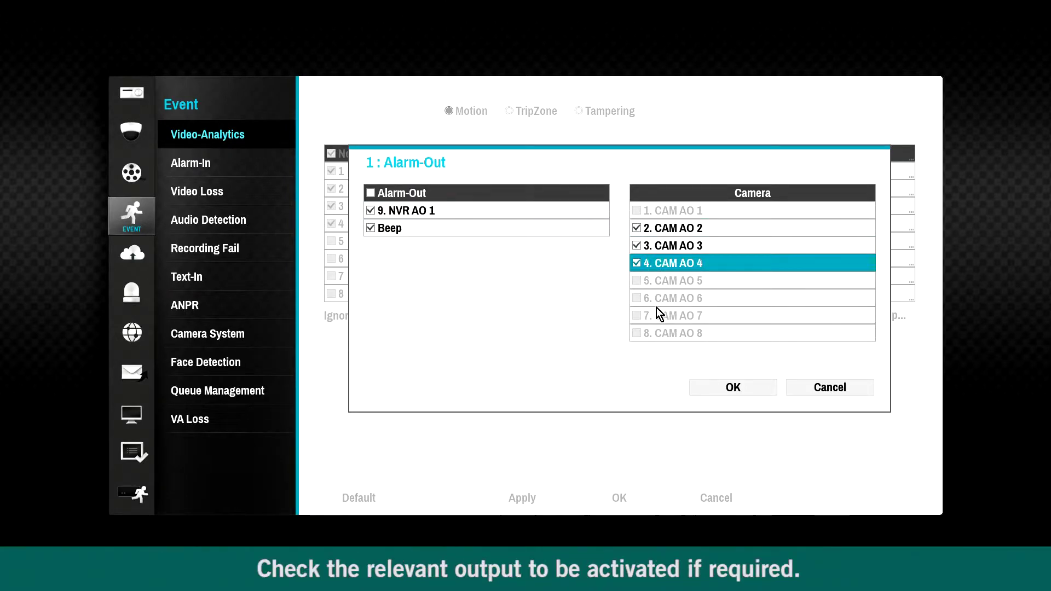
{"action": "left_click", "coordinate": [729, 388]}
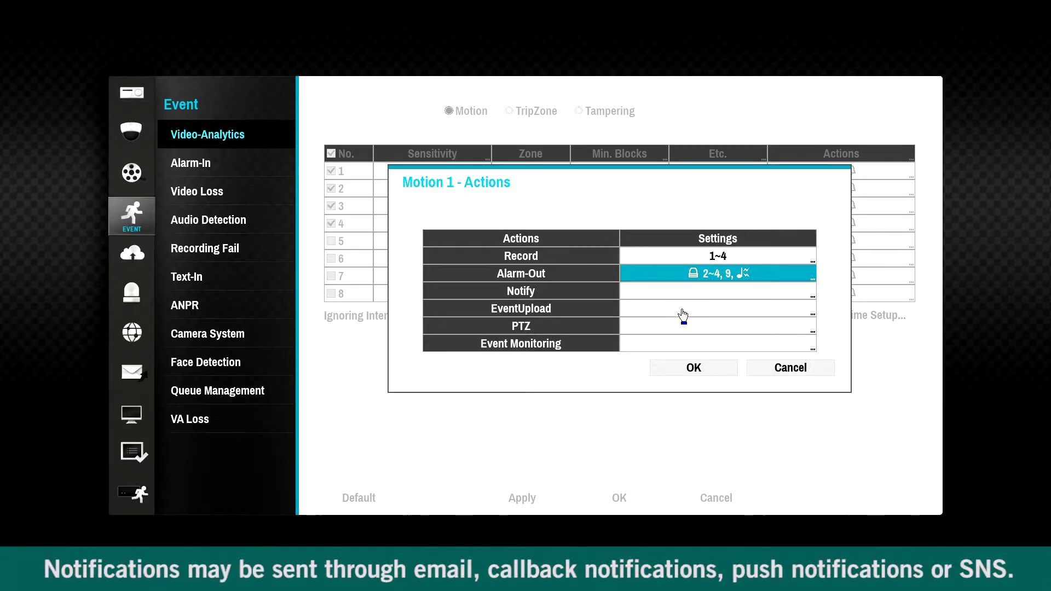
Enable notifications for camera 1's motion event through Mail to the Default Group, LAN 1, SNS, Push and Alert Window.
{"action": "left_click", "coordinate": [681, 293]}
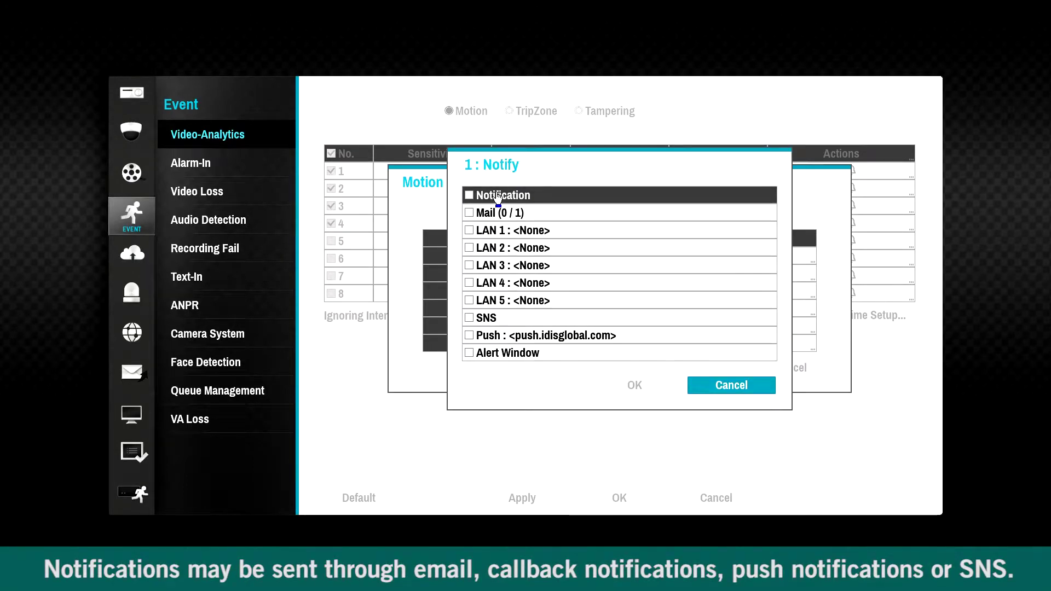
{"action": "left_click", "coordinate": [491, 213]}
{"action": "left_click", "coordinate": [483, 217]}
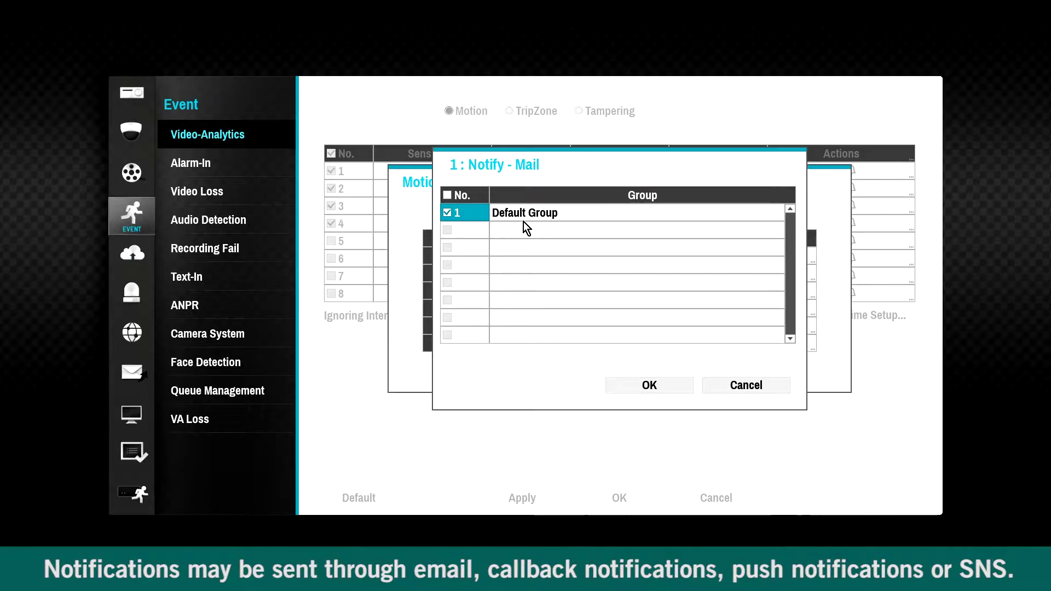
{"action": "left_click", "coordinate": [641, 387]}
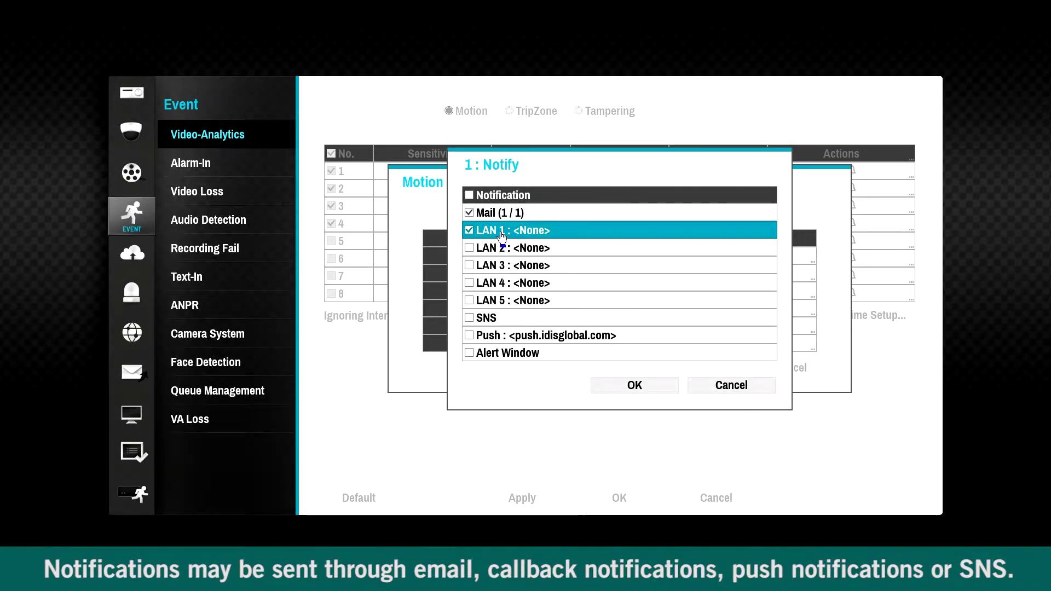
{"action": "left_click", "coordinate": [489, 319]}
{"action": "left_click", "coordinate": [492, 335]}
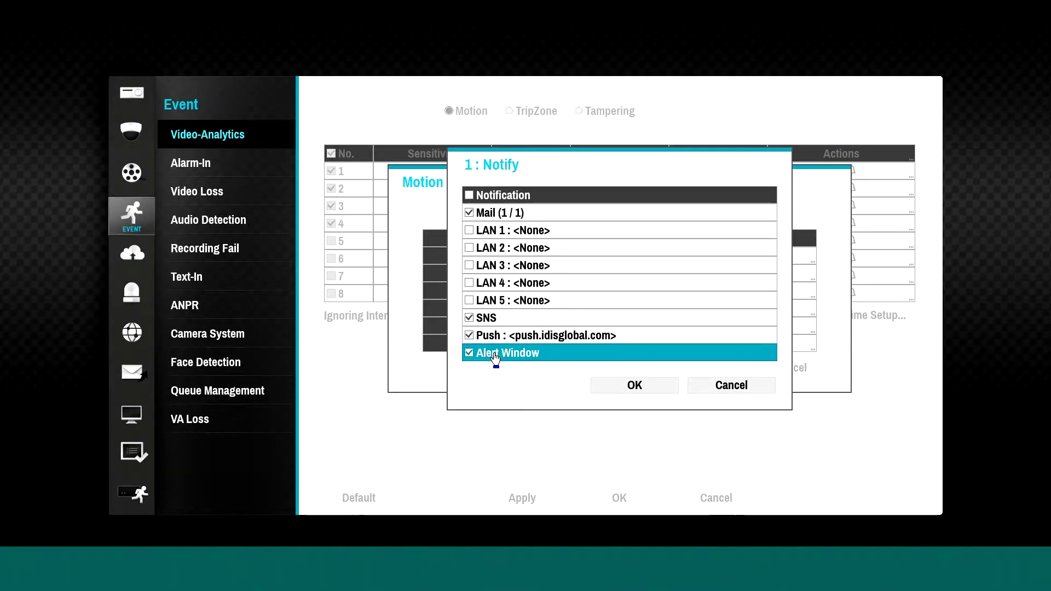
{"action": "left_click", "coordinate": [502, 350]}
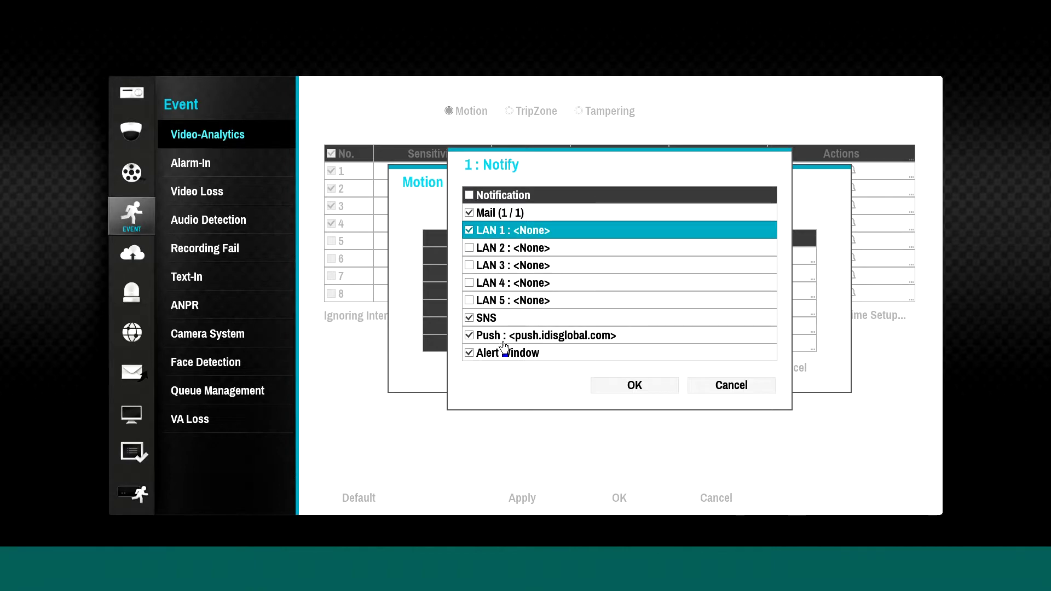
{"action": "left_click", "coordinate": [624, 385]}
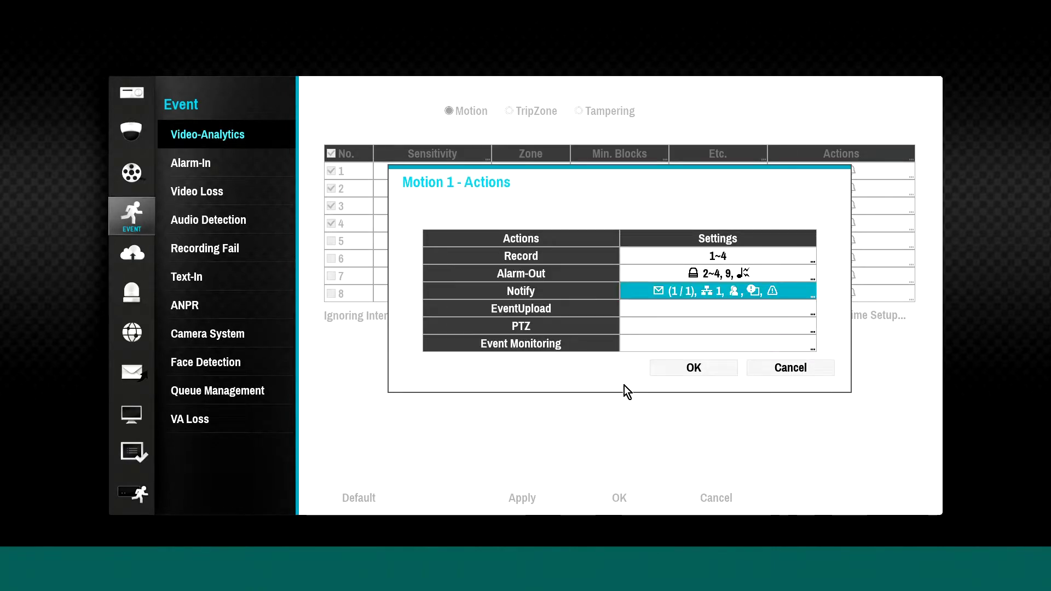
Enable event upload to the FTP entry <None> for camera 1's motion event.
{"action": "left_click", "coordinate": [668, 317]}
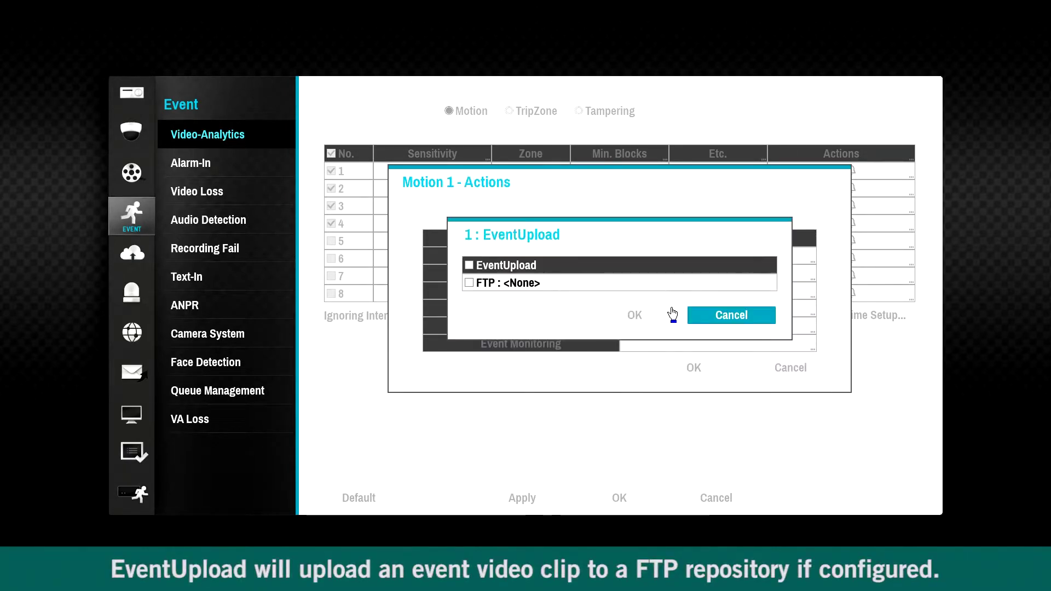
{"action": "left_click", "coordinate": [494, 268]}
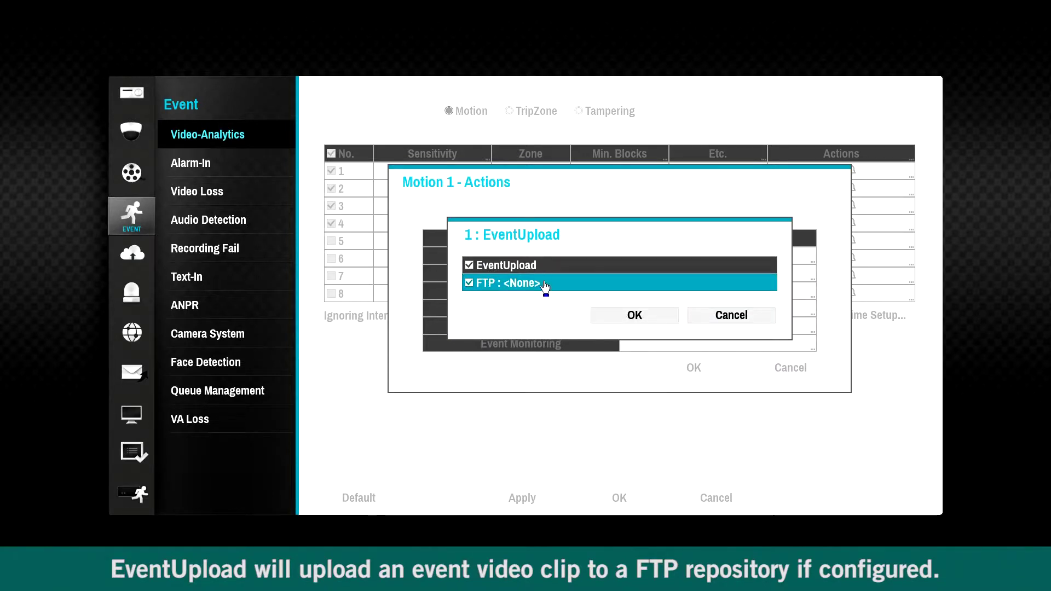
{"action": "left_click", "coordinate": [637, 316]}
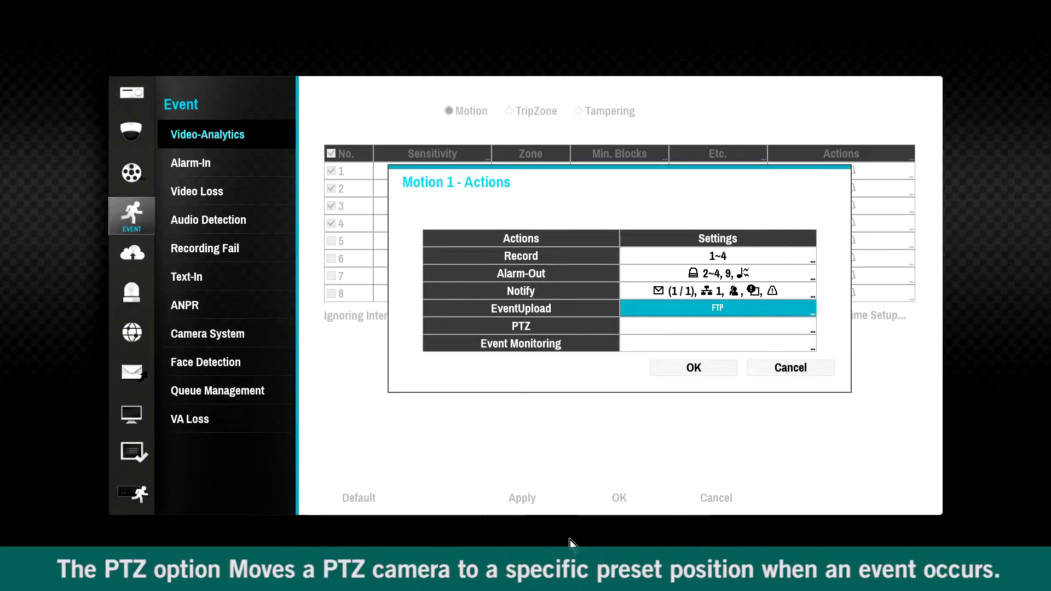
Link camera 1's motion event to PTZ Preset 1 on CAM3-1 and Preset 4 on CAM4.
{"action": "left_click", "coordinate": [669, 329]}
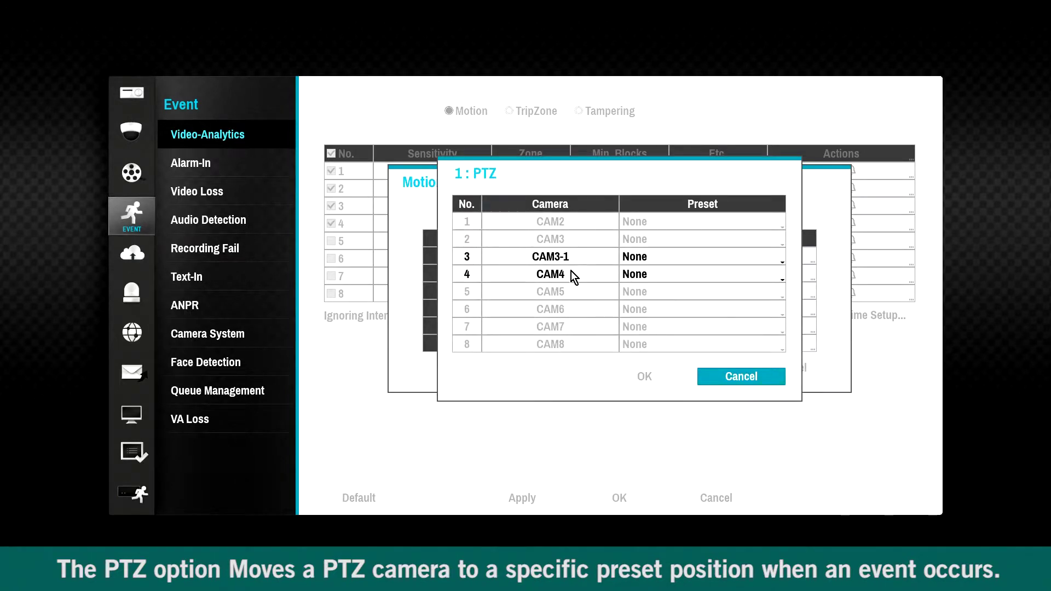
{"action": "left_click", "coordinate": [637, 256]}
{"action": "left_click", "coordinate": [654, 277]}
{"action": "left_click", "coordinate": [653, 273]}
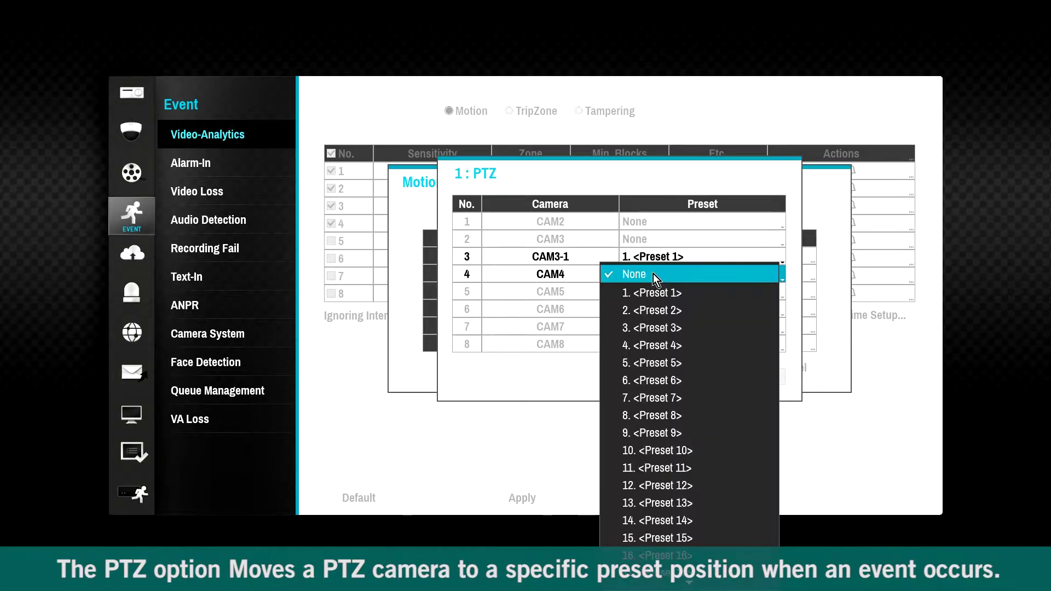
{"action": "left_click", "coordinate": [671, 345]}
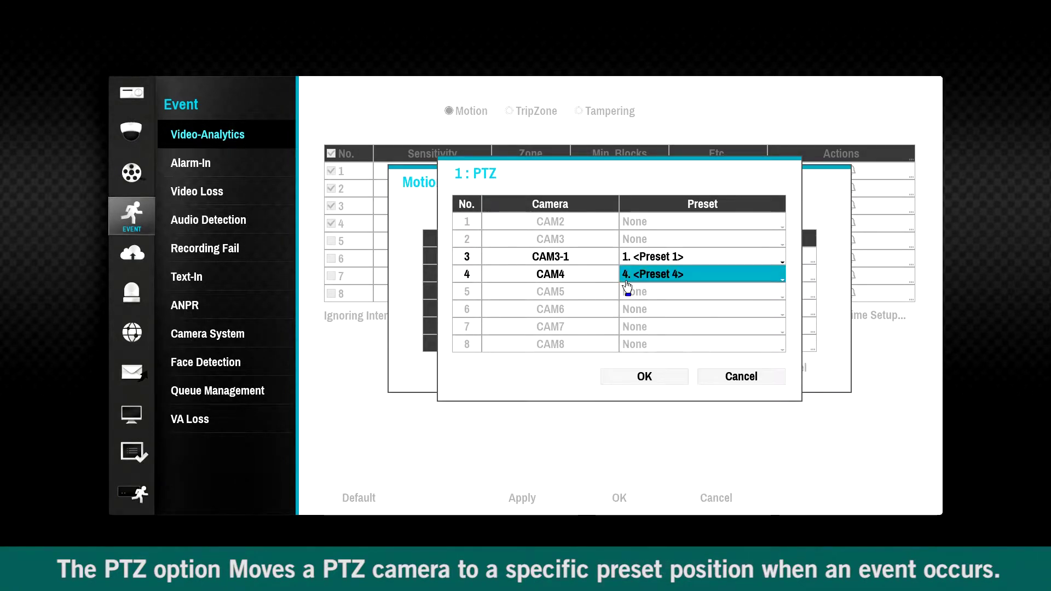
{"action": "left_click", "coordinate": [650, 383]}
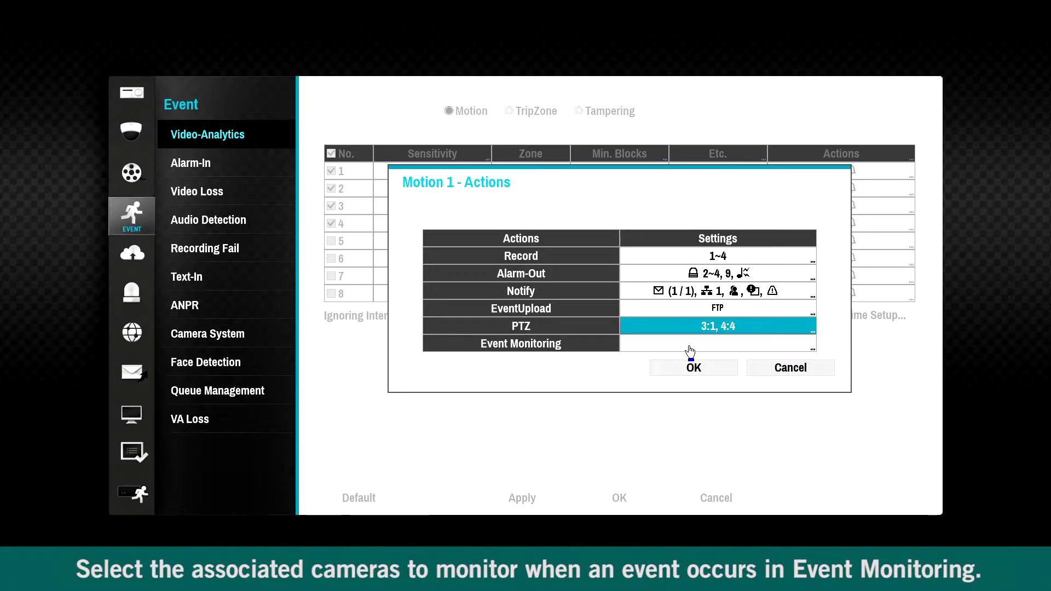
Choose only CAM4 for event monitoring of camera 1's motion event, and accept the configured actions.
{"action": "left_click", "coordinate": [690, 351]}
{"action": "left_click", "coordinate": [542, 221]}
{"action": "left_click", "coordinate": [534, 238]}
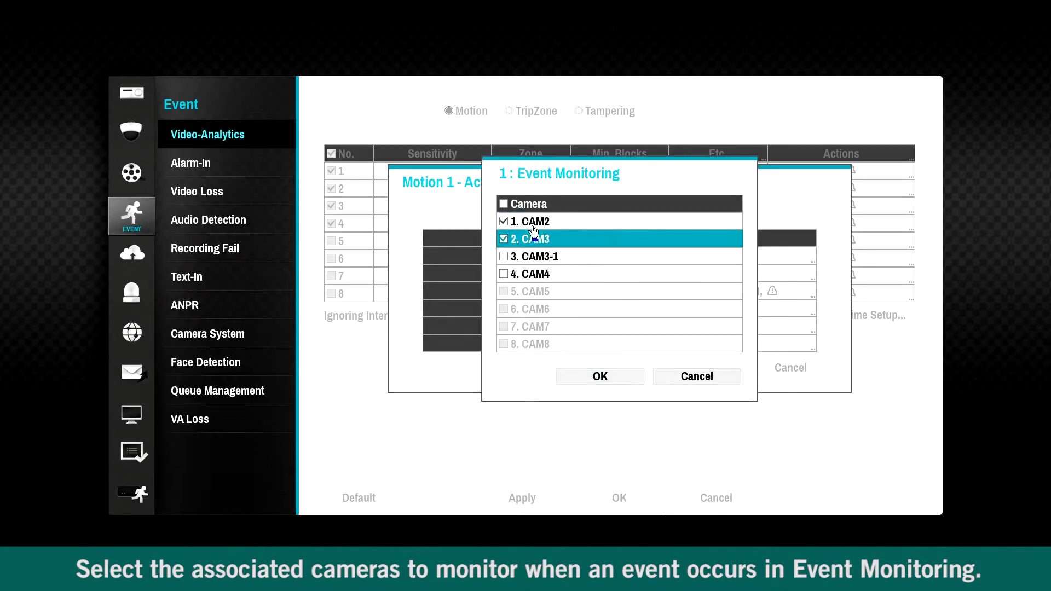
{"action": "left_click", "coordinate": [533, 224]}
{"action": "left_click", "coordinate": [533, 239]}
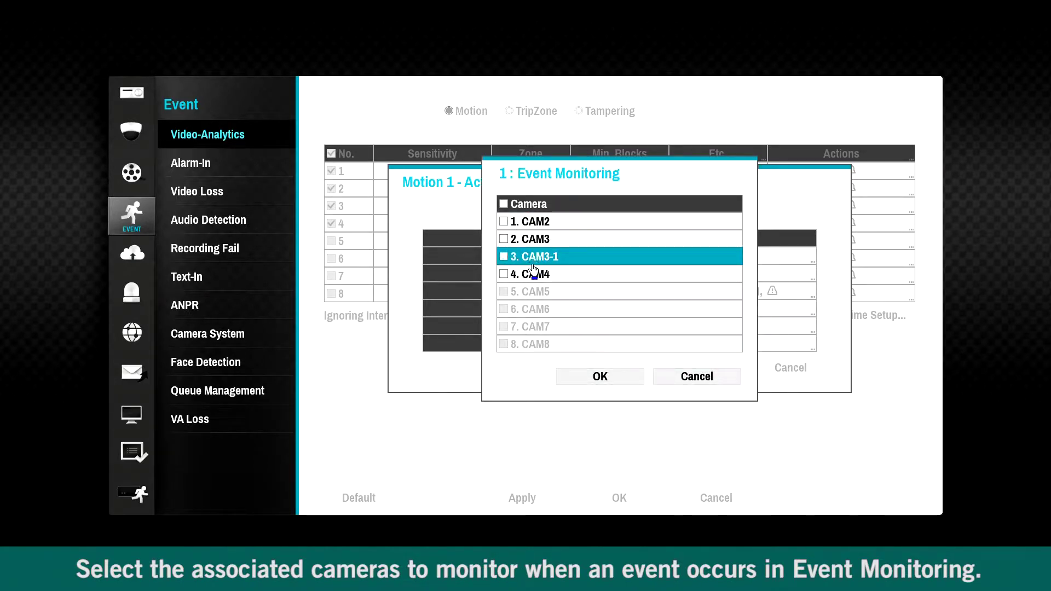
{"action": "left_click", "coordinate": [534, 271]}
{"action": "left_click", "coordinate": [600, 377]}
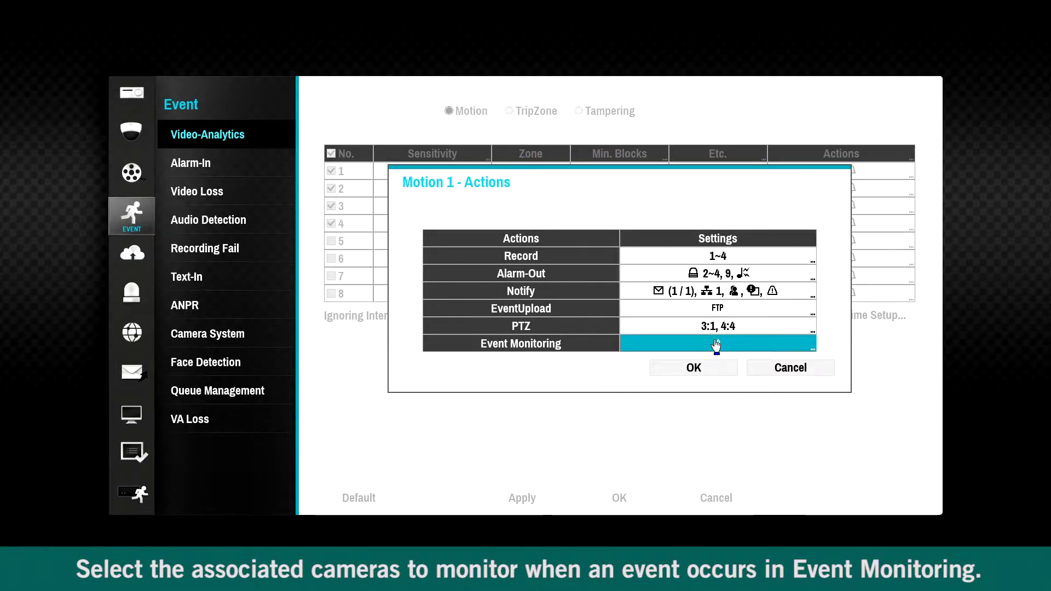
{"action": "left_click", "coordinate": [702, 371]}
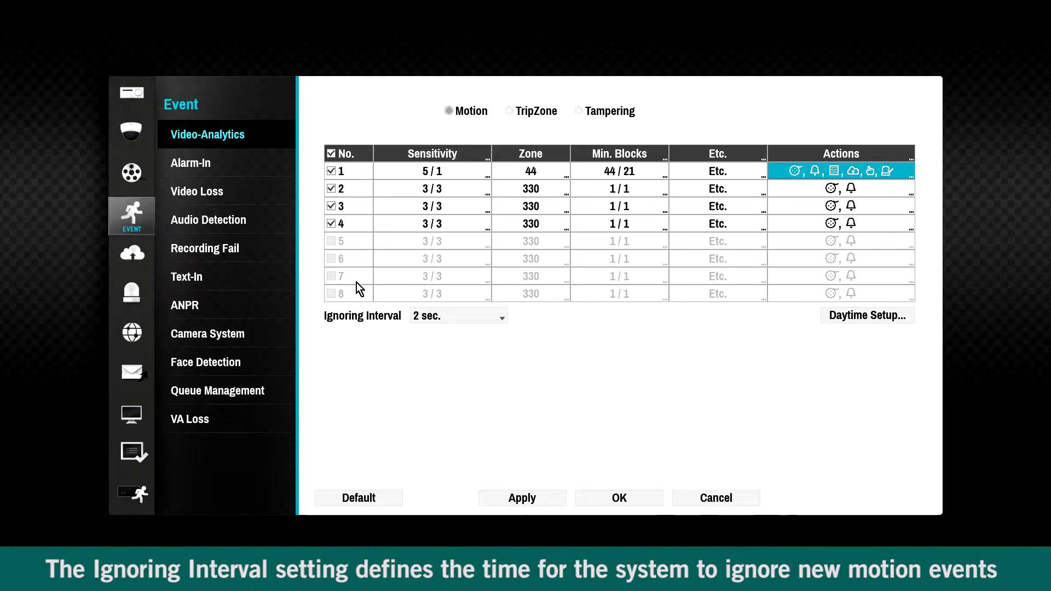
Try ignoring intervals of Never, 1 sec. and 5 sec. for motion events.
{"action": "left_click", "coordinate": [460, 318]}
{"action": "left_click", "coordinate": [432, 280]}
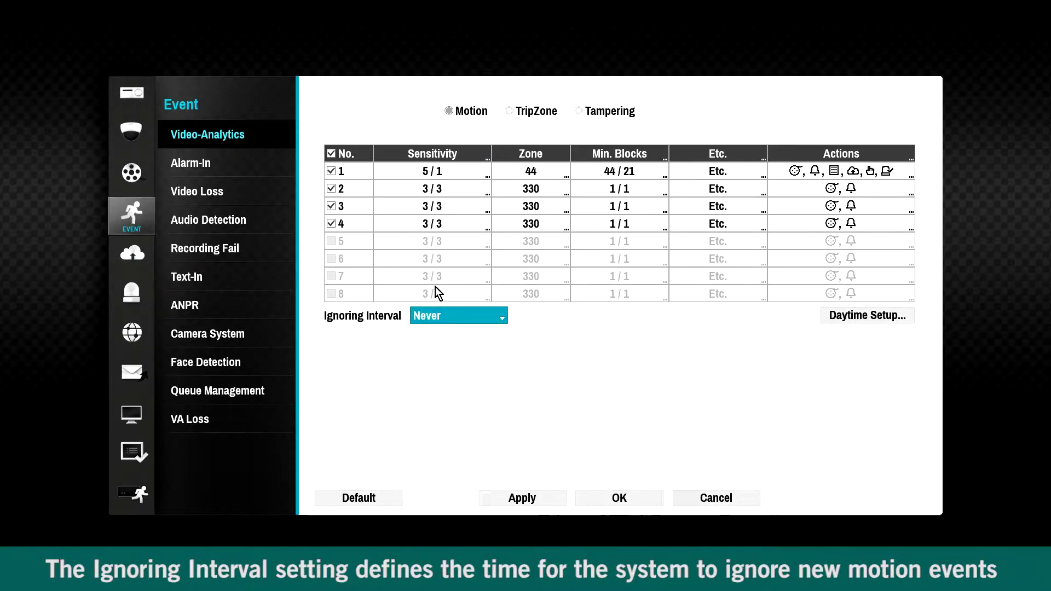
{"action": "left_click", "coordinate": [454, 317]}
{"action": "left_click", "coordinate": [441, 333]}
{"action": "left_click", "coordinate": [439, 315]}
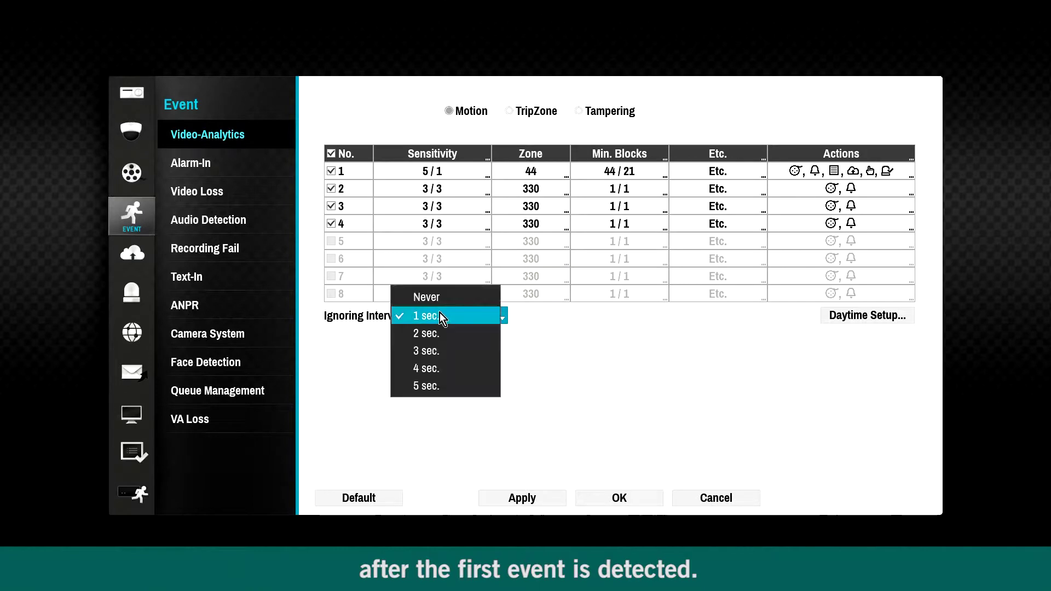
{"action": "left_click", "coordinate": [441, 383]}
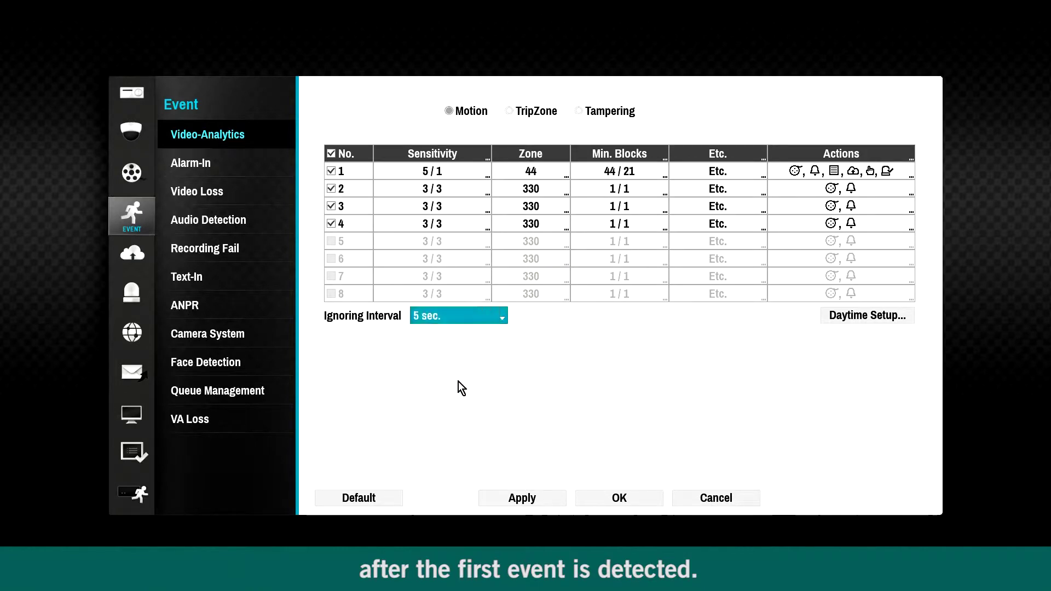
Set the ignoring interval for motion events to 4 sec.
{"action": "left_click", "coordinate": [442, 320]}
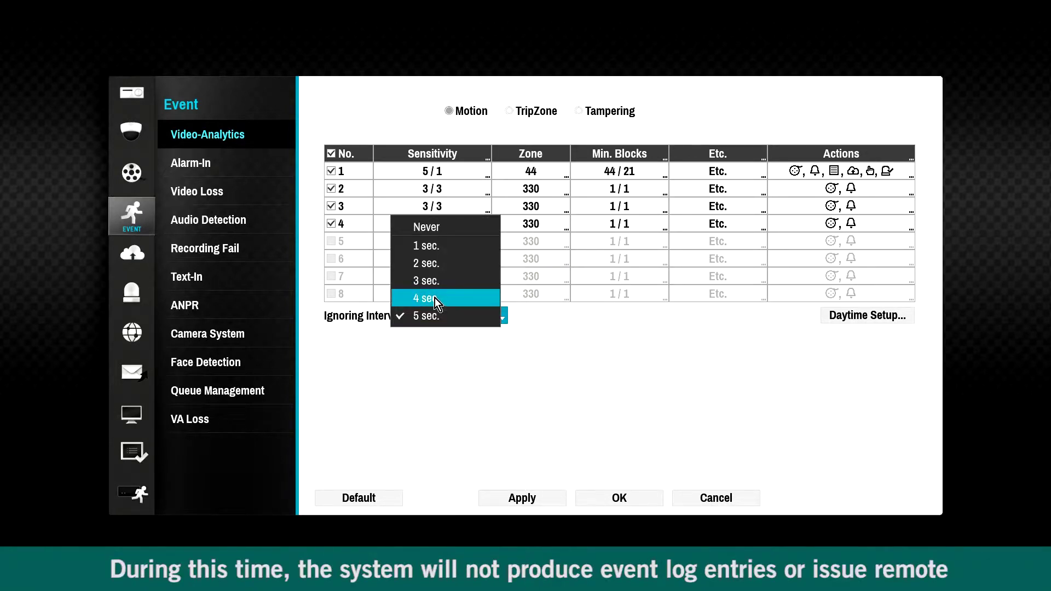
{"action": "left_click", "coordinate": [435, 298]}
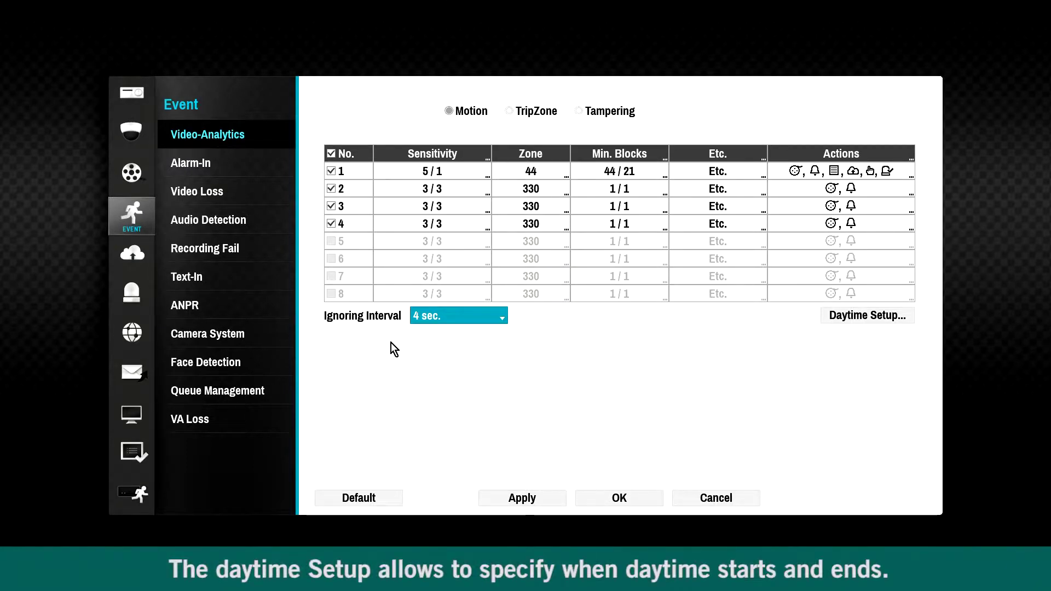
Set the daytime range to 09:30 ~ 18:30 and apply the motion settings to the cameras.
{"action": "left_click", "coordinate": [862, 322]}
{"action": "left_click", "coordinate": [674, 272]}
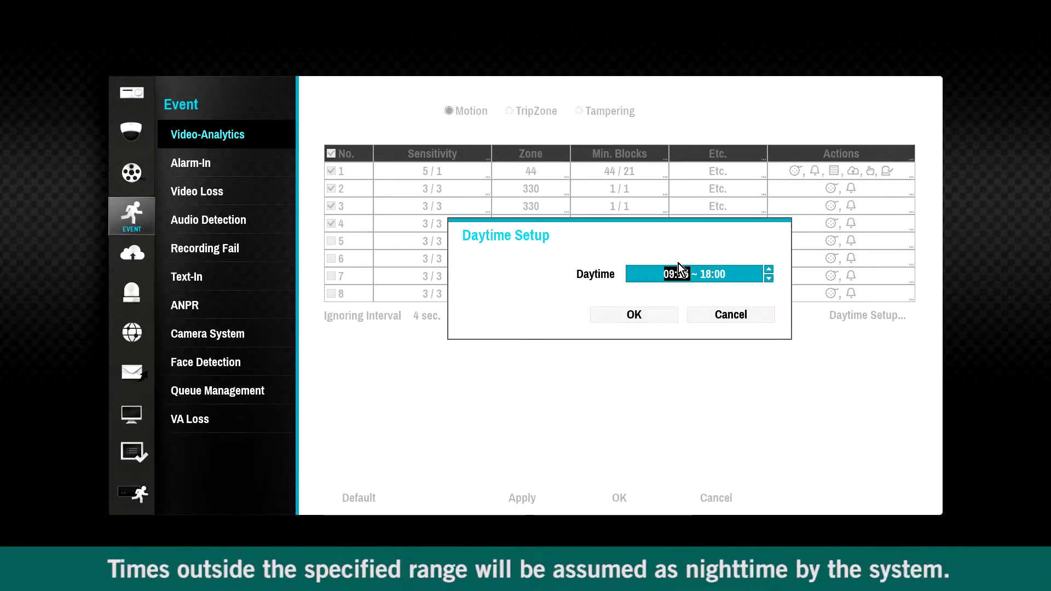
{"action": "type", "text": "09301830"}
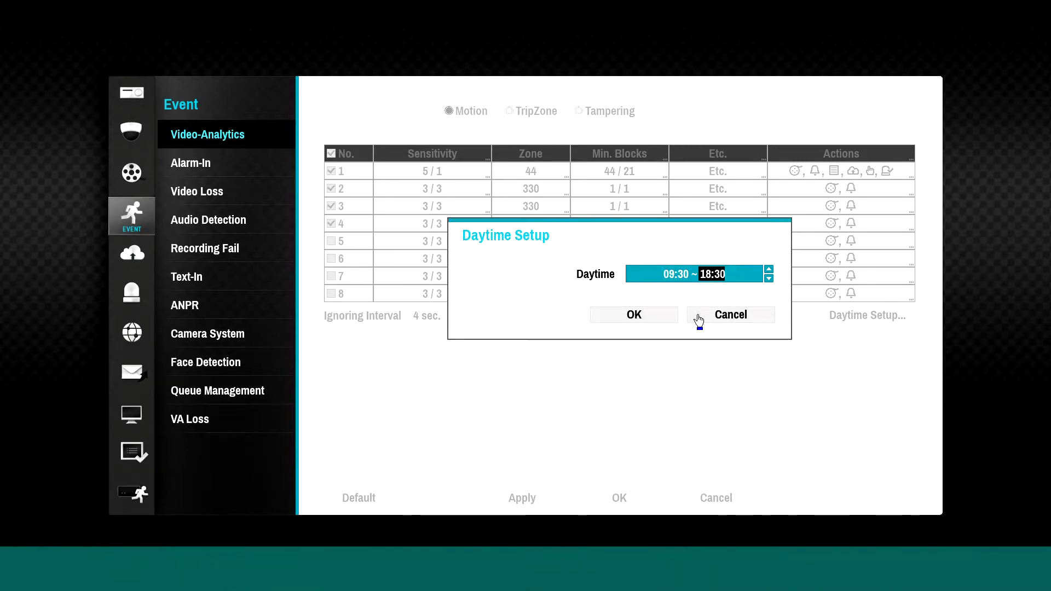
{"action": "left_click", "coordinate": [646, 320]}
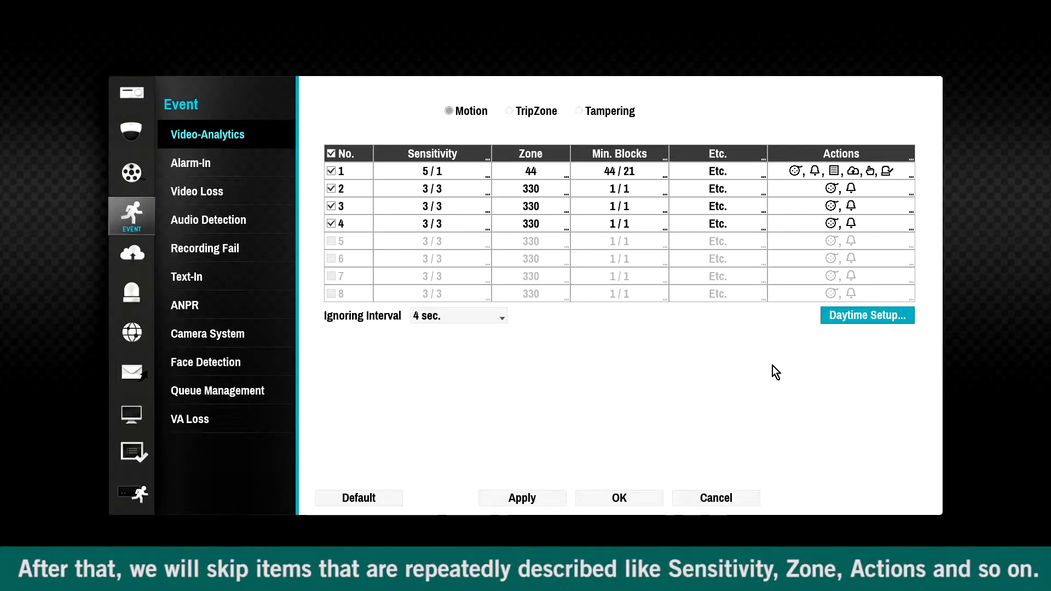
{"action": "left_click", "coordinate": [553, 498]}
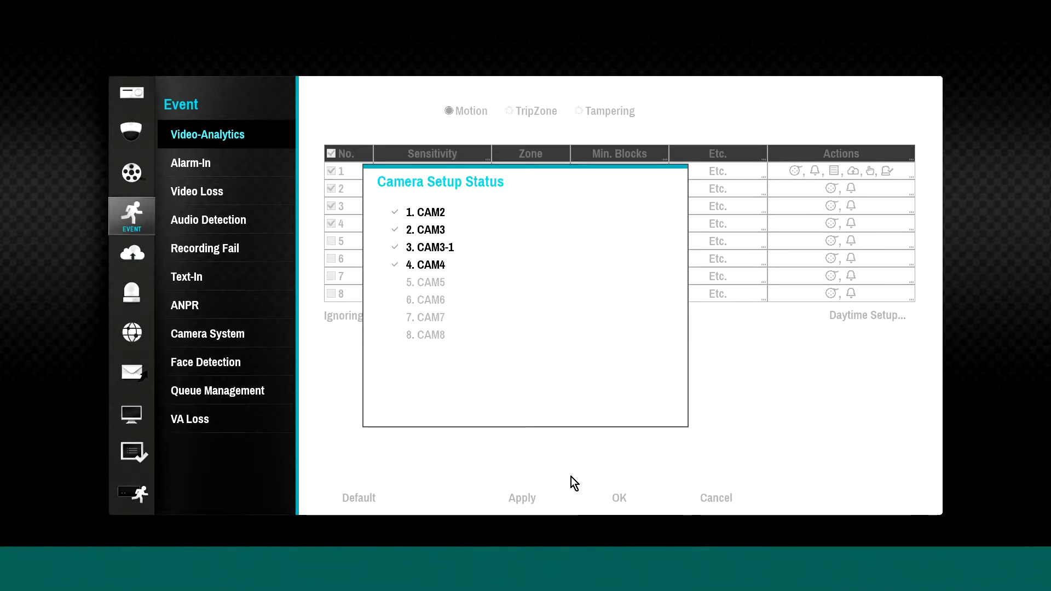
{"action": "left_click", "coordinate": [625, 403]}
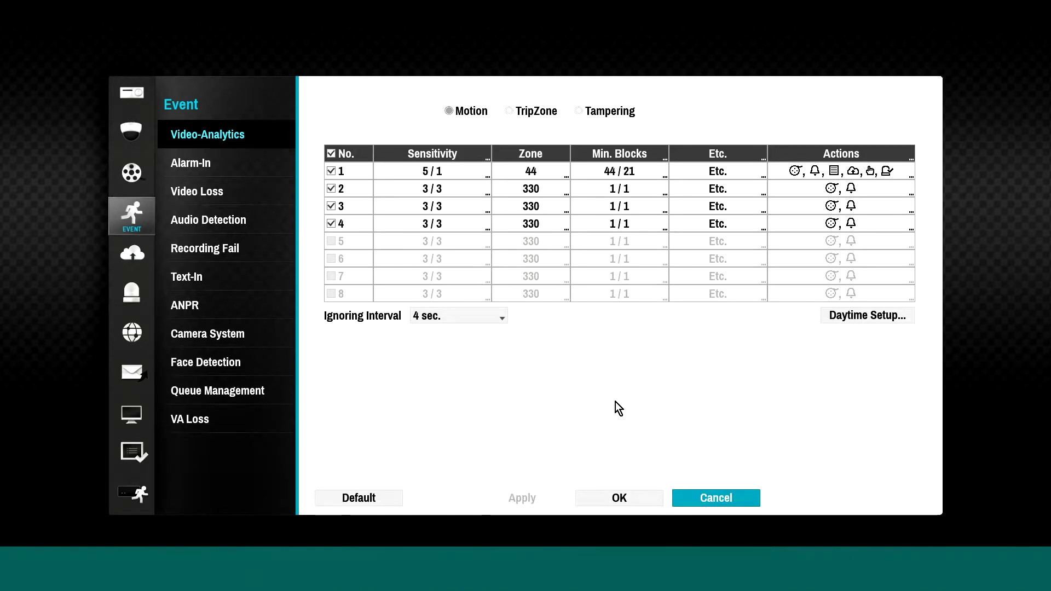
Display the TripZone event settings and enable TripZone detection for camera 1 only.
{"action": "left_click", "coordinate": [529, 113]}
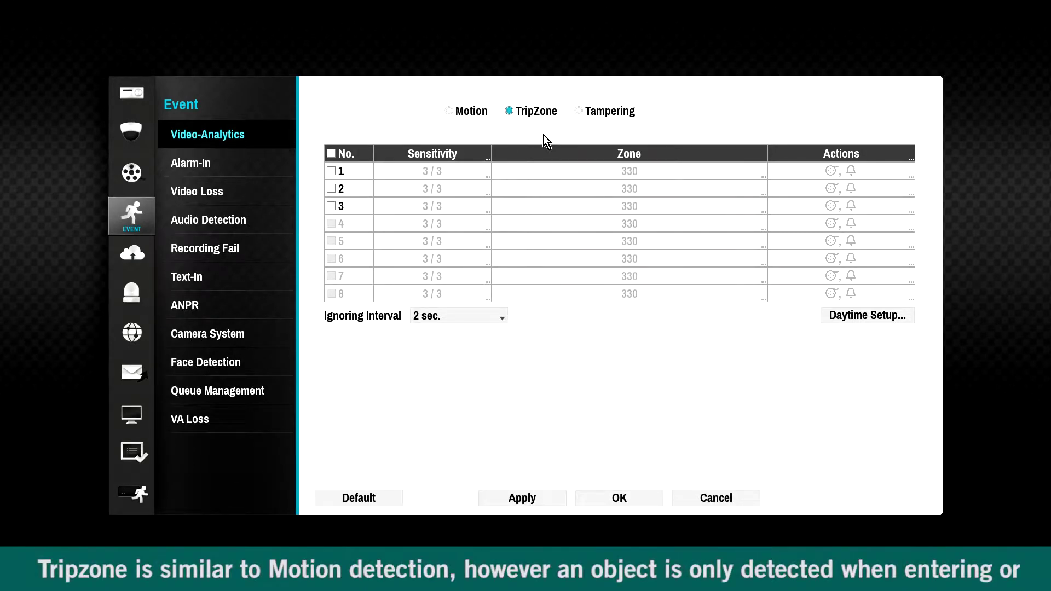
{"action": "left_click", "coordinate": [332, 153]}
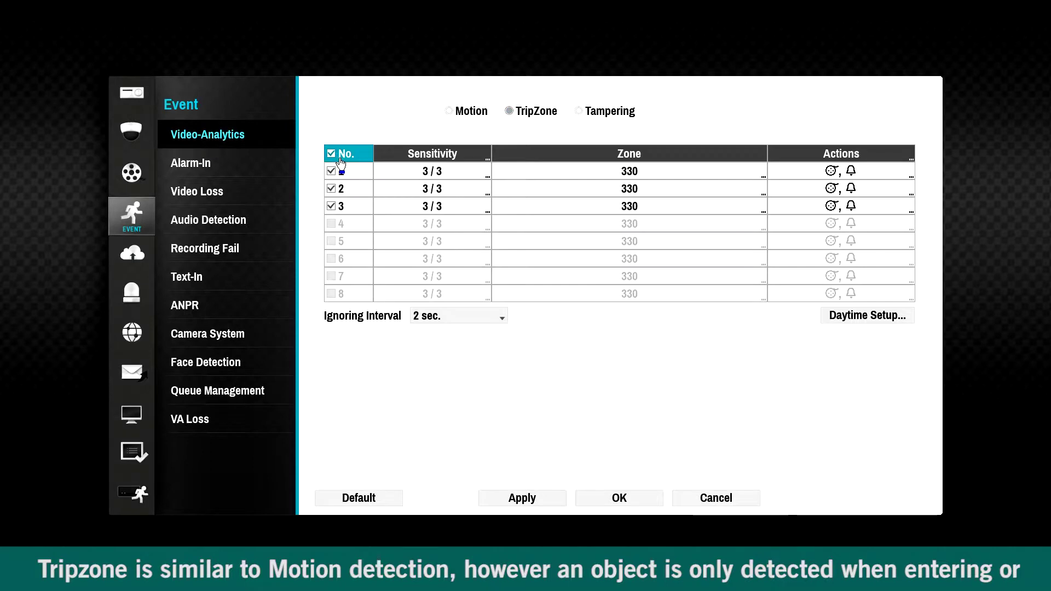
{"action": "left_click", "coordinate": [331, 154]}
{"action": "left_click", "coordinate": [331, 171]}
Set camera 1's TripZone sensitivity to 4 for daytime and 2 for nighttime.
{"action": "left_click", "coordinate": [430, 174]}
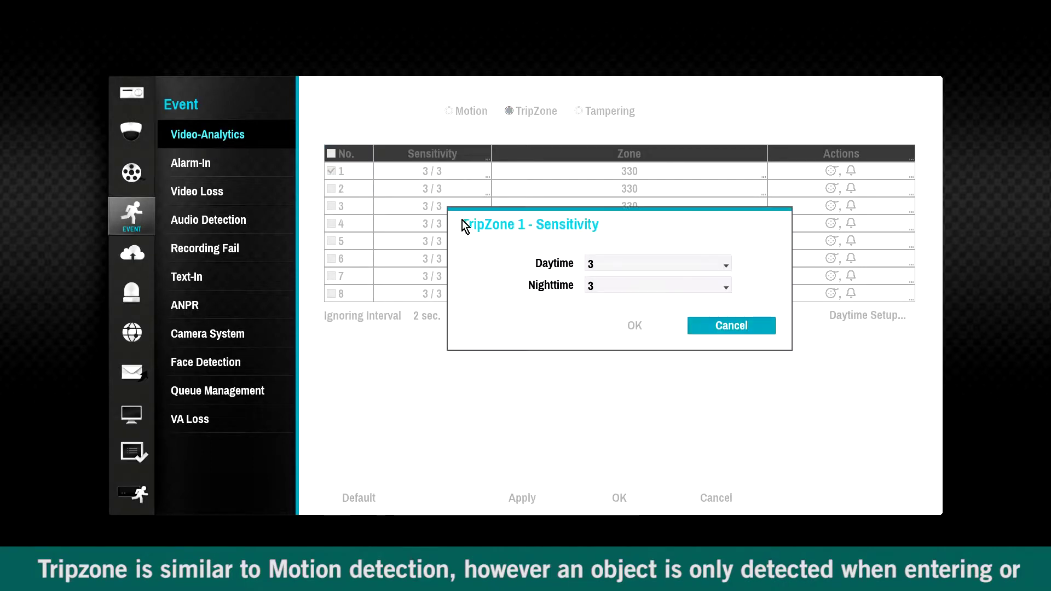
{"action": "left_click", "coordinate": [613, 266]}
{"action": "left_click", "coordinate": [614, 278]}
{"action": "left_click", "coordinate": [609, 286]}
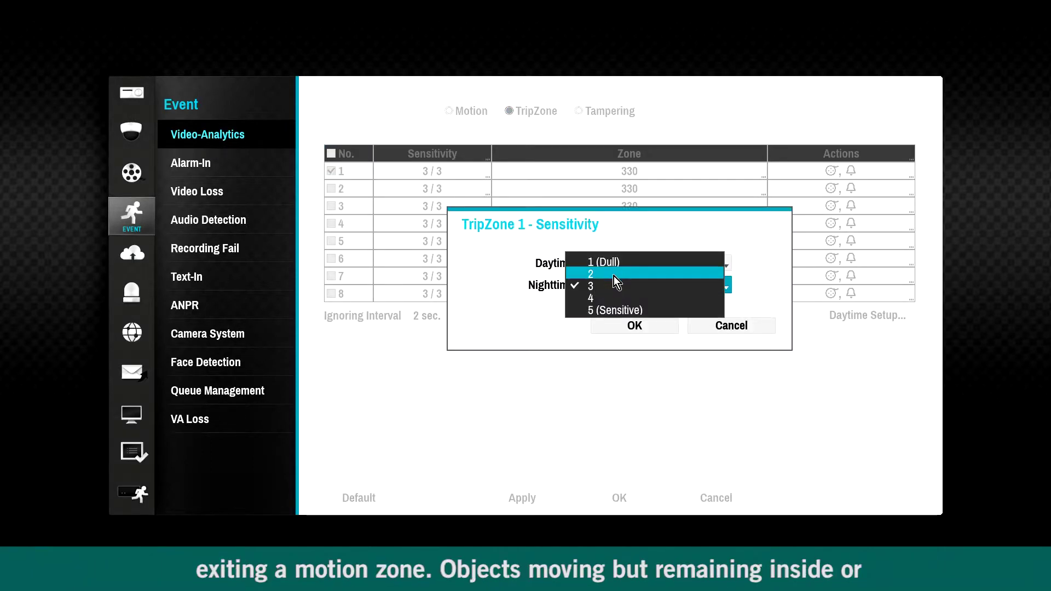
{"action": "left_click", "coordinate": [613, 274]}
{"action": "left_click", "coordinate": [632, 323]}
Restrict camera 1's TripZone area to a central rectangle of 42 blocks and set the ignoring interval to Never.
{"action": "left_click", "coordinate": [626, 175]}
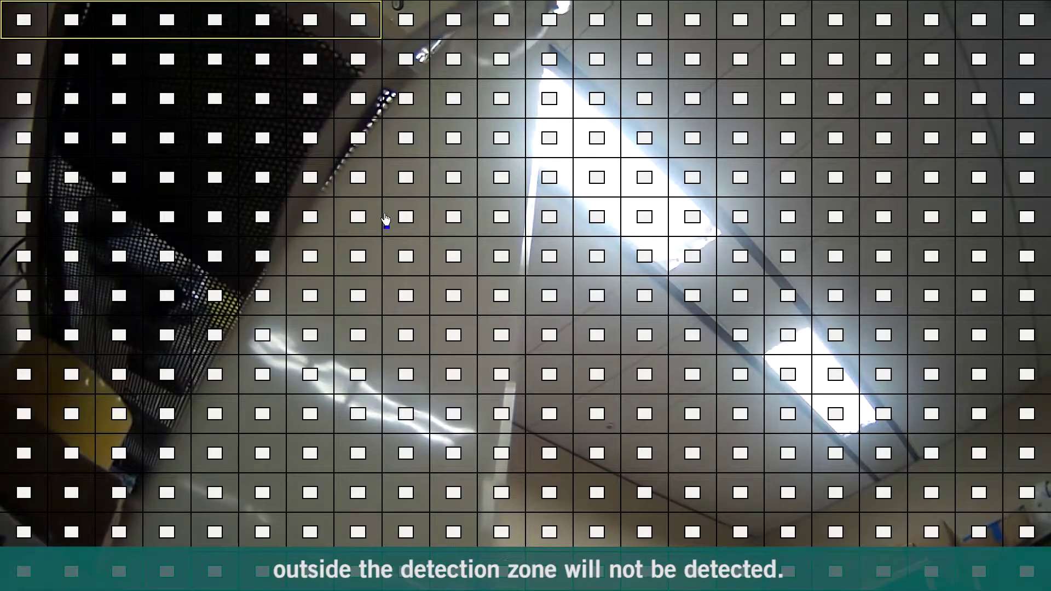
{"action": "left_click_drag", "start_coordinate": [443, 169], "coordinate": [670, 415]}
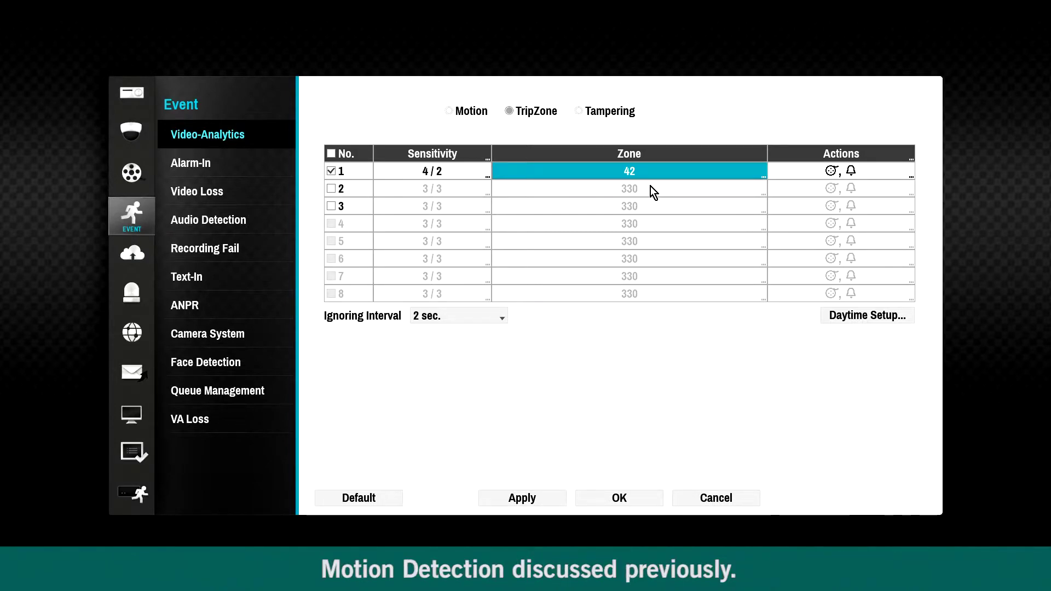
{"action": "left_click", "coordinate": [471, 316]}
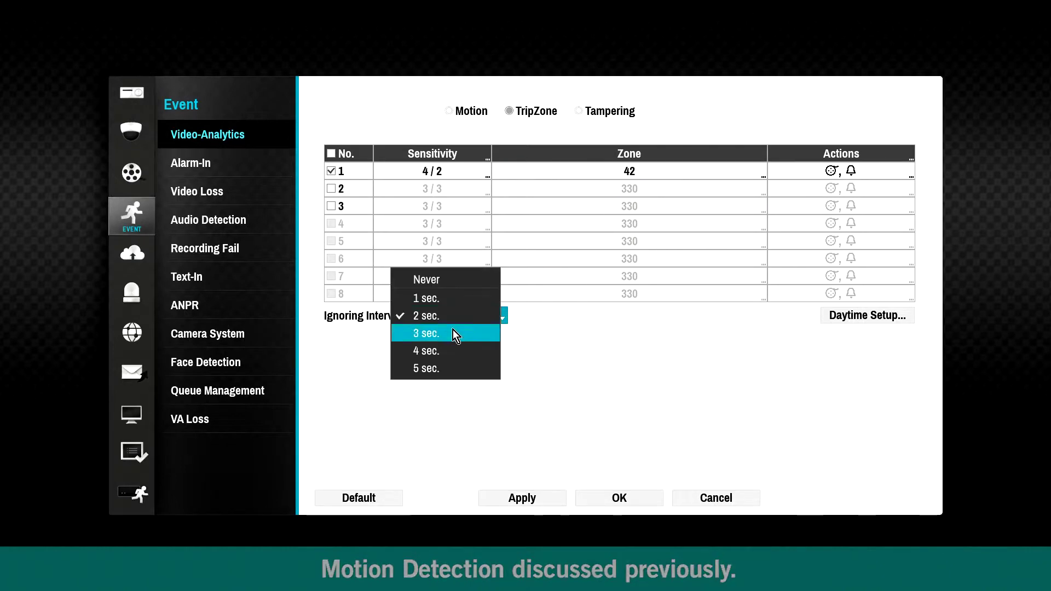
{"action": "left_click", "coordinate": [449, 287]}
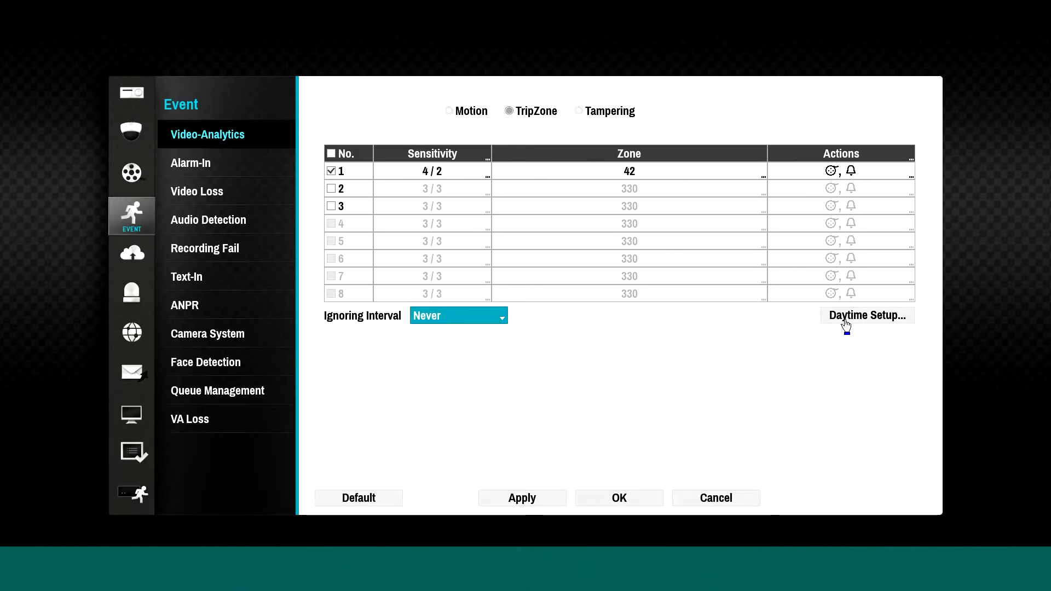
Enable the Tampering event for camera 1 only and set its activation time to 4 sec.
{"action": "left_click", "coordinate": [602, 111]}
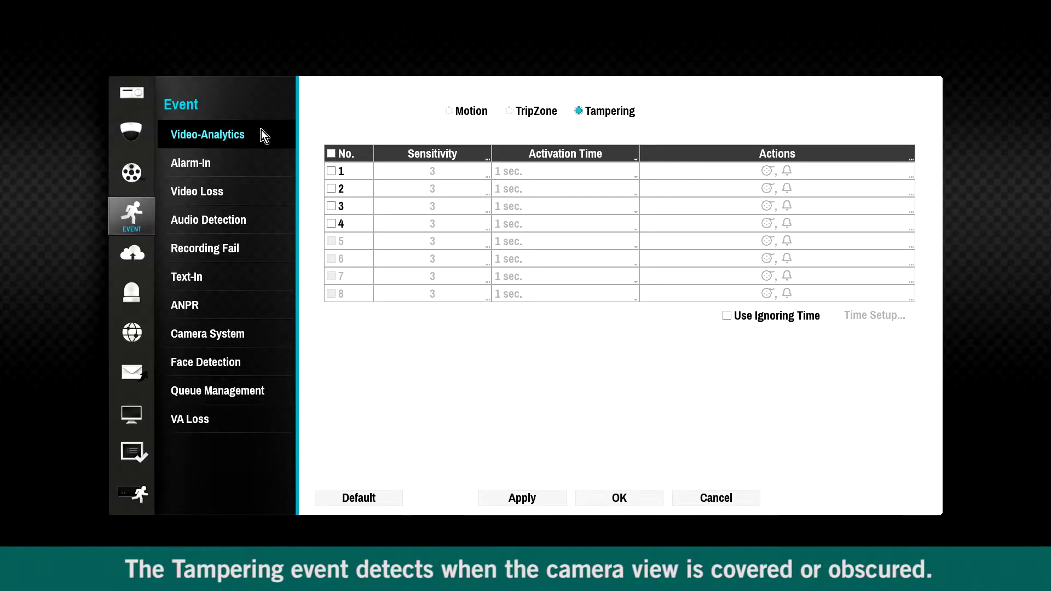
{"action": "left_click", "coordinate": [346, 154]}
{"action": "left_click", "coordinate": [342, 176]}
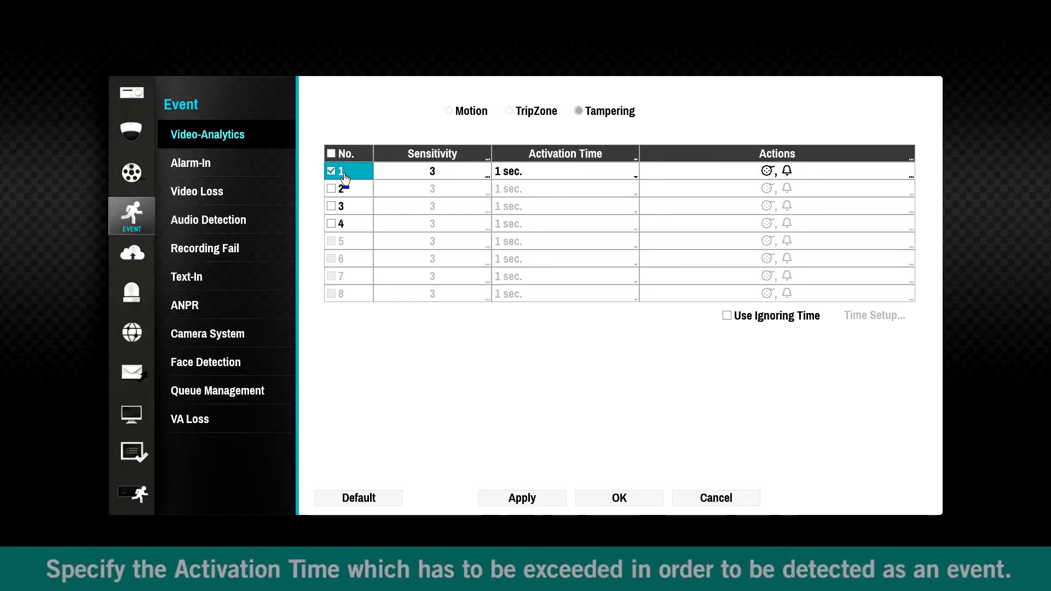
{"action": "left_click", "coordinate": [549, 174]}
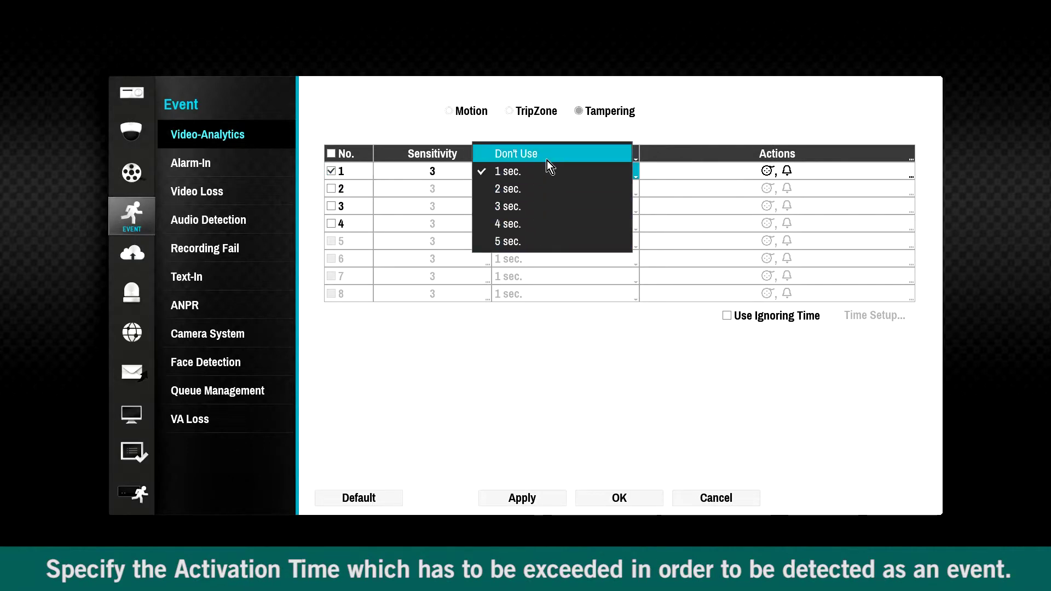
{"action": "left_click", "coordinate": [546, 160]}
{"action": "left_click", "coordinate": [540, 174]}
{"action": "left_click", "coordinate": [537, 235]}
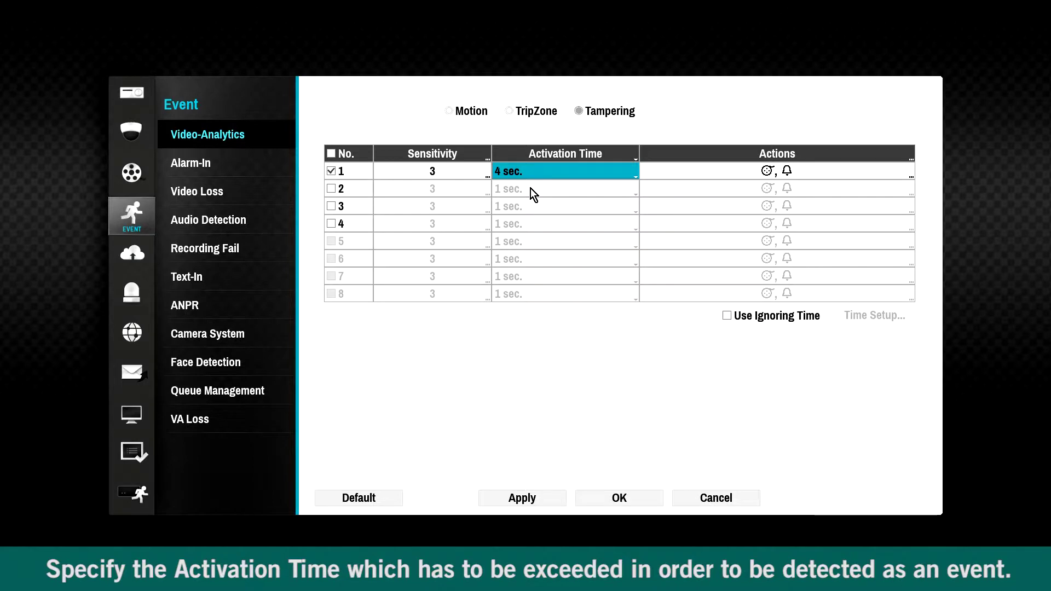
Enable the alarm inputs NVR AI 1 to NVR AI 4 in the Alarm-In event settings.
{"action": "left_click", "coordinate": [197, 163]}
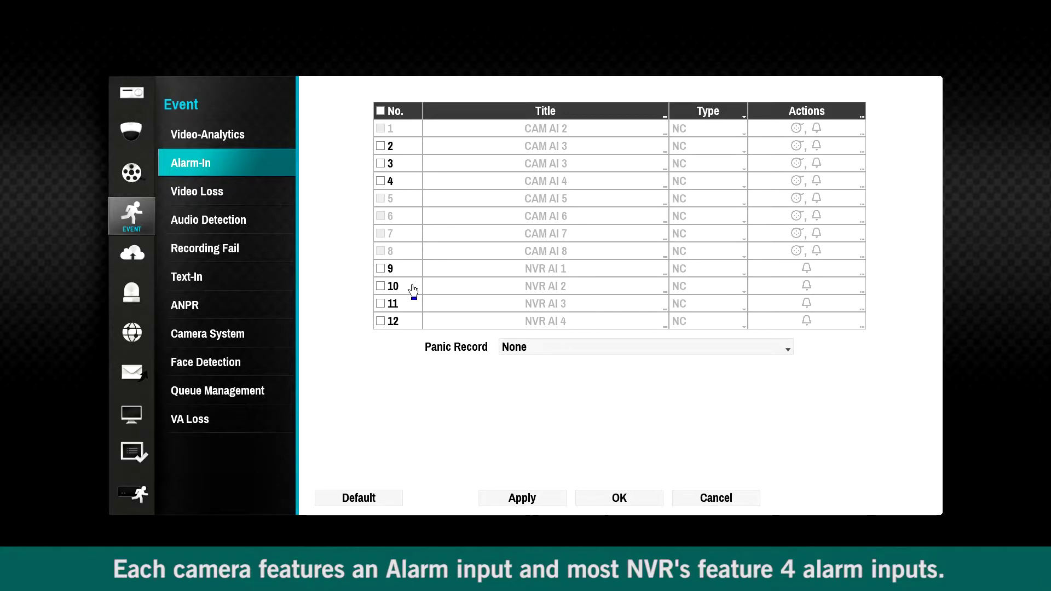
{"action": "left_click", "coordinate": [391, 268]}
{"action": "left_click", "coordinate": [392, 286]}
{"action": "left_click", "coordinate": [391, 303]}
{"action": "left_click", "coordinate": [392, 322]}
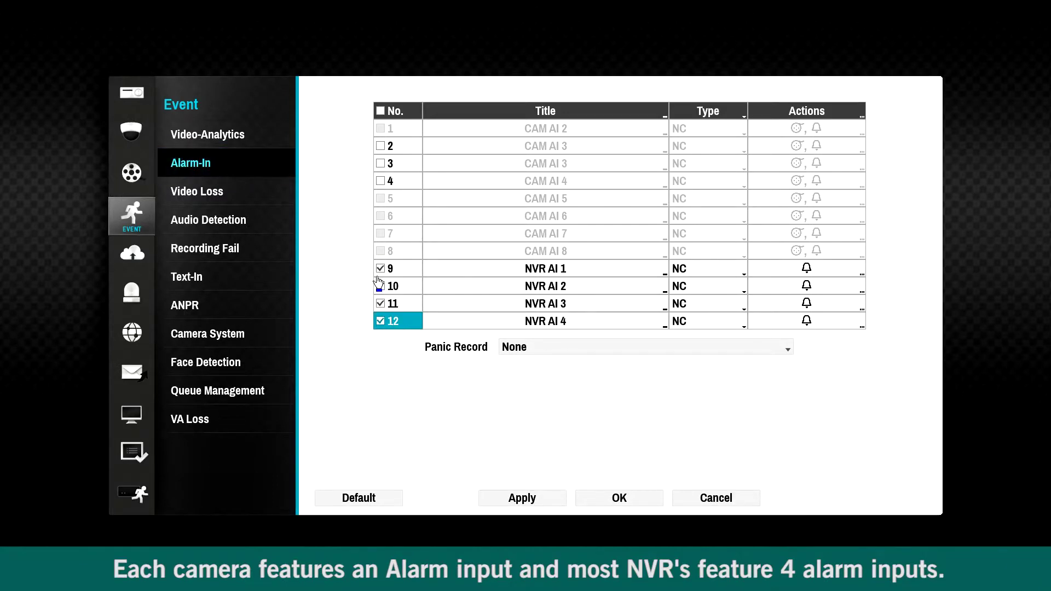
Enable the camera alarm inputs numbered 2, 3 and 4.
{"action": "left_click", "coordinate": [388, 148]}
{"action": "left_click", "coordinate": [384, 164]}
{"action": "left_click", "coordinate": [385, 181]}
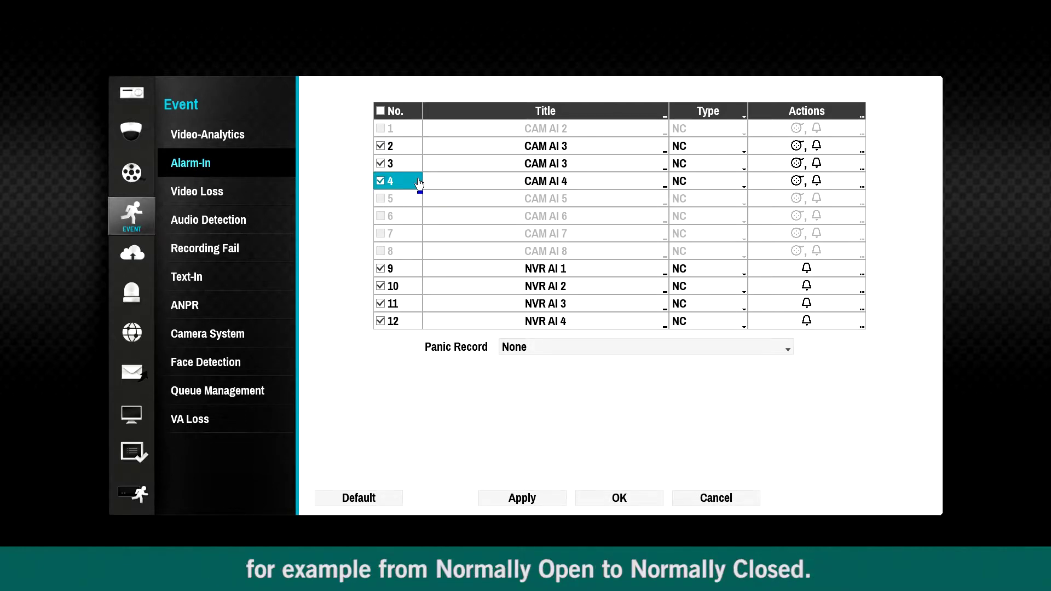
Disable all alarm inputs at once and enable only numbers 2 and 9.
{"action": "left_click", "coordinate": [382, 112]}
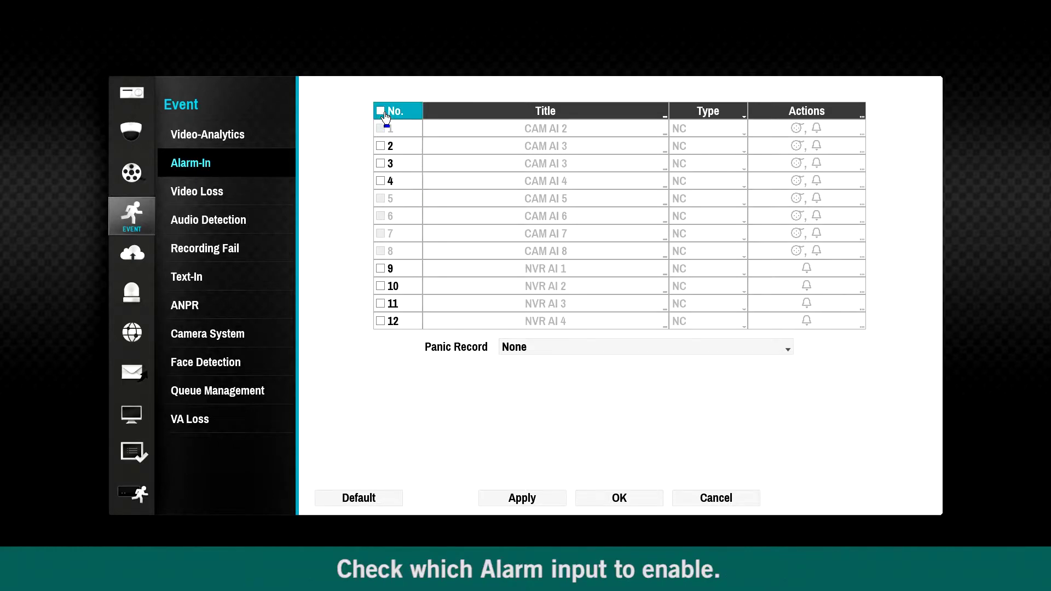
{"action": "left_click", "coordinate": [389, 149]}
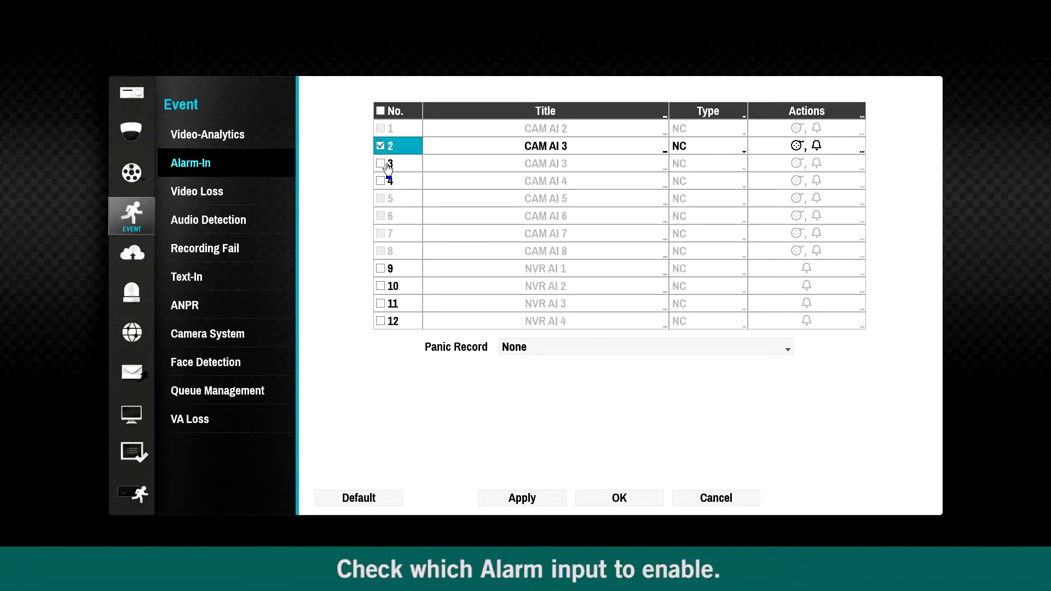
{"action": "left_click", "coordinate": [388, 270]}
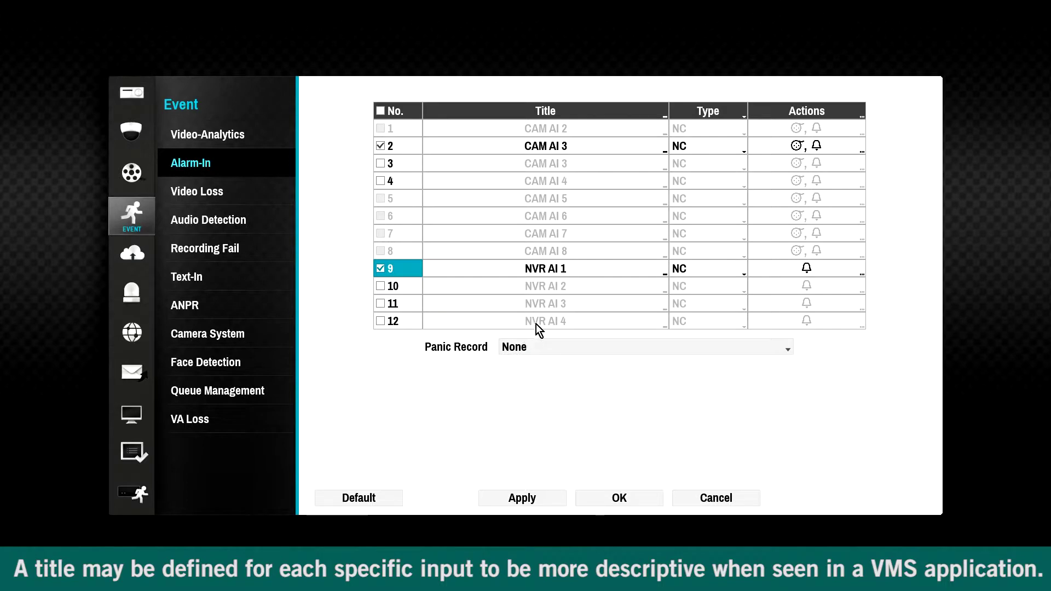
Change the title of alarm input 2 to "CAM AI 3-training".
{"action": "left_click", "coordinate": [543, 147]}
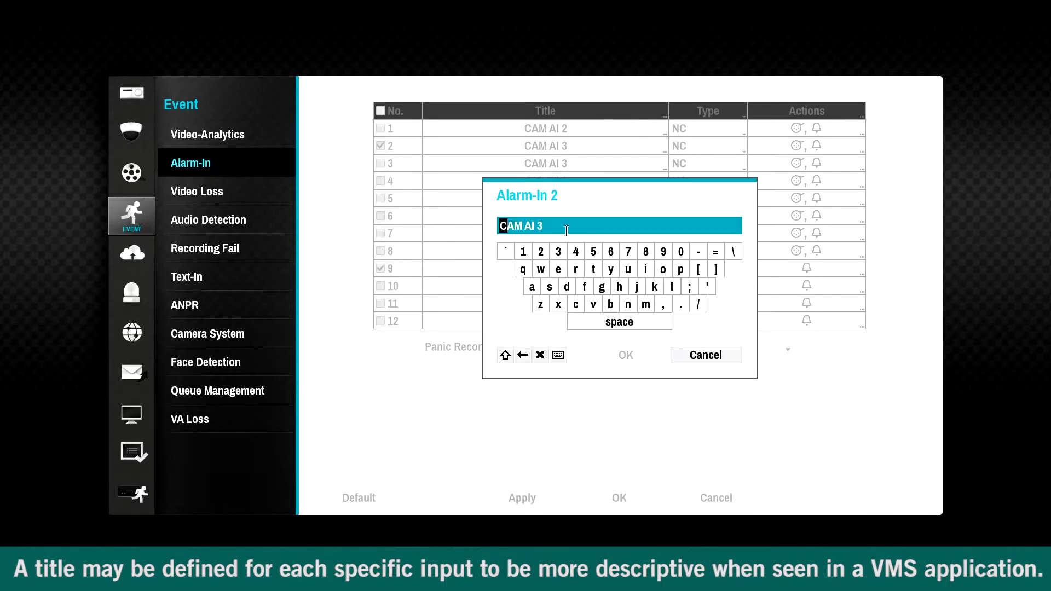
{"action": "left_click", "coordinate": [699, 251]}
{"action": "left_click", "coordinate": [593, 269]}
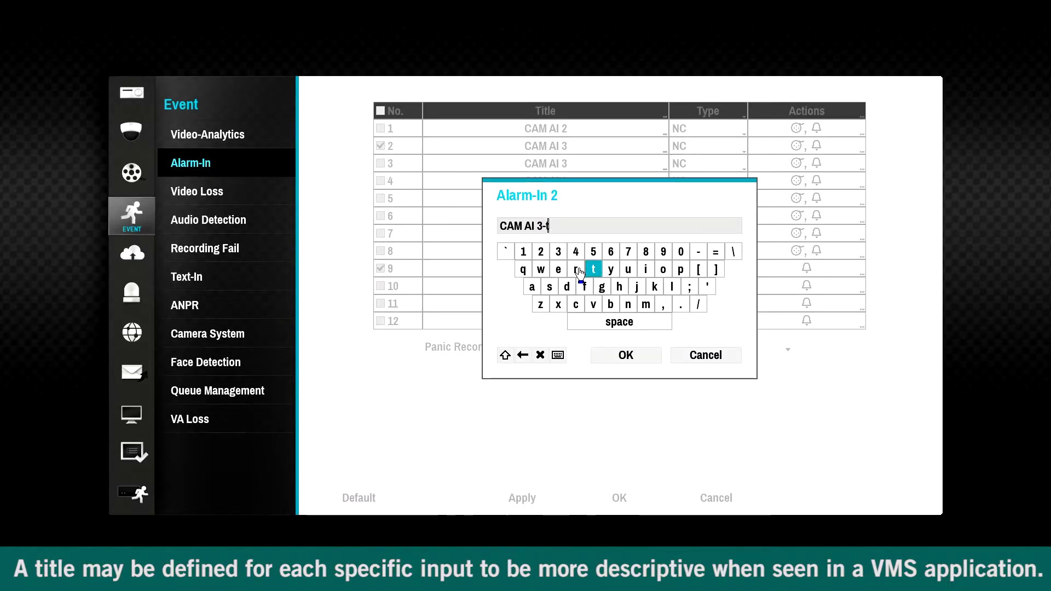
{"action": "left_click", "coordinate": [576, 269]}
{"action": "left_click", "coordinate": [532, 286]}
{"action": "left_click", "coordinate": [646, 269]}
{"action": "left_click", "coordinate": [629, 304]}
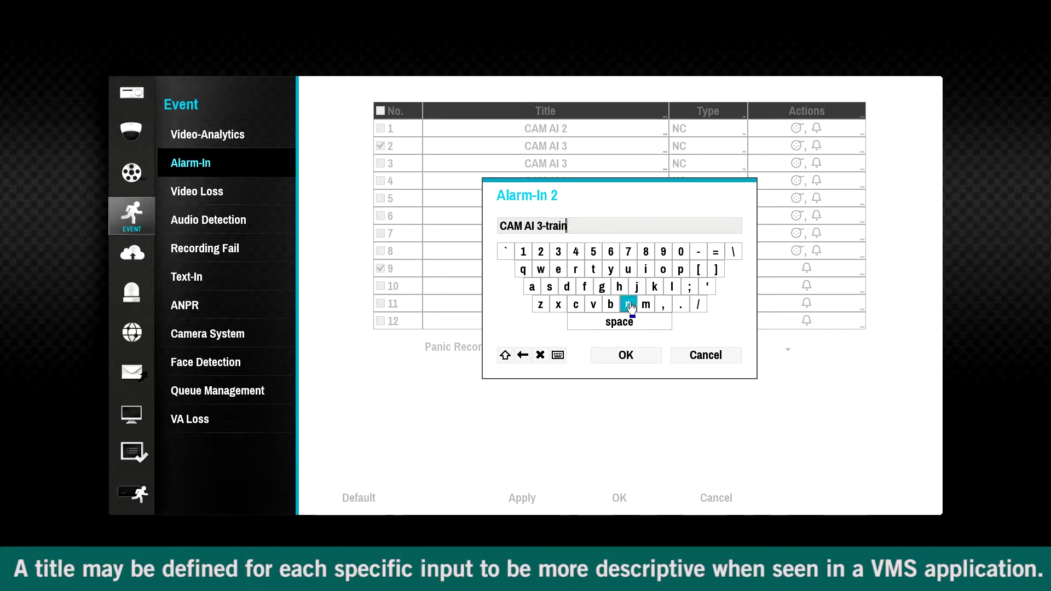
{"action": "left_click", "coordinate": [646, 269]}
{"action": "left_click", "coordinate": [628, 303]}
{"action": "left_click", "coordinate": [602, 287]}
{"action": "left_click", "coordinate": [611, 354]}
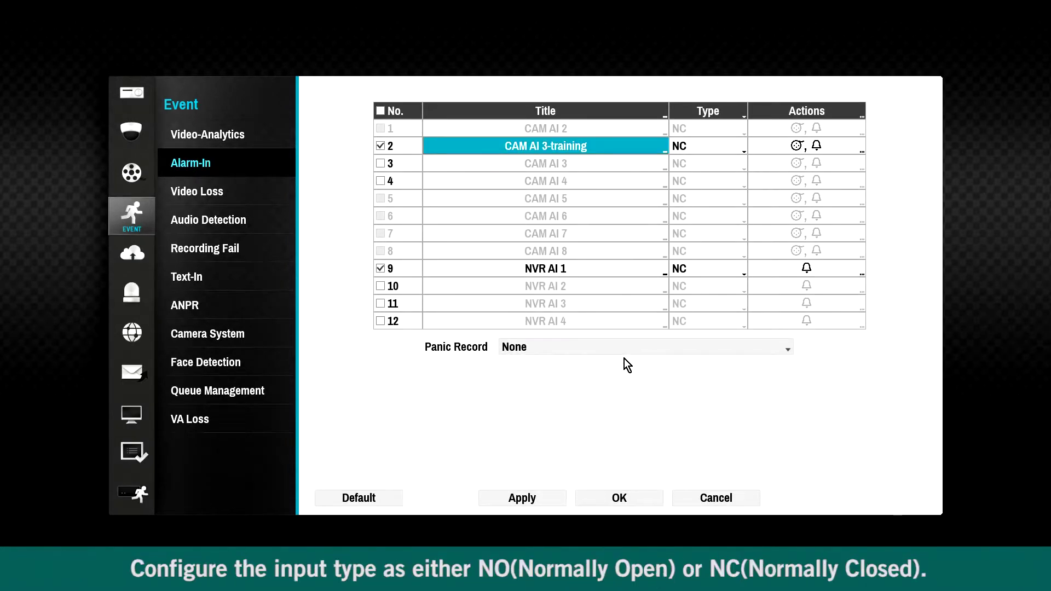
Set the type of alarm input 2 to NO.
{"action": "left_click", "coordinate": [699, 146]}
{"action": "left_click", "coordinate": [701, 163]}
{"action": "left_click", "coordinate": [705, 152]}
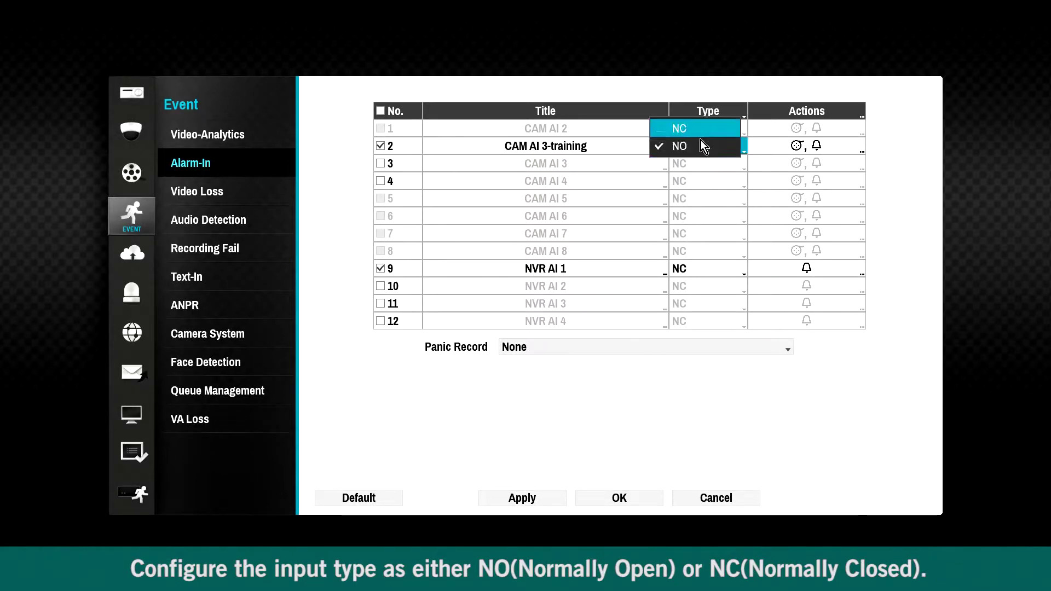
{"action": "left_click", "coordinate": [700, 144]}
{"action": "left_click", "coordinate": [698, 149]}
{"action": "left_click", "coordinate": [695, 164]}
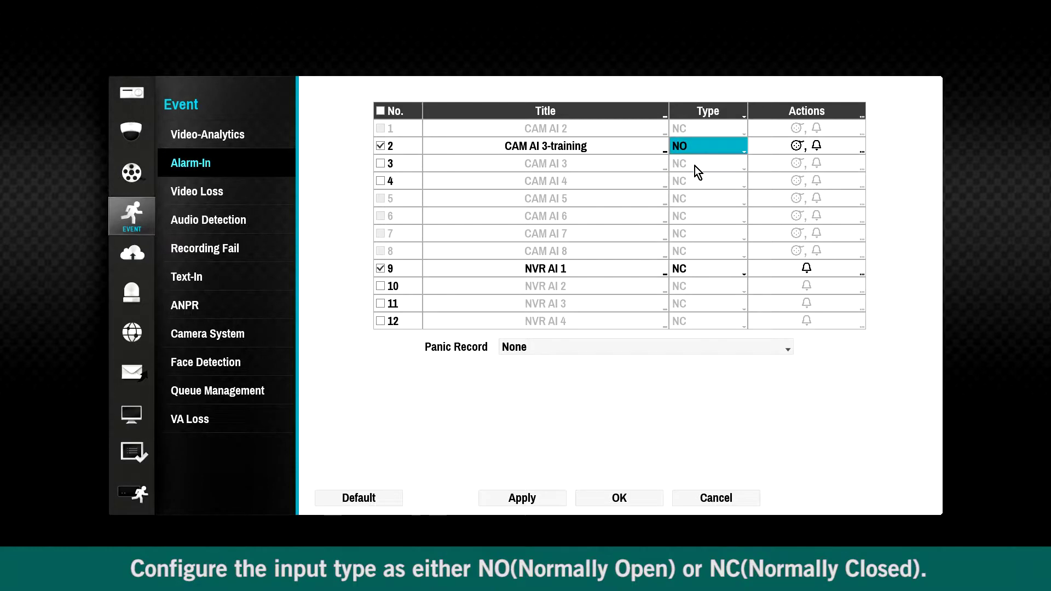
Set the Video Loss activation time to 30 sec. for camera 1, 1 min. 30 sec. for camera 3 and 1 min. for camera 5.
{"action": "left_click", "coordinate": [203, 194]}
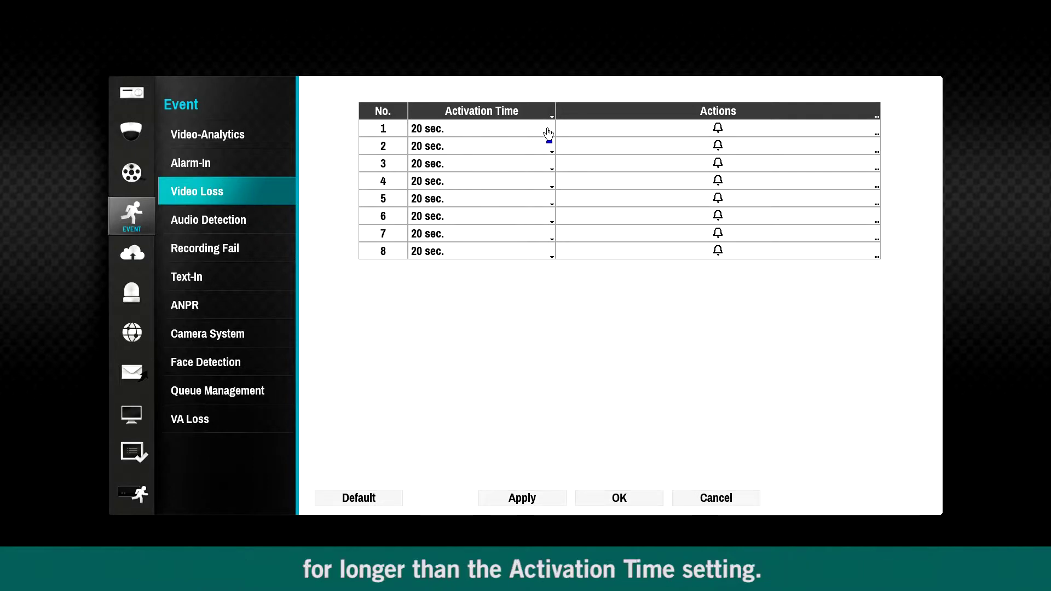
{"action": "left_click", "coordinate": [488, 115]}
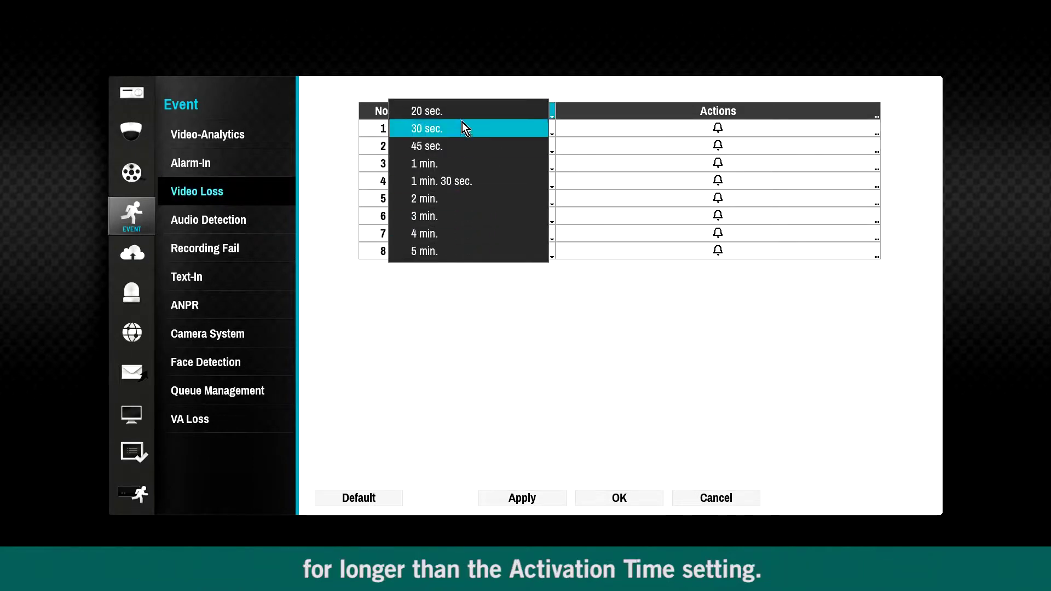
{"action": "left_click", "coordinate": [479, 313]}
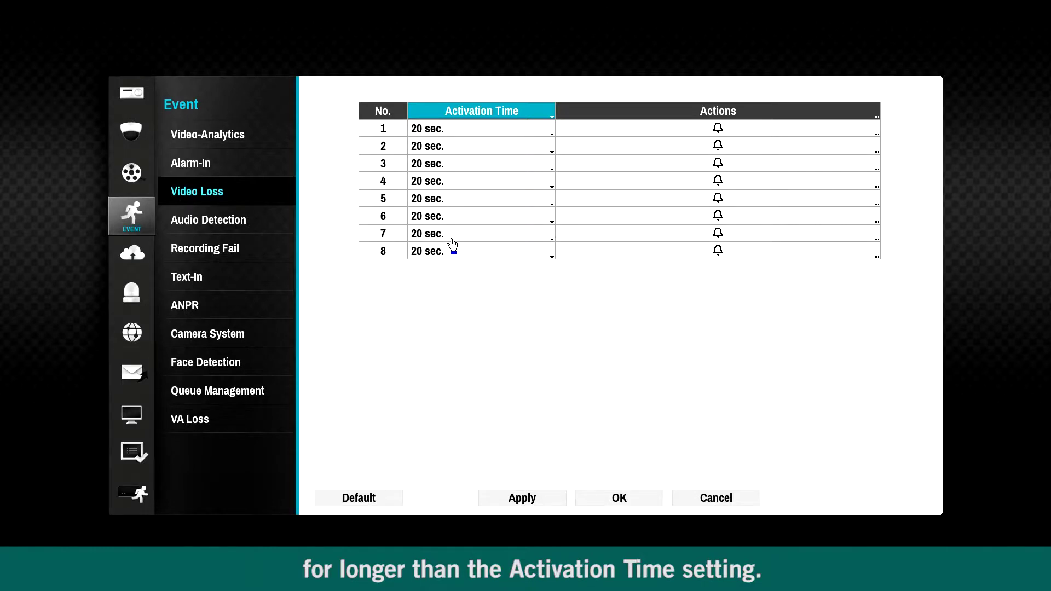
{"action": "left_click", "coordinate": [445, 130]}
{"action": "left_click", "coordinate": [447, 146]}
{"action": "left_click", "coordinate": [445, 164]}
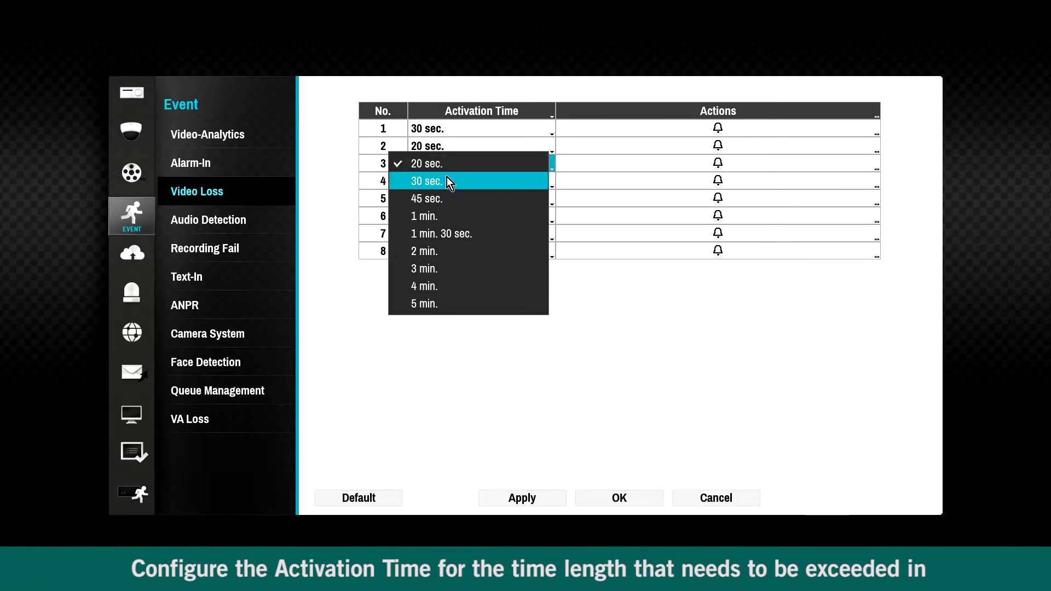
{"action": "left_click", "coordinate": [444, 233]}
{"action": "left_click", "coordinate": [452, 199]}
{"action": "left_click", "coordinate": [452, 244]}
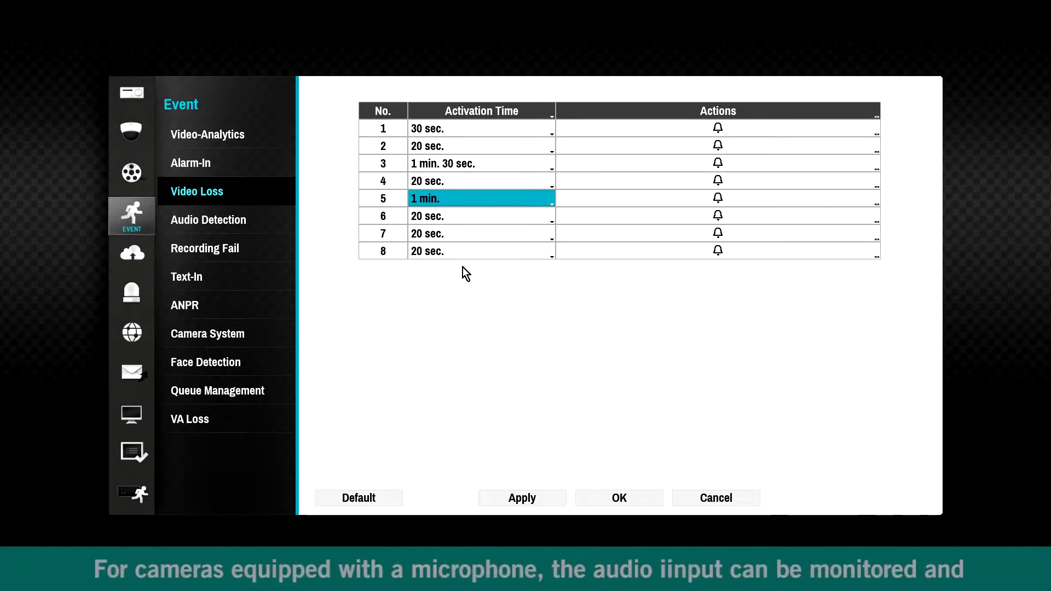
Enable the Audio Detection event for cameras 2 and 3.
{"action": "left_click", "coordinate": [211, 221]}
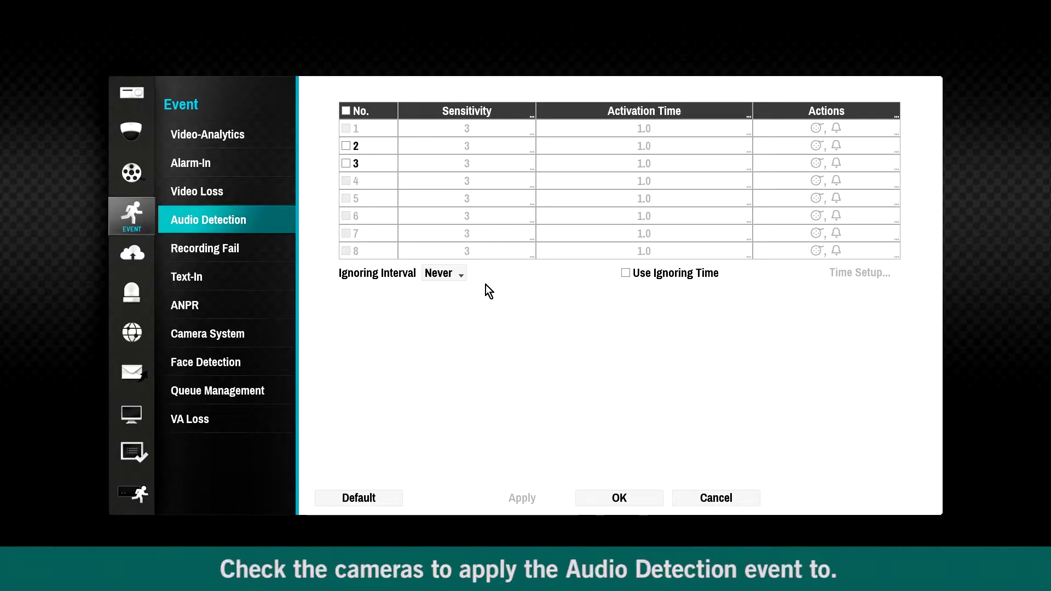
{"action": "left_click", "coordinate": [346, 111]}
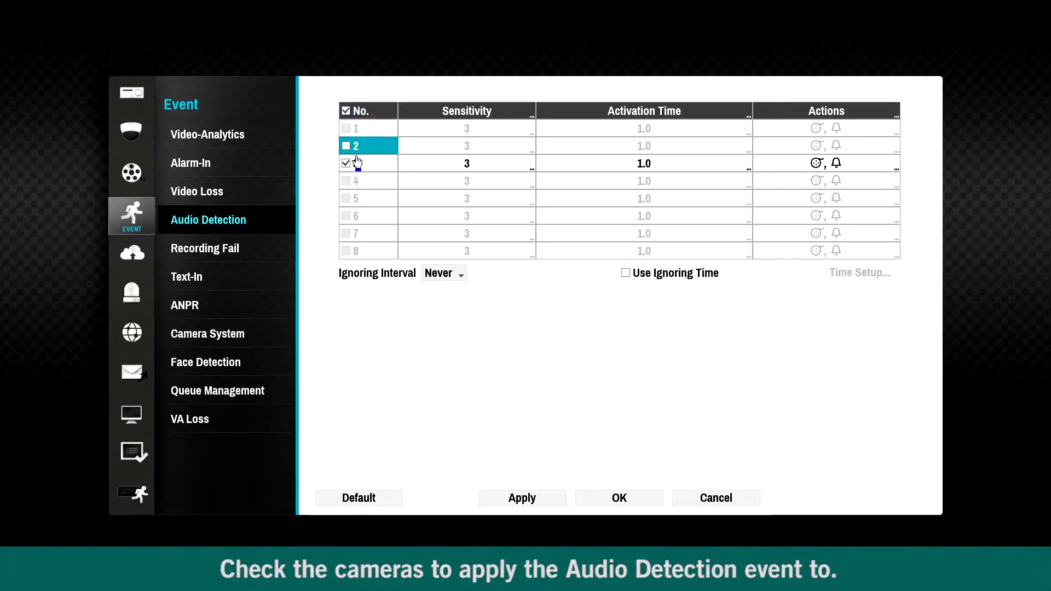
{"action": "left_click", "coordinate": [348, 163]}
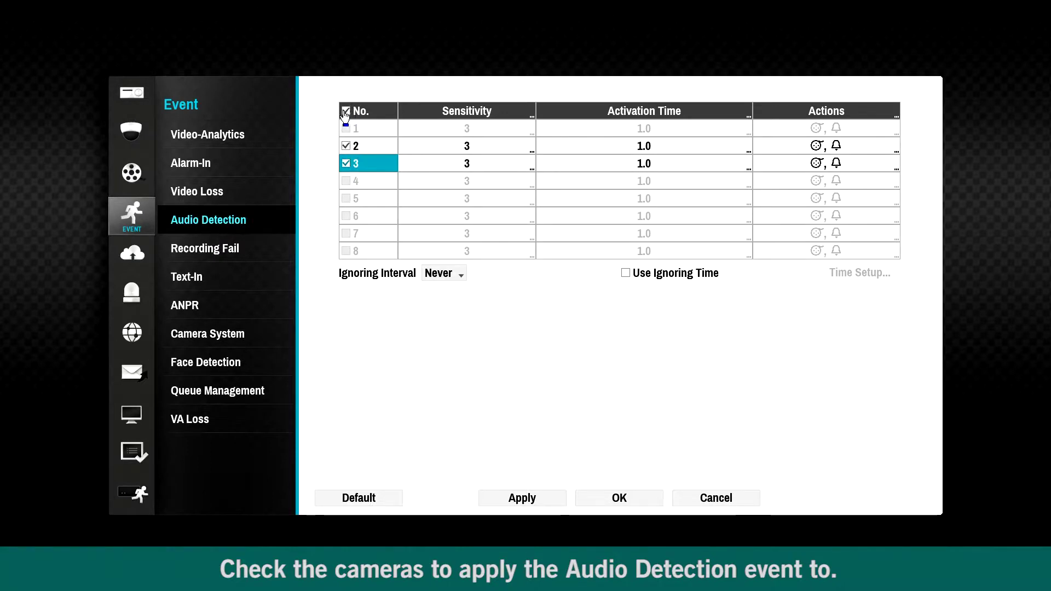
{"action": "left_click", "coordinate": [346, 111]}
{"action": "left_click", "coordinate": [348, 146]}
{"action": "left_click", "coordinate": [346, 164]}
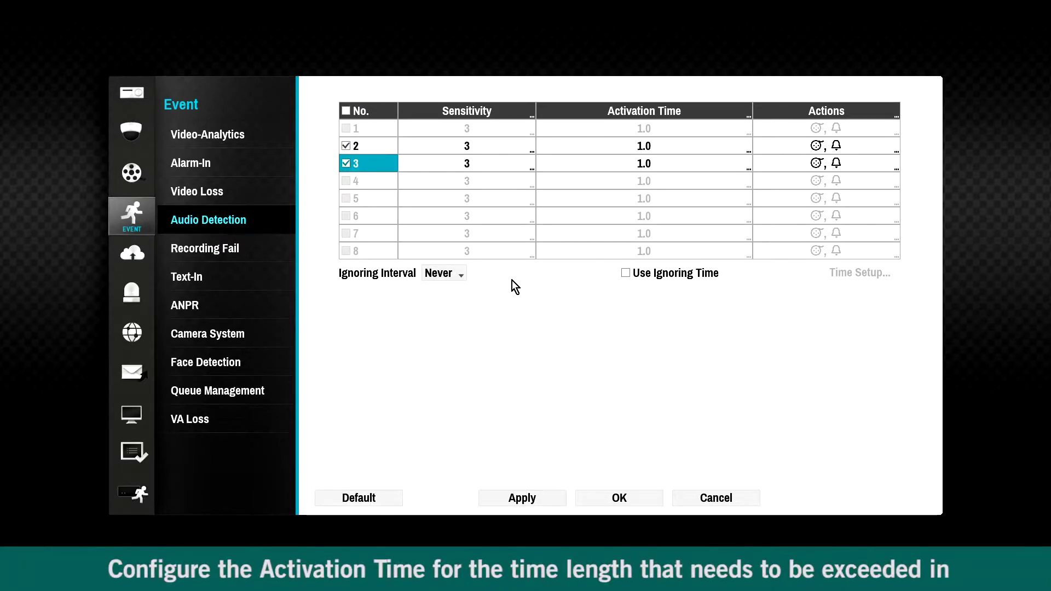
Set the Audio Detection activation time to 2.9 sec. for camera 2 and 0.1 sec. for camera 3.
{"action": "double_click", "coordinate": [642, 148]}
{"action": "left_click", "coordinate": [607, 272]}
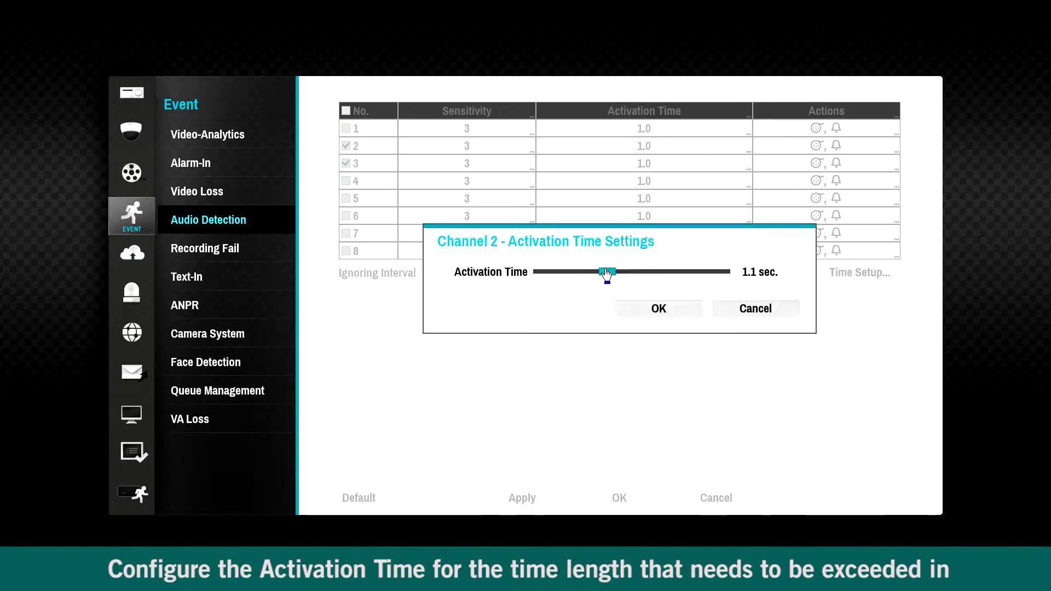
{"action": "left_click_drag", "start_coordinate": [606, 273], "coordinate": [717, 280]}
{"action": "left_click", "coordinate": [658, 308]}
{"action": "double_click", "coordinate": [654, 163]}
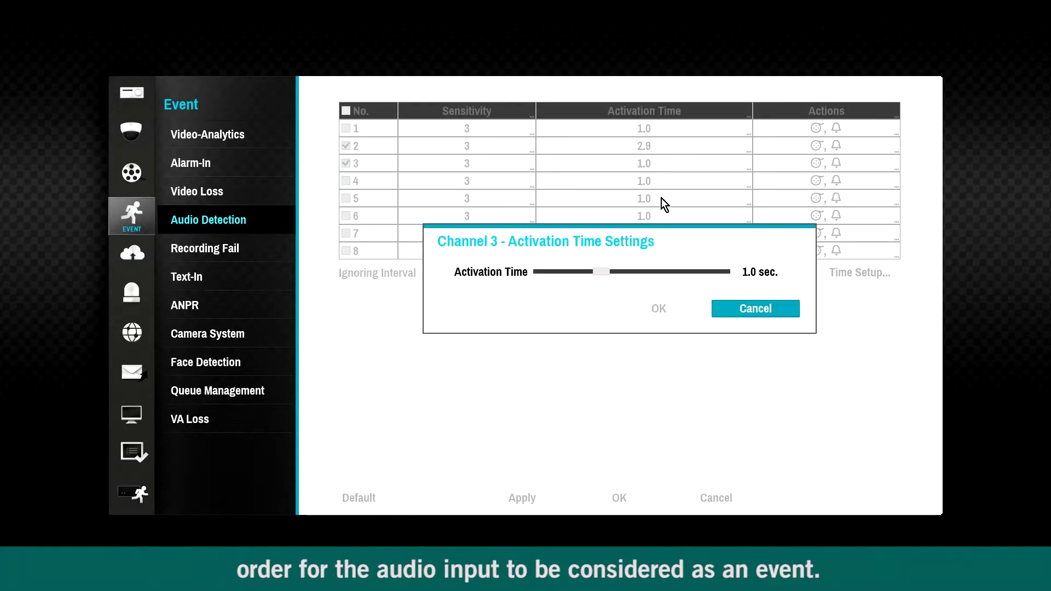
{"action": "left_click_drag", "start_coordinate": [608, 274], "coordinate": [547, 278]}
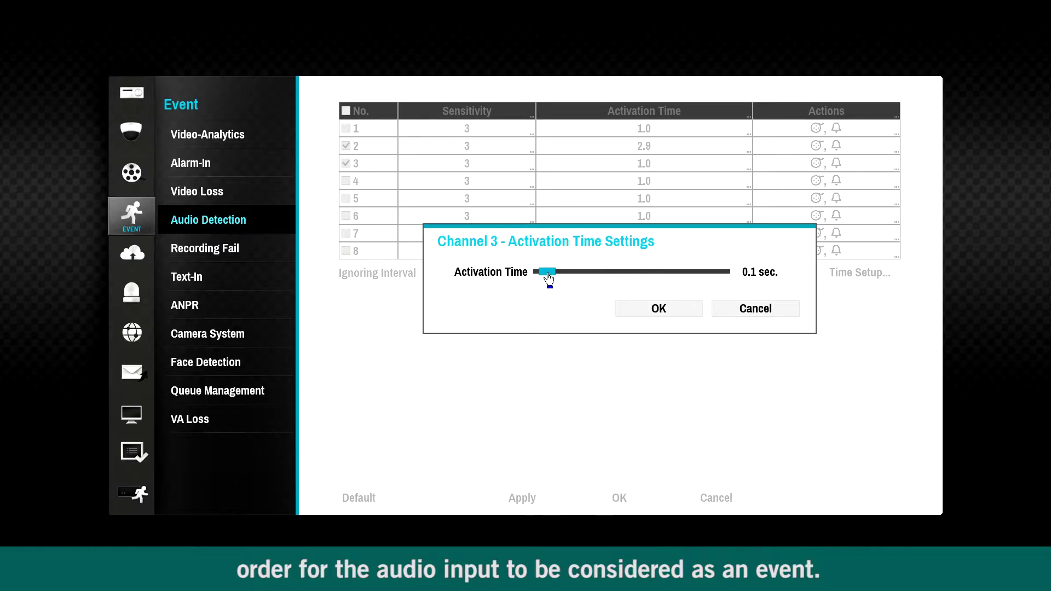
{"action": "left_click", "coordinate": [662, 310]}
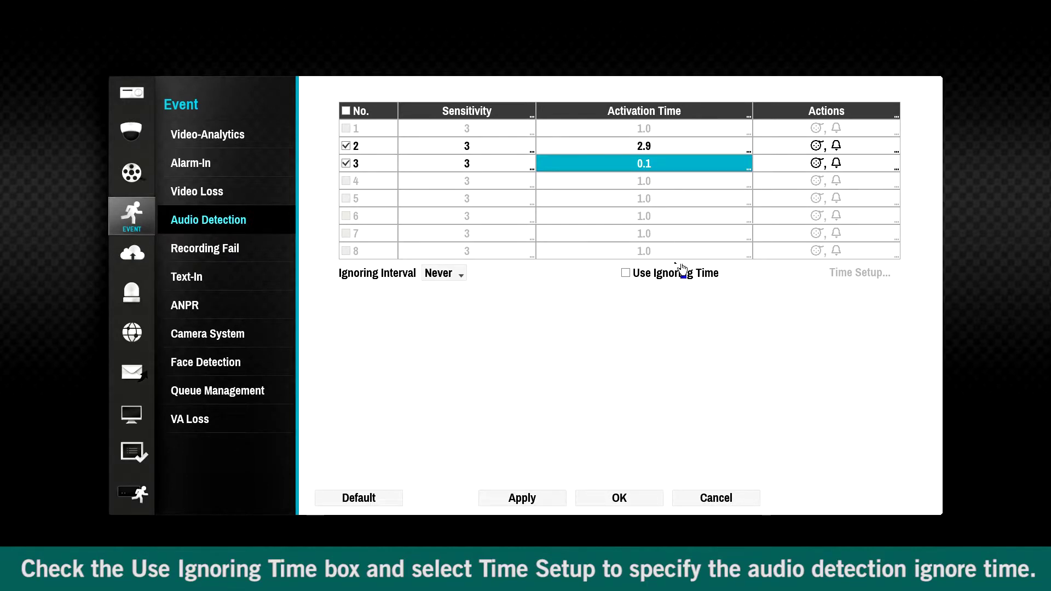
Turn on the ignoring time for Audio Detection and set it to 18:30 ~ 11:30.
{"action": "left_click", "coordinate": [627, 273]}
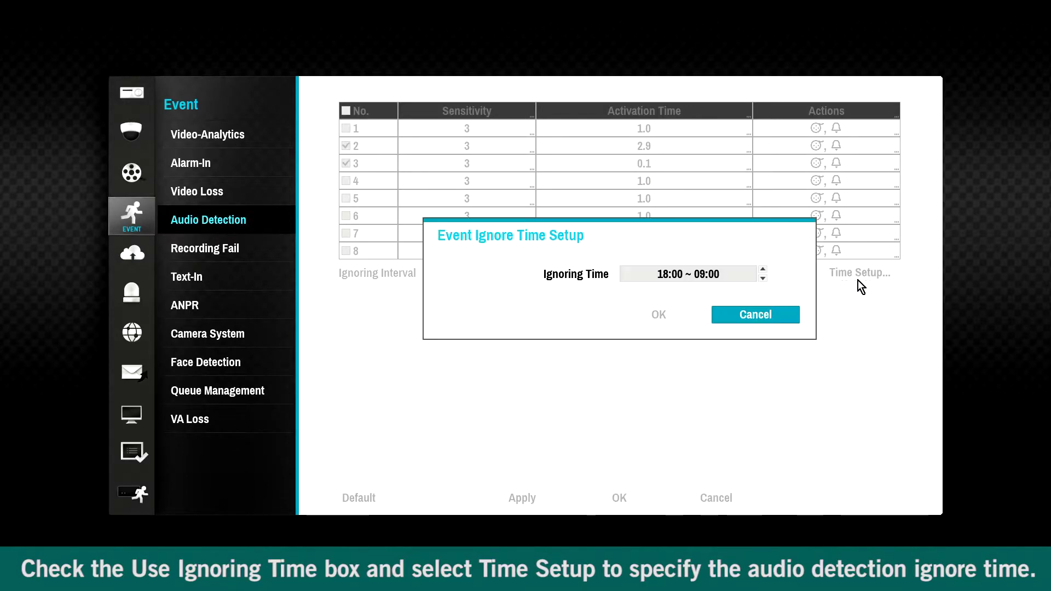
{"action": "left_click", "coordinate": [676, 275]}
{"action": "type", "text": "30"}
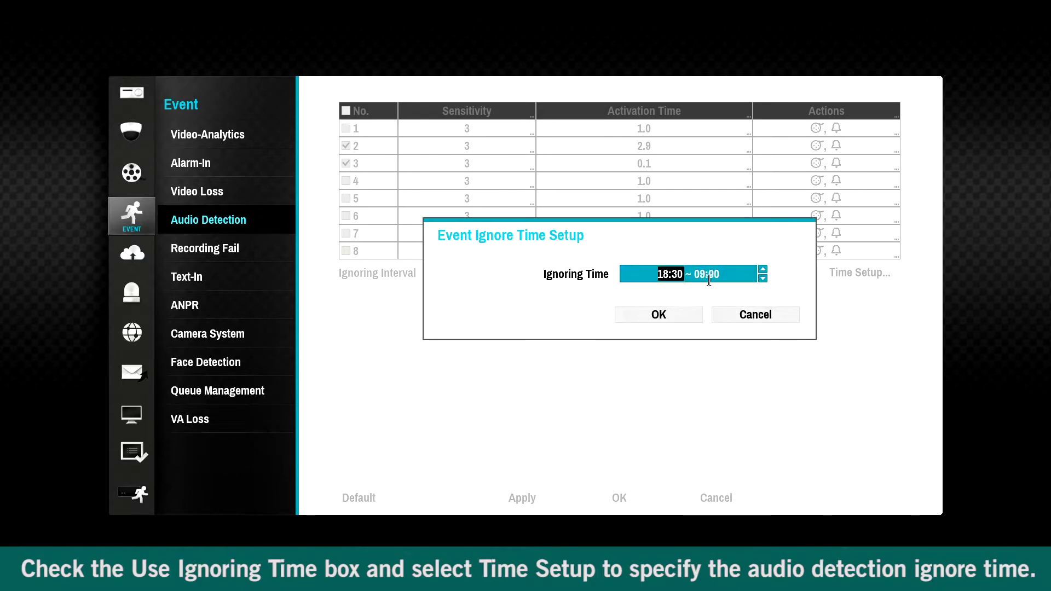
{"action": "key", "text": "Tab"}
{"action": "type", "text": "1015"}
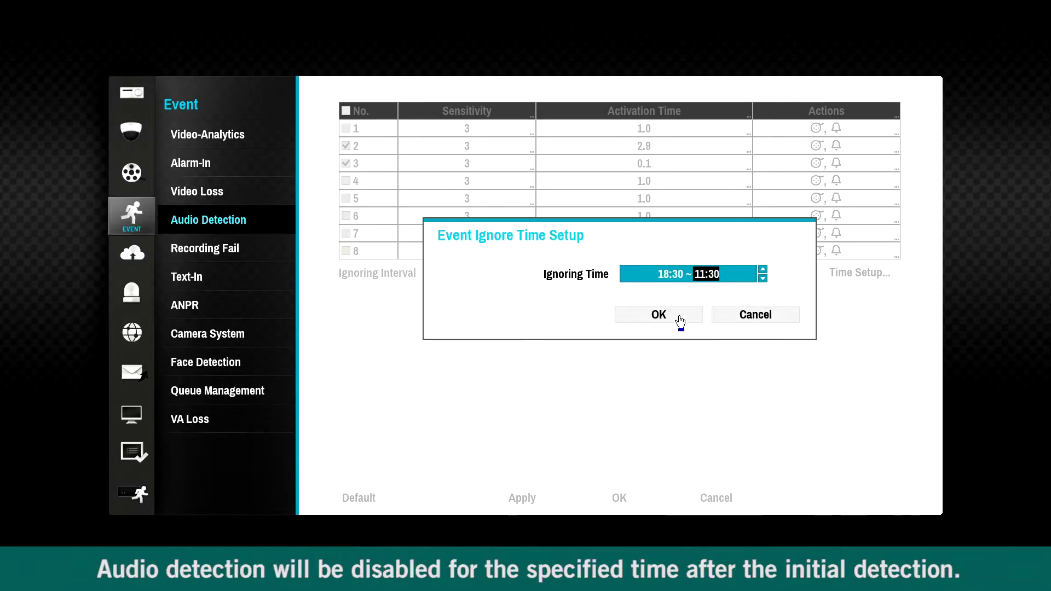
{"action": "left_click", "coordinate": [660, 315]}
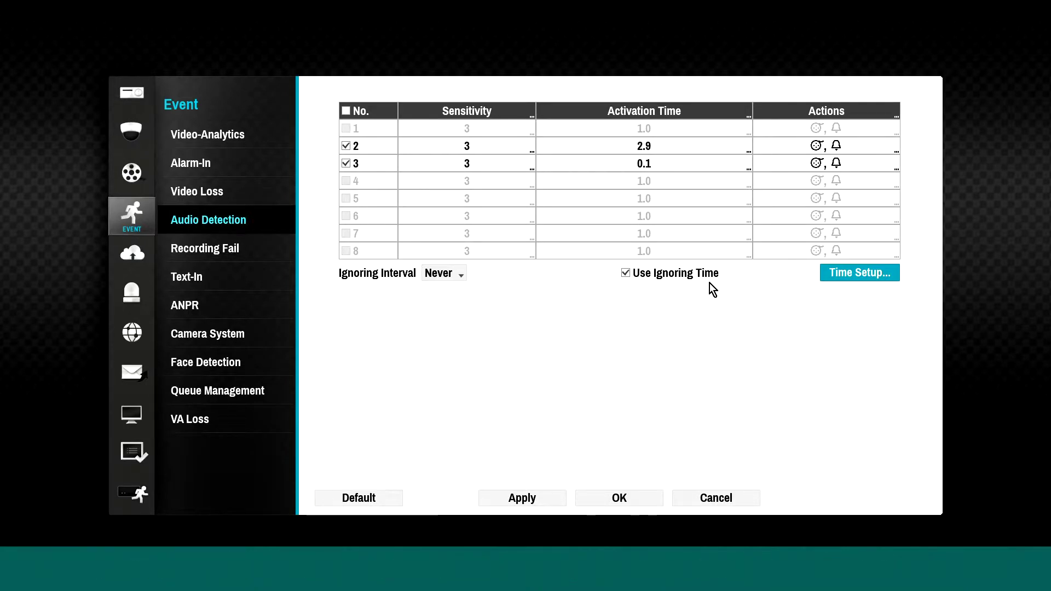
Restrict the Recording Fail event to cameras 1 and 2 only.
{"action": "left_click", "coordinate": [263, 249]}
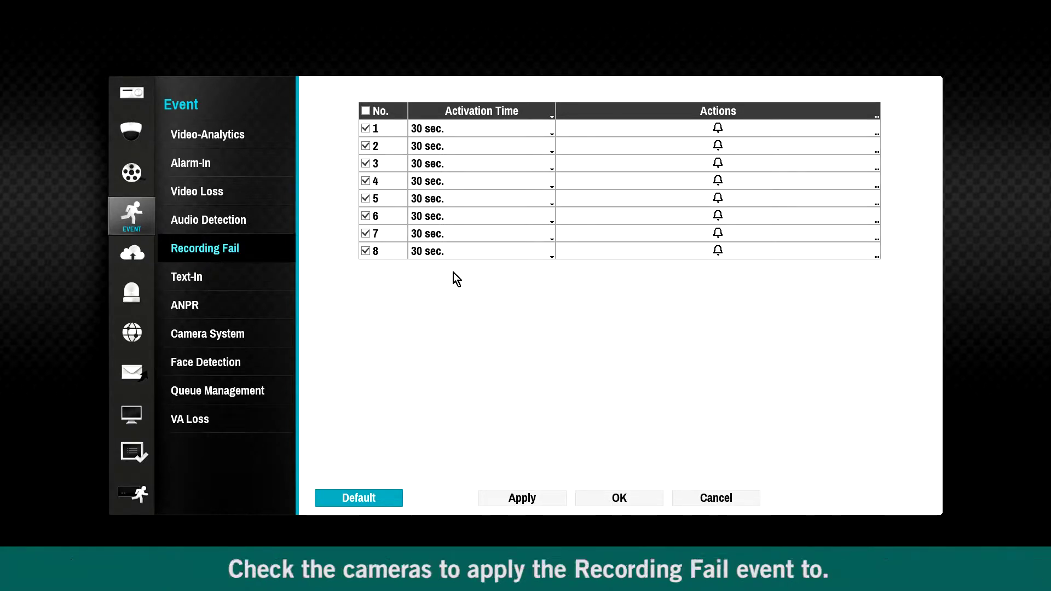
{"action": "left_click", "coordinate": [378, 112]}
{"action": "left_click", "coordinate": [378, 112]}
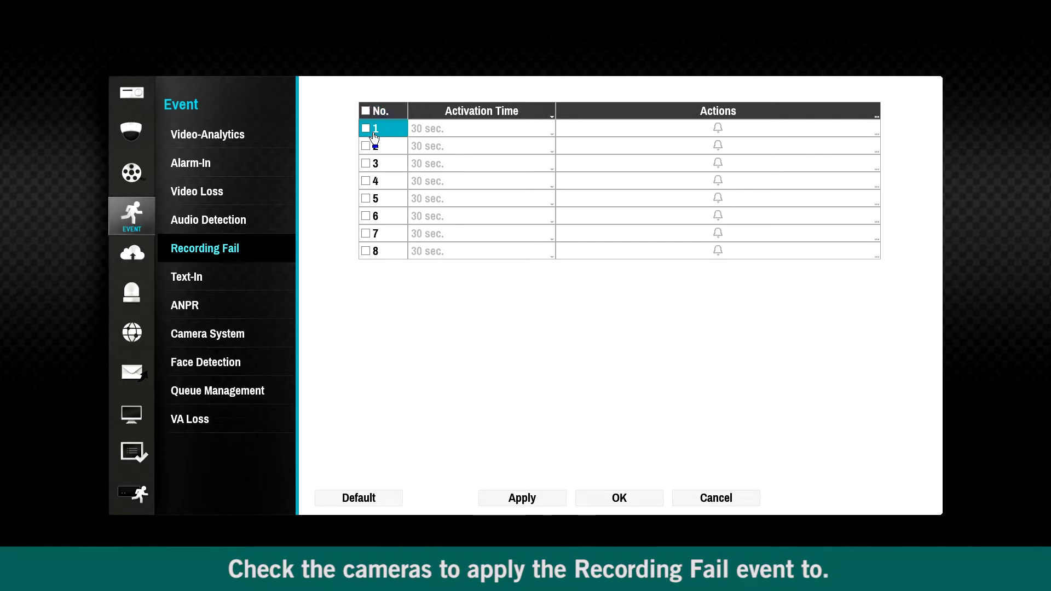
{"action": "left_click", "coordinate": [374, 128]}
{"action": "left_click", "coordinate": [374, 146]}
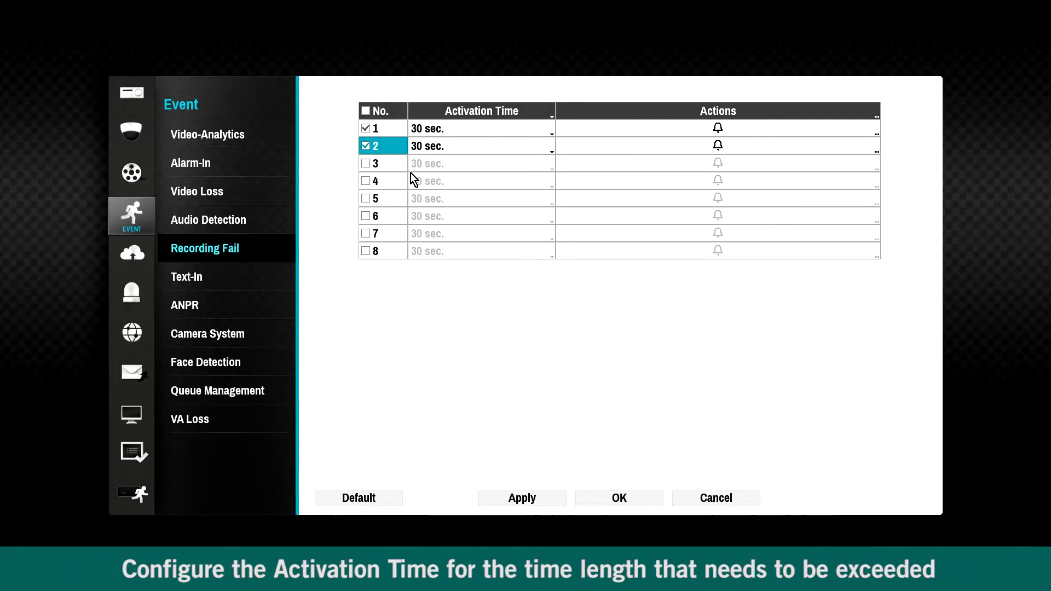
Set the Recording Fail activation time to 5 sec. for camera 1 and 1 min. for camera 2.
{"action": "left_click", "coordinate": [500, 147]}
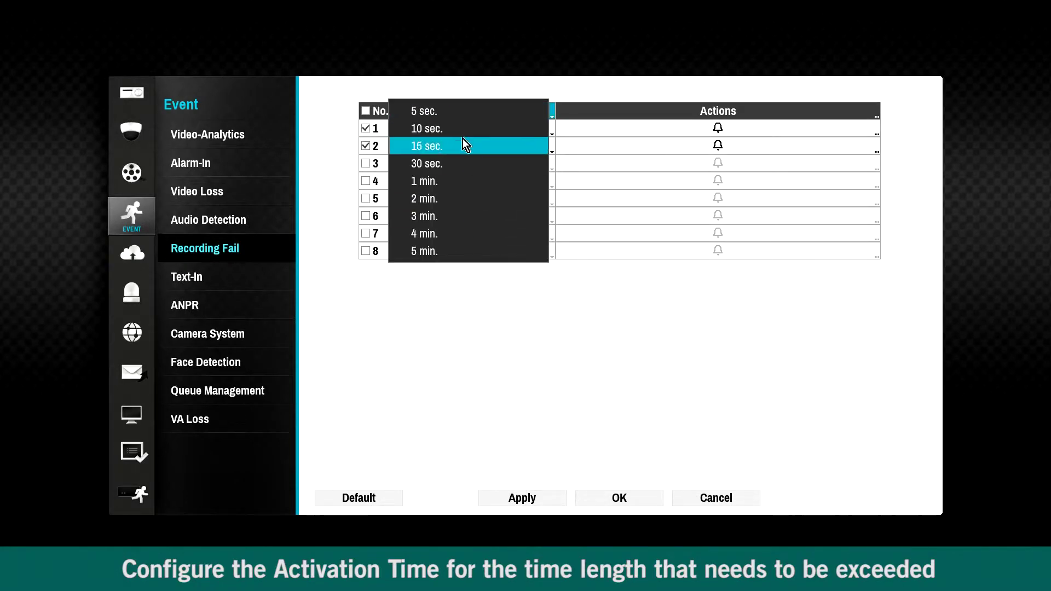
{"action": "left_click", "coordinate": [485, 311]}
{"action": "left_click", "coordinate": [441, 137]}
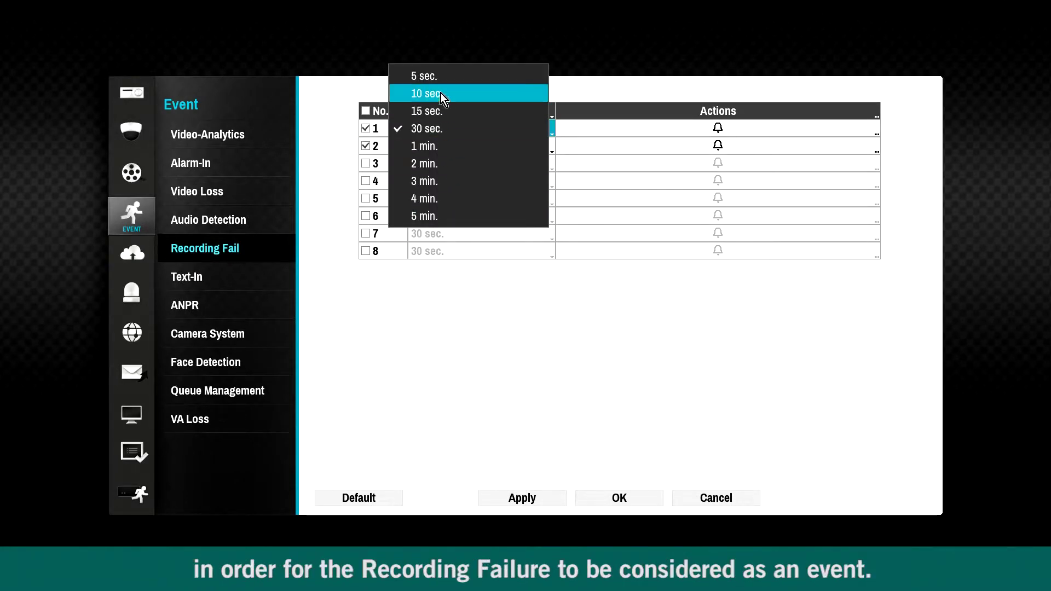
{"action": "left_click", "coordinate": [438, 76]}
{"action": "left_click", "coordinate": [440, 146]}
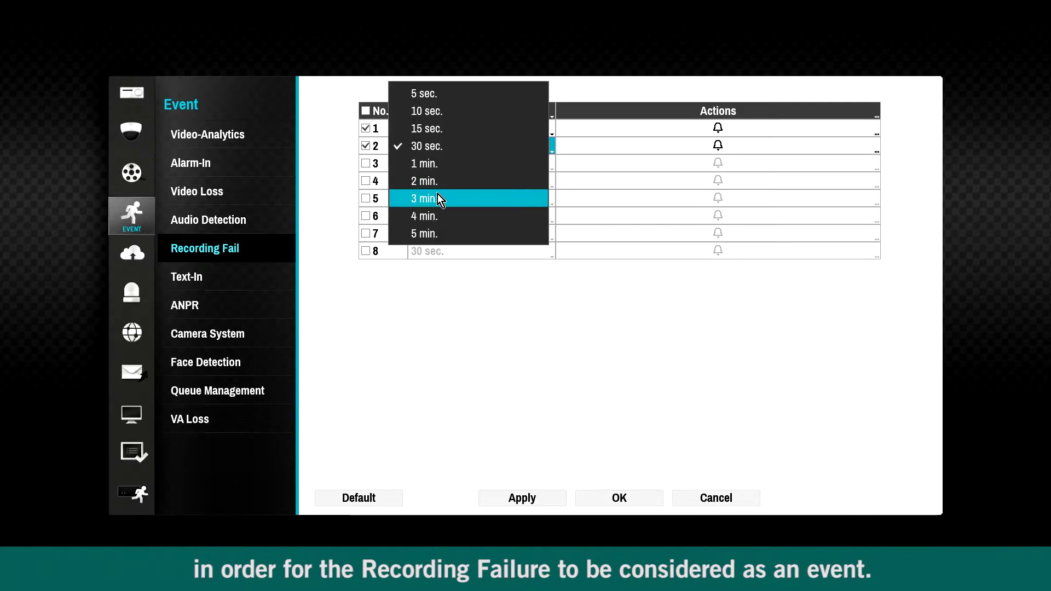
{"action": "left_click", "coordinate": [435, 164]}
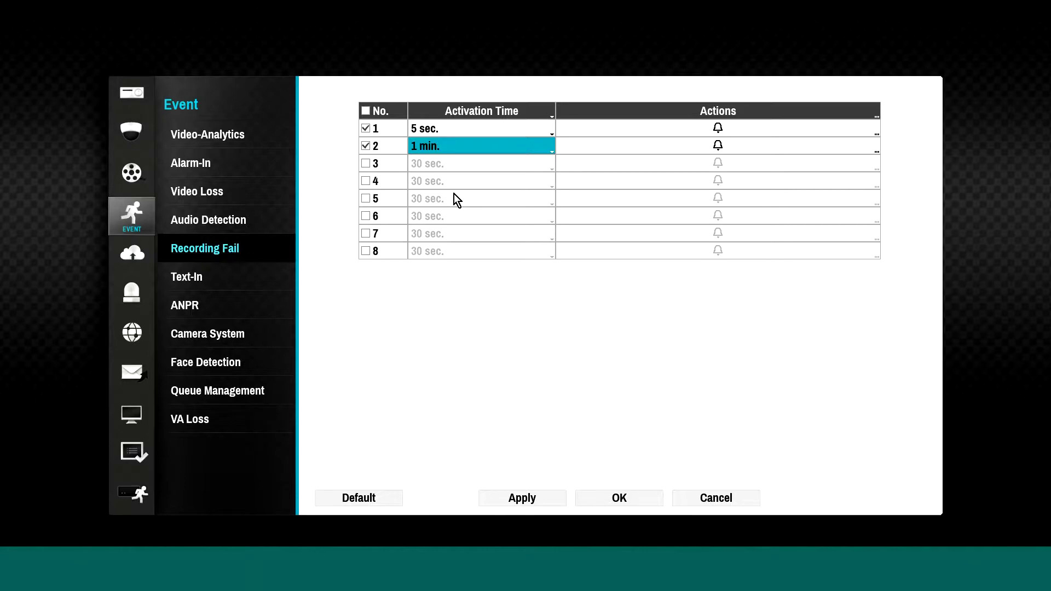
Open the Text-In event setup for device 1 and set its port to RS232.
{"action": "left_click", "coordinate": [180, 277]}
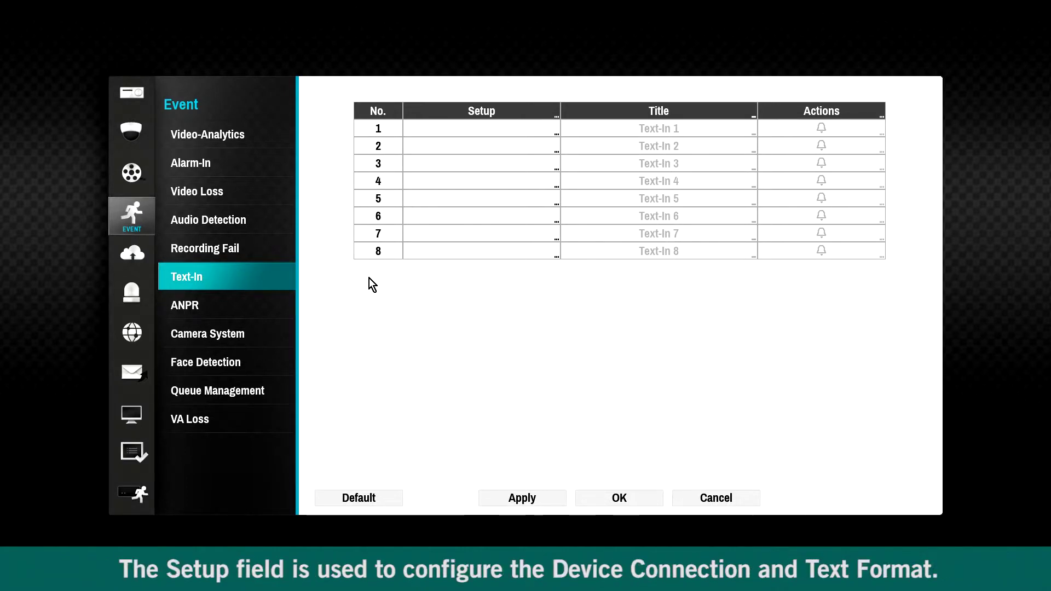
{"action": "left_click", "coordinate": [480, 131]}
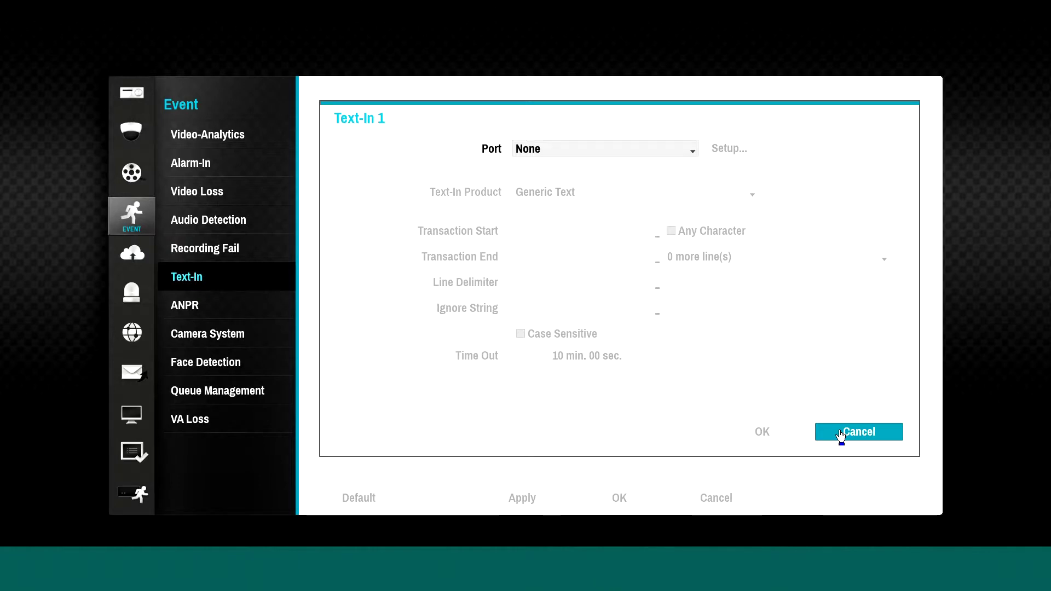
{"action": "left_click", "coordinate": [537, 148]}
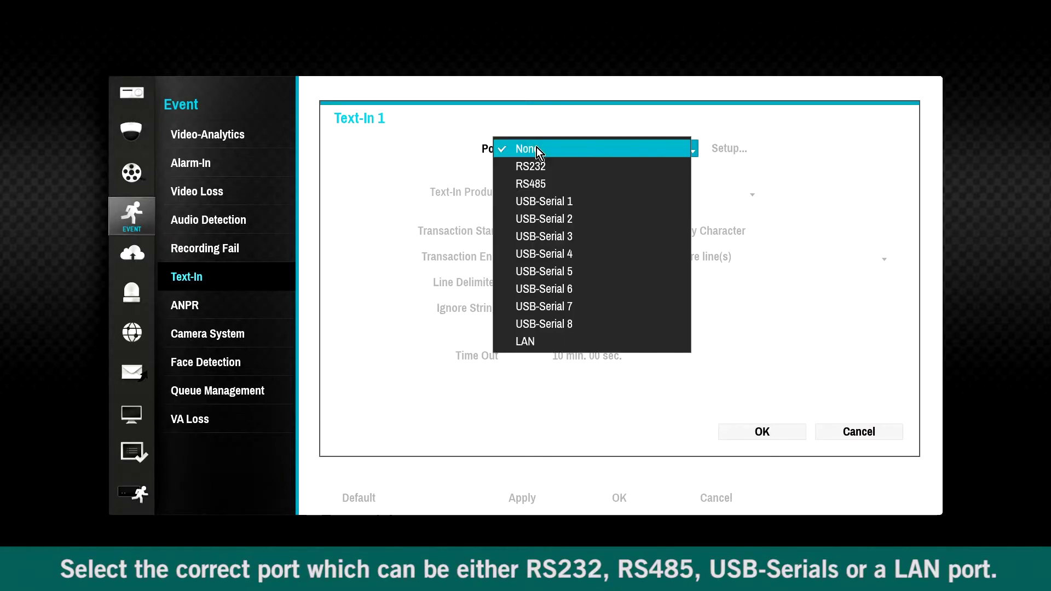
{"action": "left_click", "coordinate": [537, 149]}
{"action": "left_click", "coordinate": [542, 155]}
{"action": "left_click", "coordinate": [544, 162]}
{"action": "left_click", "coordinate": [548, 146]}
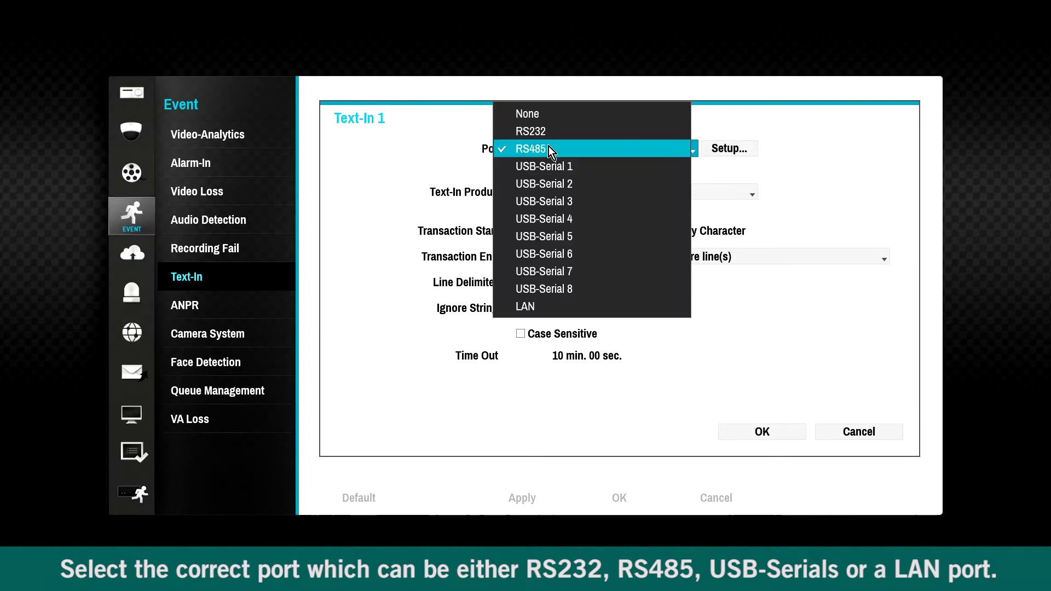
{"action": "left_click", "coordinate": [553, 172]}
{"action": "left_click", "coordinate": [550, 152]}
{"action": "left_click", "coordinate": [560, 292]}
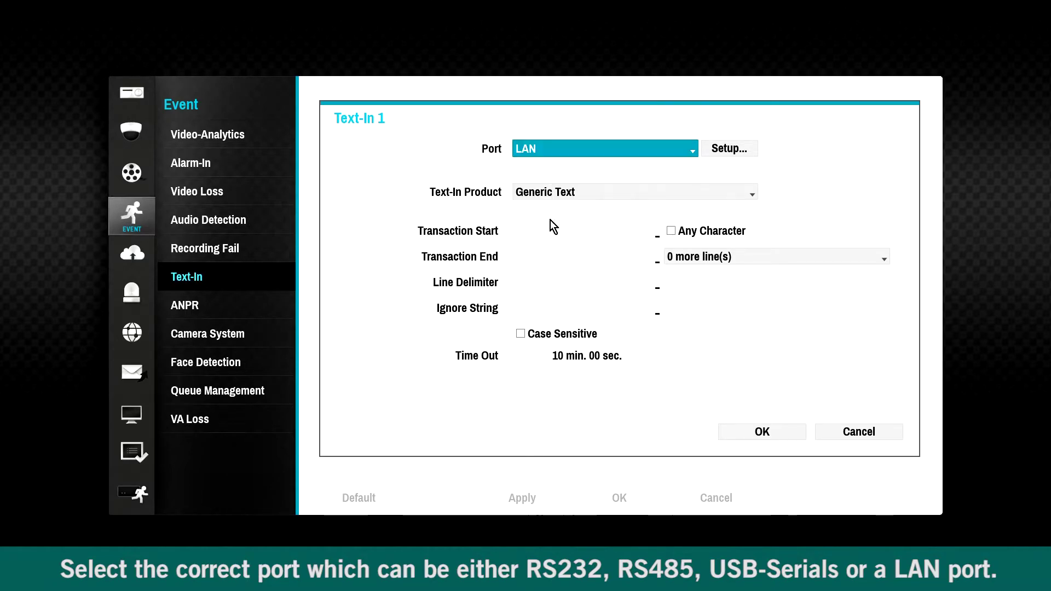
{"action": "left_click", "coordinate": [540, 150]}
{"action": "scroll", "coordinate": [547, 50], "scroll_direction": "up", "scroll_amount": 3}
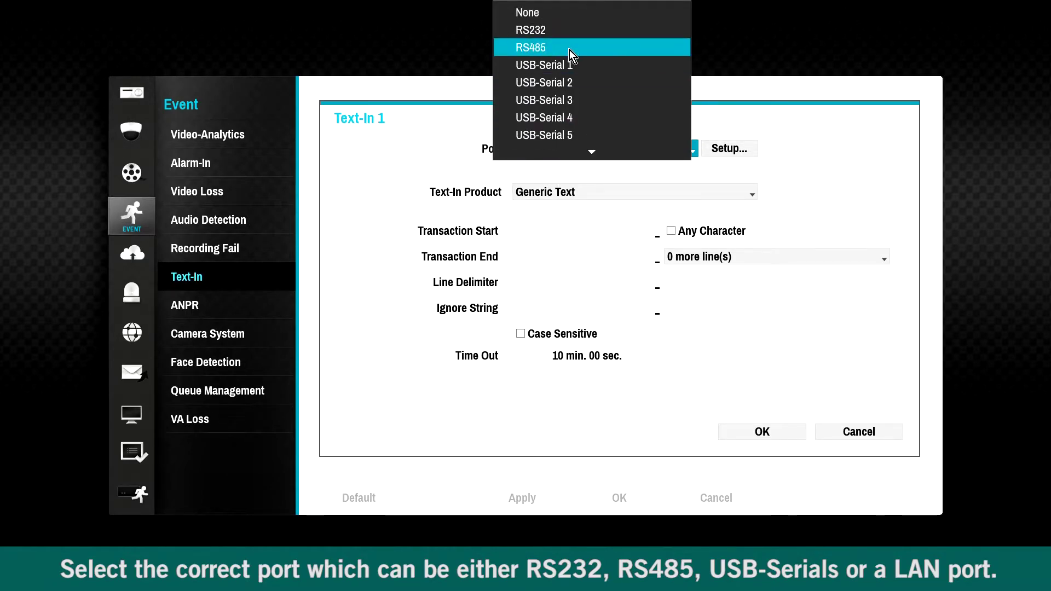
{"action": "left_click", "coordinate": [533, 30]}
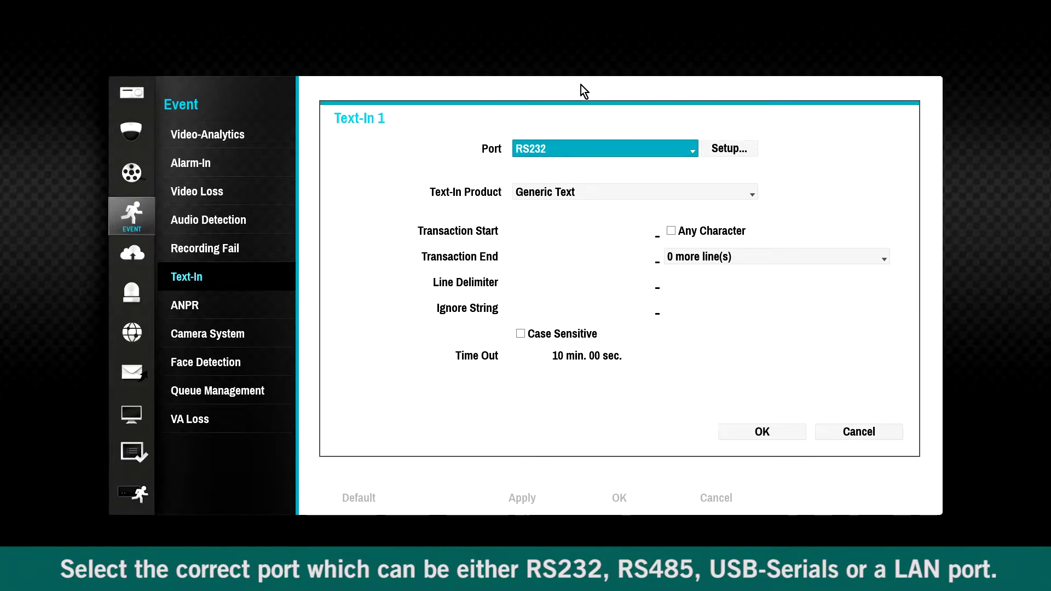
Check the RS232 port's communication settings and choose Generic Text as the Text-In product.
{"action": "left_click", "coordinate": [728, 149]}
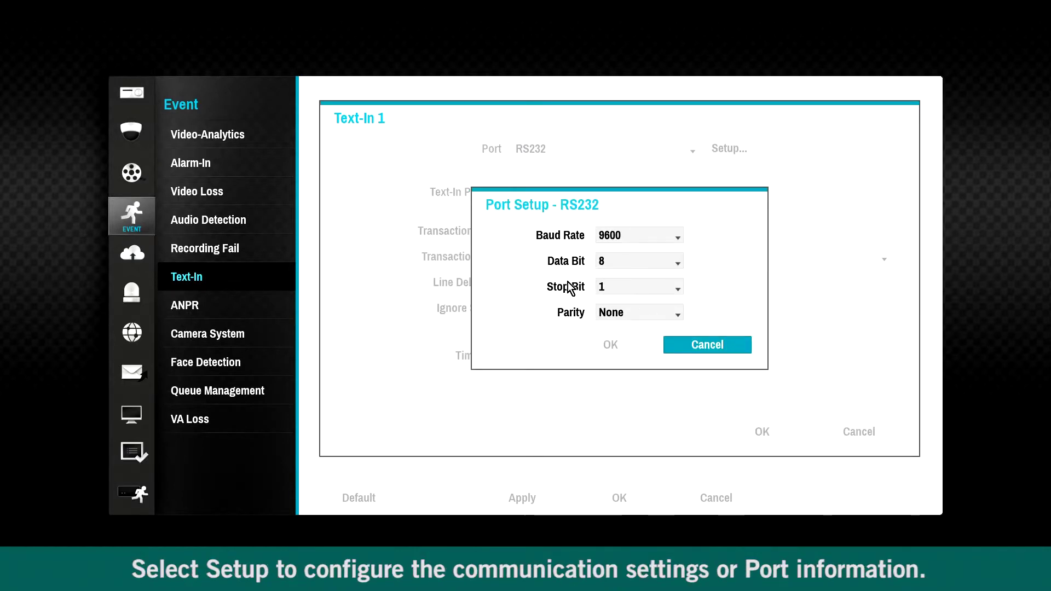
{"action": "left_click", "coordinate": [714, 353]}
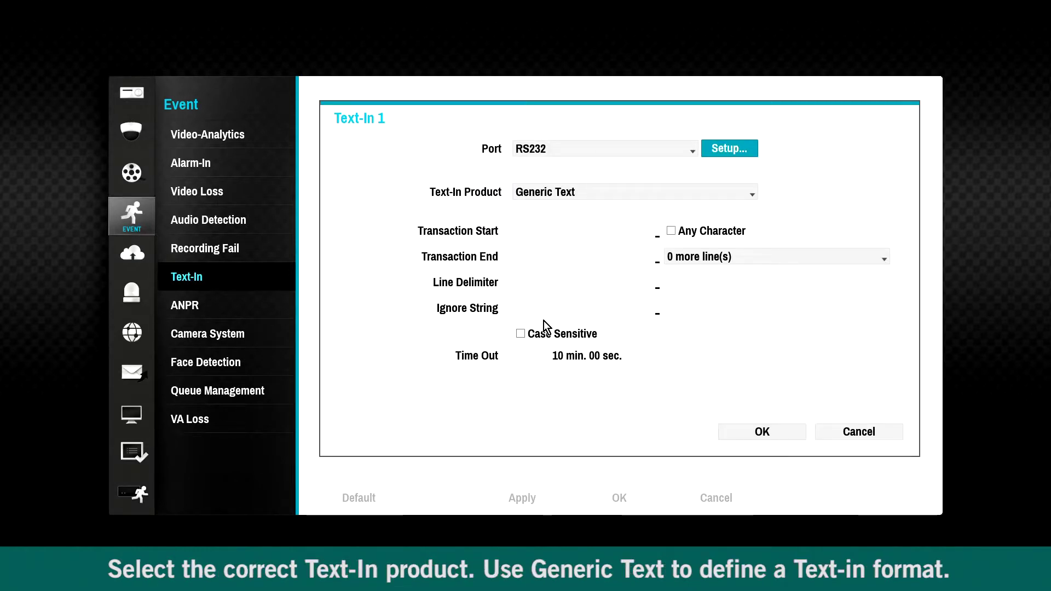
{"action": "left_click", "coordinate": [569, 192]}
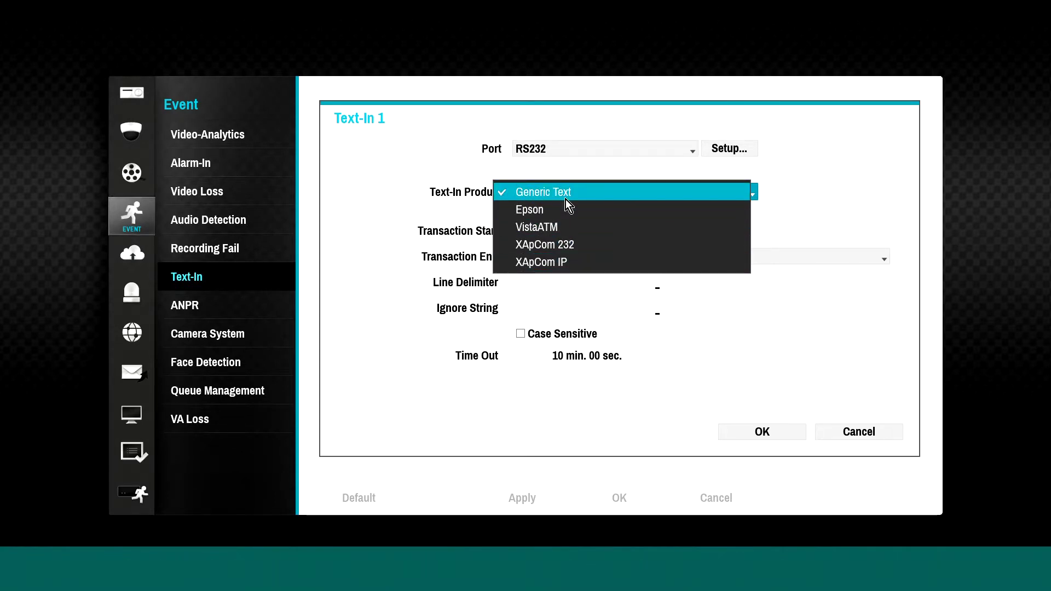
{"action": "left_click", "coordinate": [566, 198]}
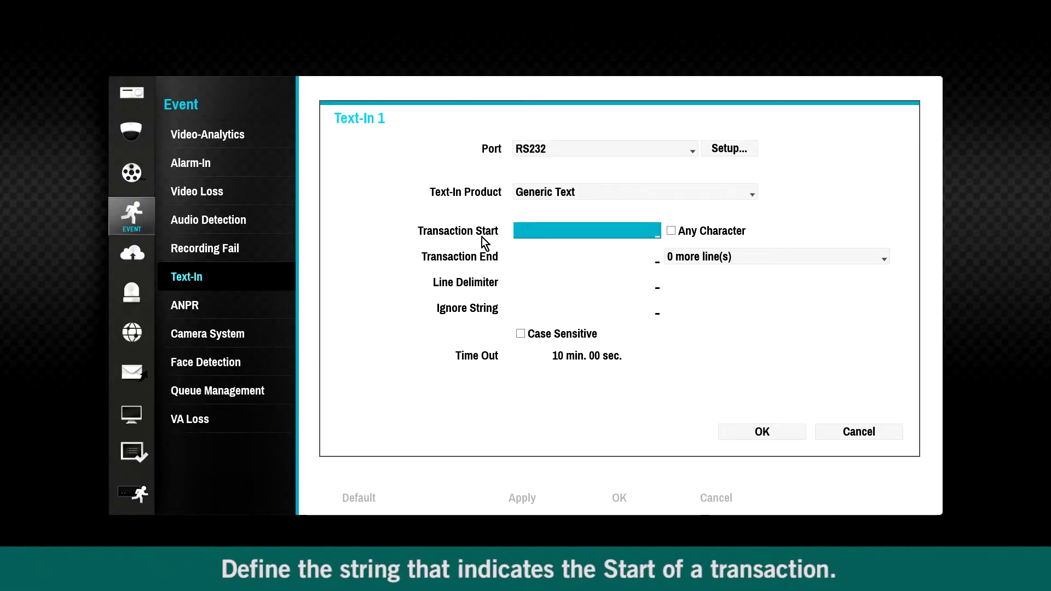
Set the Transaction Start string of Text-In 1 to "welcome".
{"action": "left_click", "coordinate": [541, 235]}
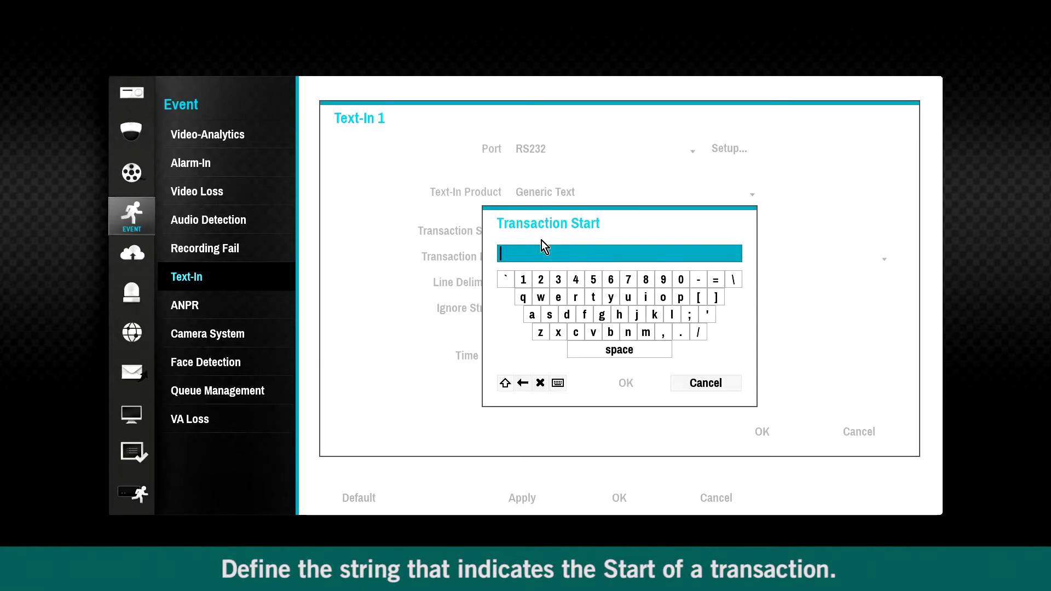
{"action": "left_click", "coordinate": [540, 297]}
{"action": "left_click", "coordinate": [559, 299]}
{"action": "left_click", "coordinate": [671, 315]}
{"action": "left_click", "coordinate": [576, 332]}
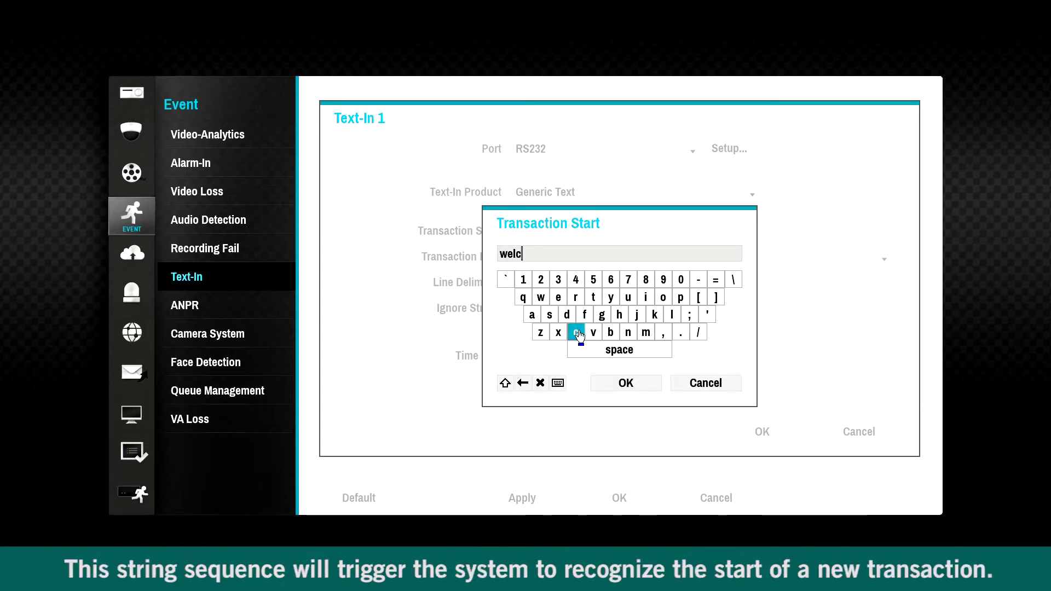
{"action": "left_click", "coordinate": [662, 297]}
{"action": "left_click", "coordinate": [646, 332]}
{"action": "left_click", "coordinate": [558, 297]}
{"action": "left_click", "coordinate": [626, 382]}
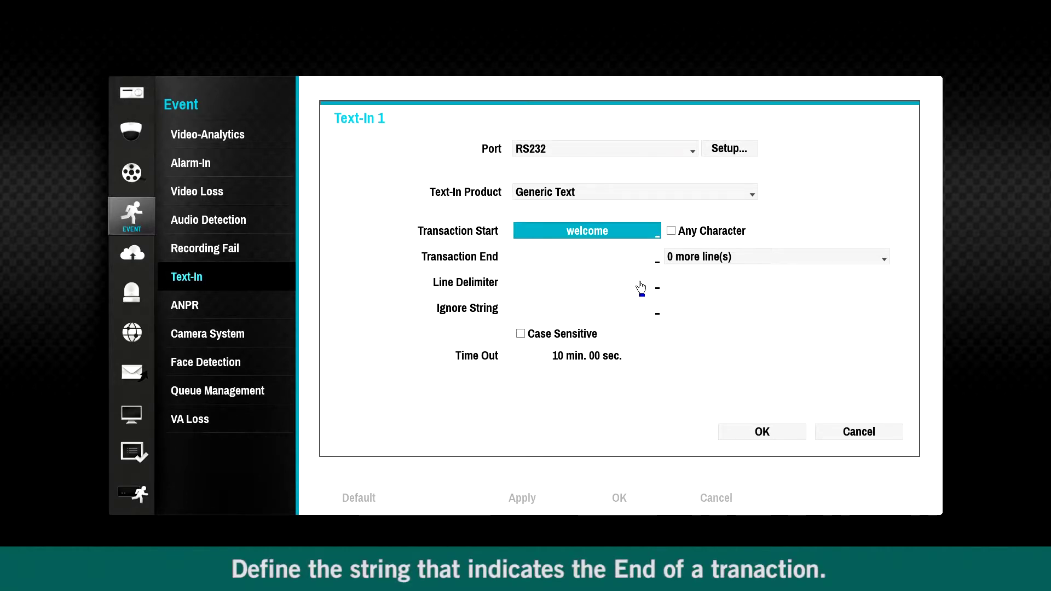
Set the Transaction End string of Text-In 1 to "bye".
{"action": "left_click", "coordinate": [620, 267]}
{"action": "left_click", "coordinate": [610, 332]}
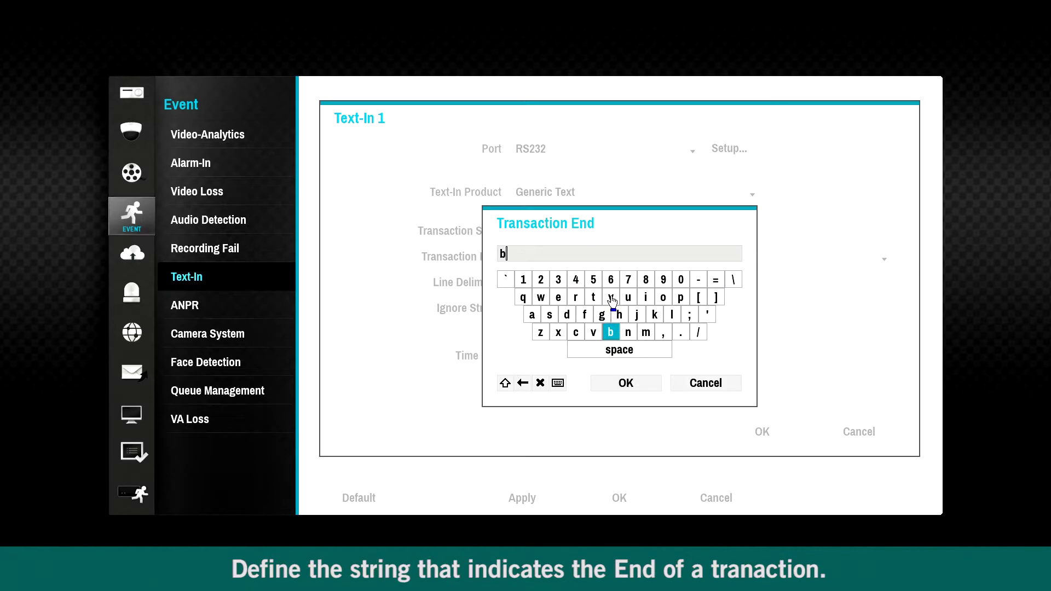
{"action": "left_click", "coordinate": [610, 296]}
{"action": "left_click", "coordinate": [558, 297]}
{"action": "left_click", "coordinate": [626, 383]}
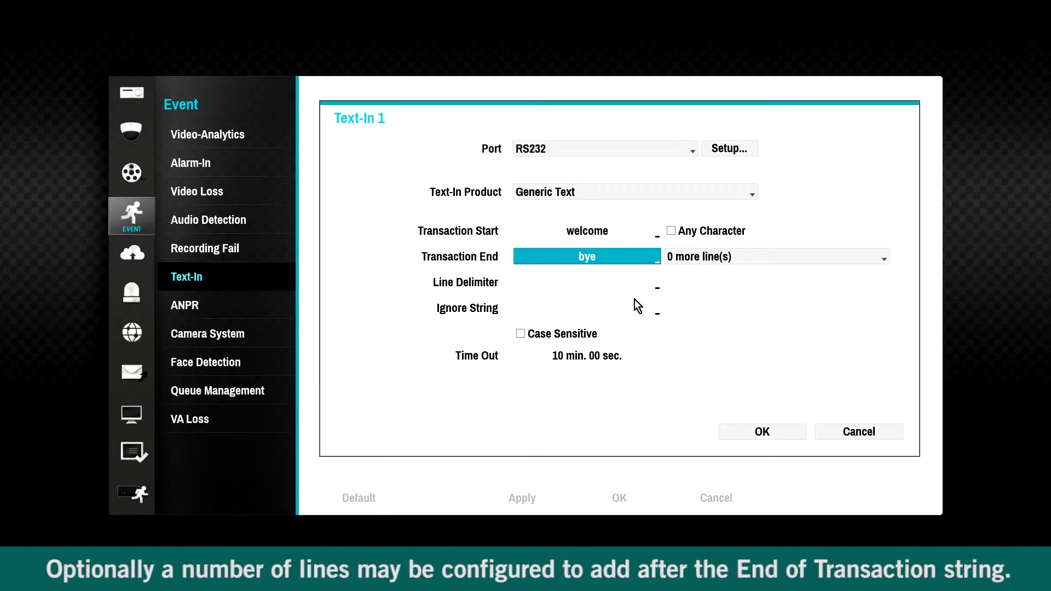
Set the number of lines added after the Transaction End string to 4 more line(s).
{"action": "left_click", "coordinate": [694, 263]}
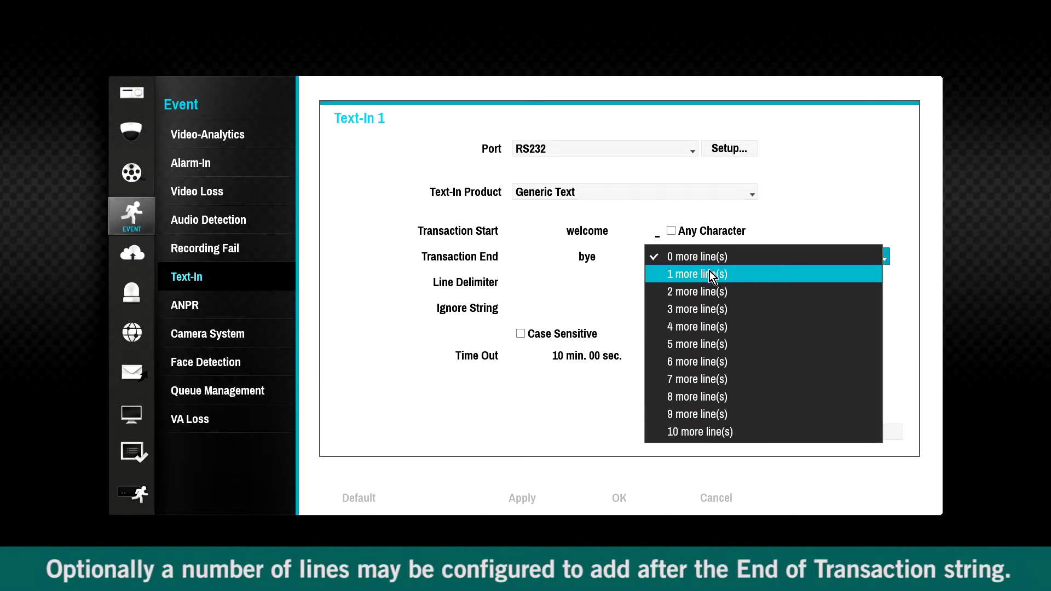
{"action": "left_click", "coordinate": [709, 274]}
{"action": "left_click", "coordinate": [703, 262]}
{"action": "left_click", "coordinate": [702, 275]}
{"action": "left_click", "coordinate": [709, 262]}
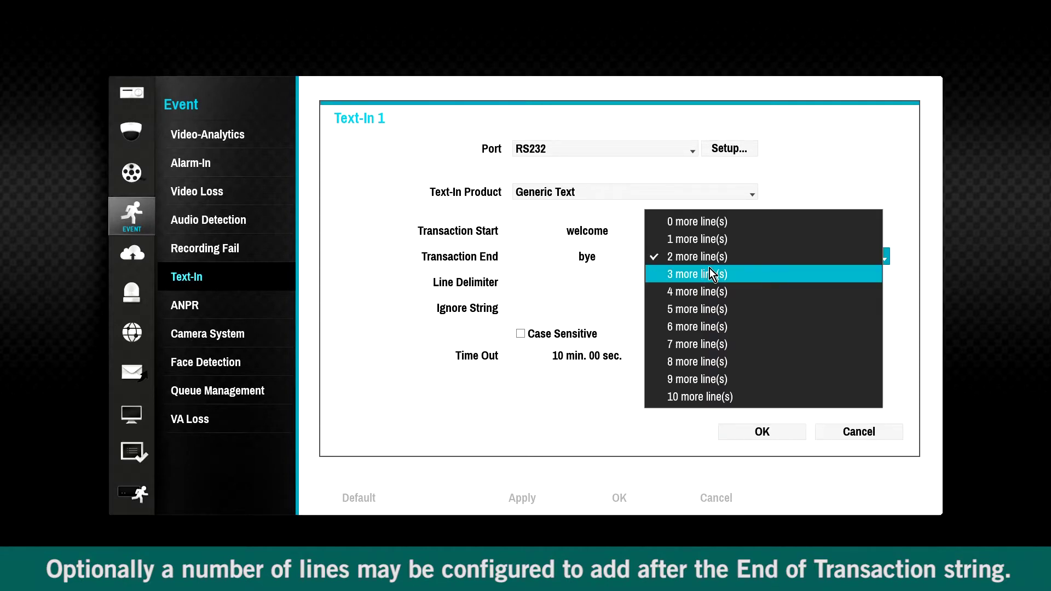
{"action": "left_click", "coordinate": [701, 291]}
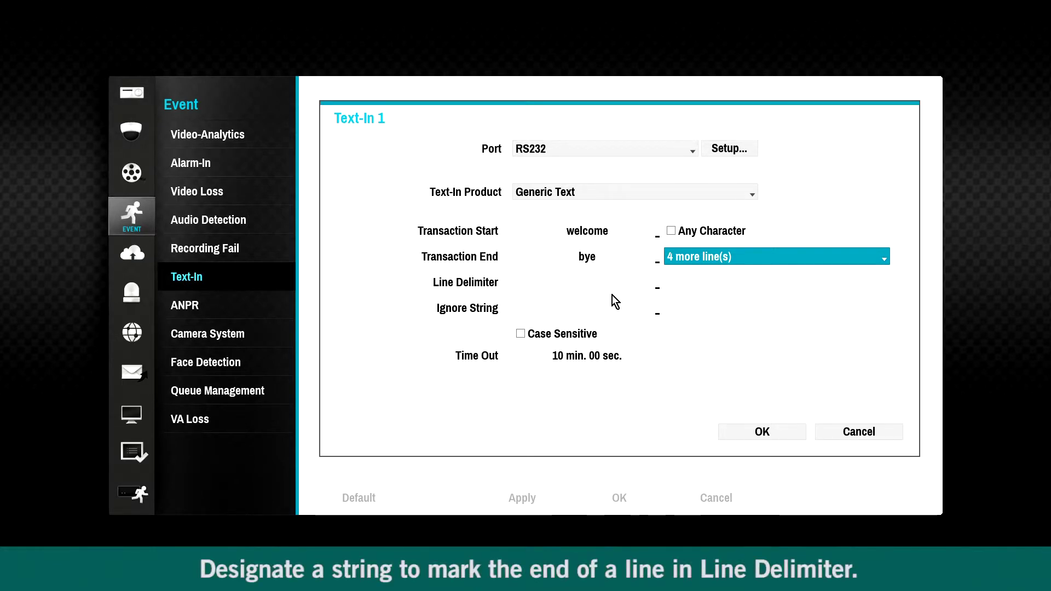
Set the Line Delimiter of Text-In 1 to two backticks (``).
{"action": "left_click", "coordinate": [592, 286]}
{"action": "left_click", "coordinate": [592, 286]}
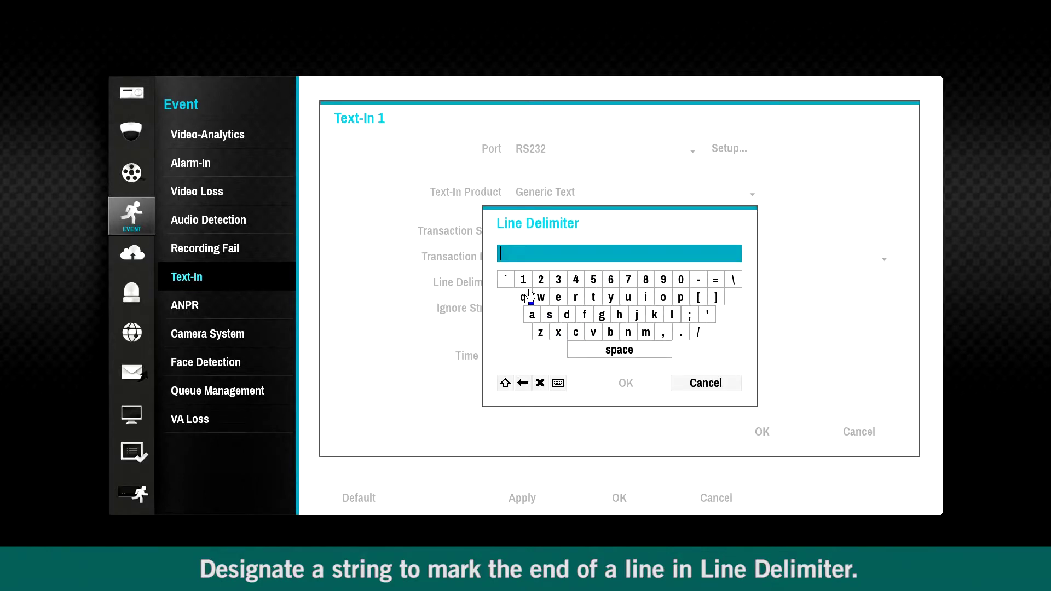
{"action": "left_click", "coordinate": [505, 280]}
{"action": "left_click", "coordinate": [625, 383]}
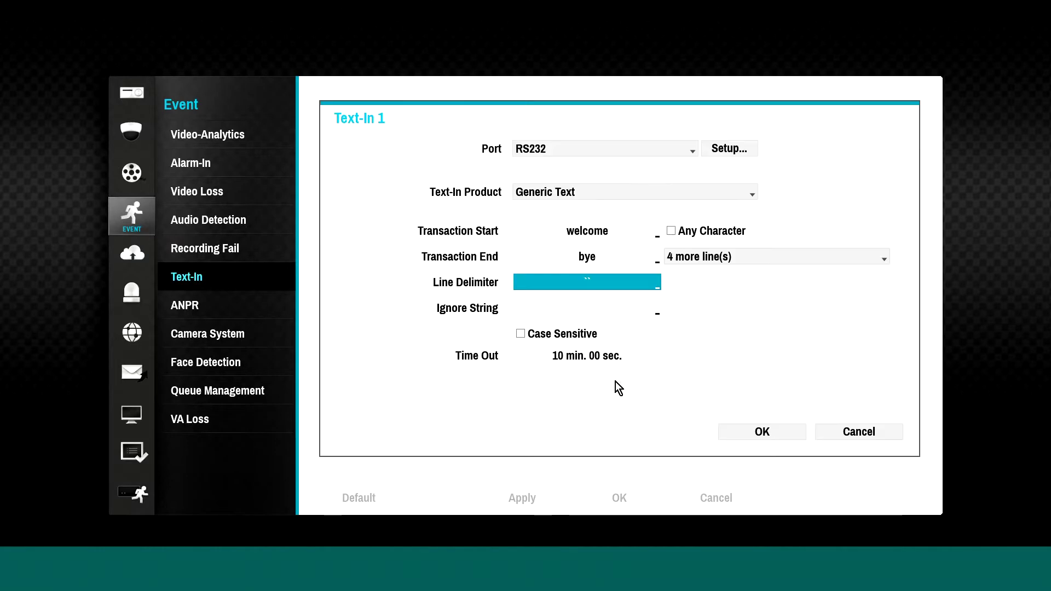
Set the Ignore String to "no" and turn on Case Sensitive for Text-In 1.
{"action": "left_click", "coordinate": [597, 313]}
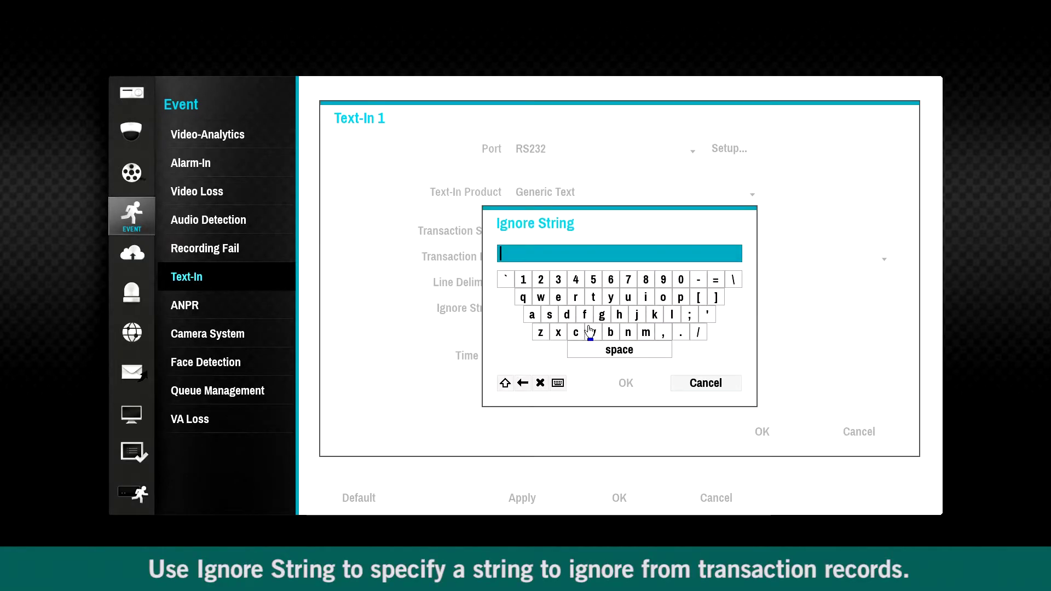
{"action": "left_click", "coordinate": [630, 332]}
{"action": "left_click", "coordinate": [663, 297]}
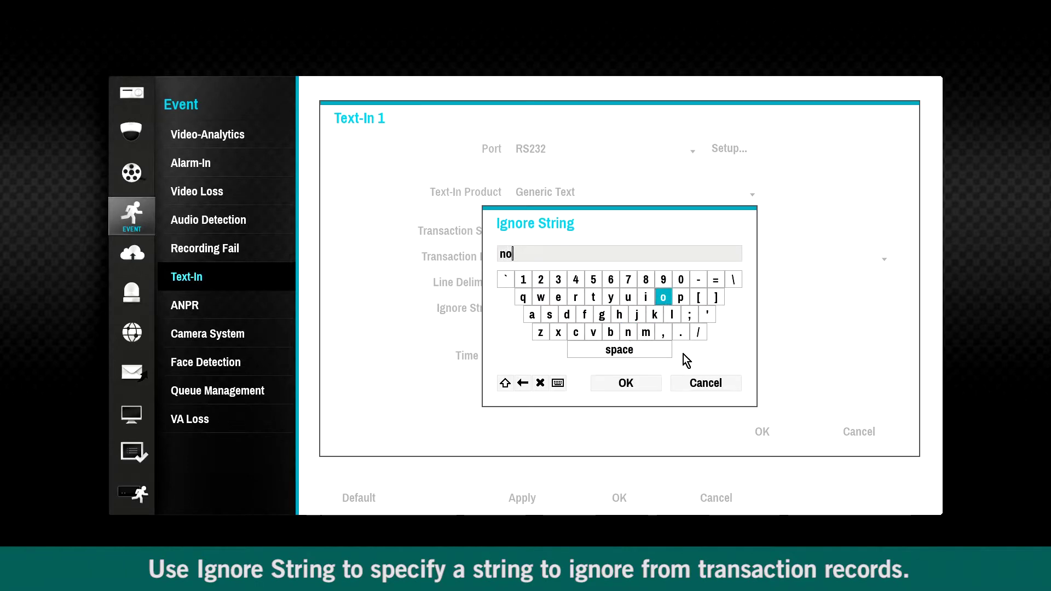
{"action": "left_click", "coordinate": [627, 383]}
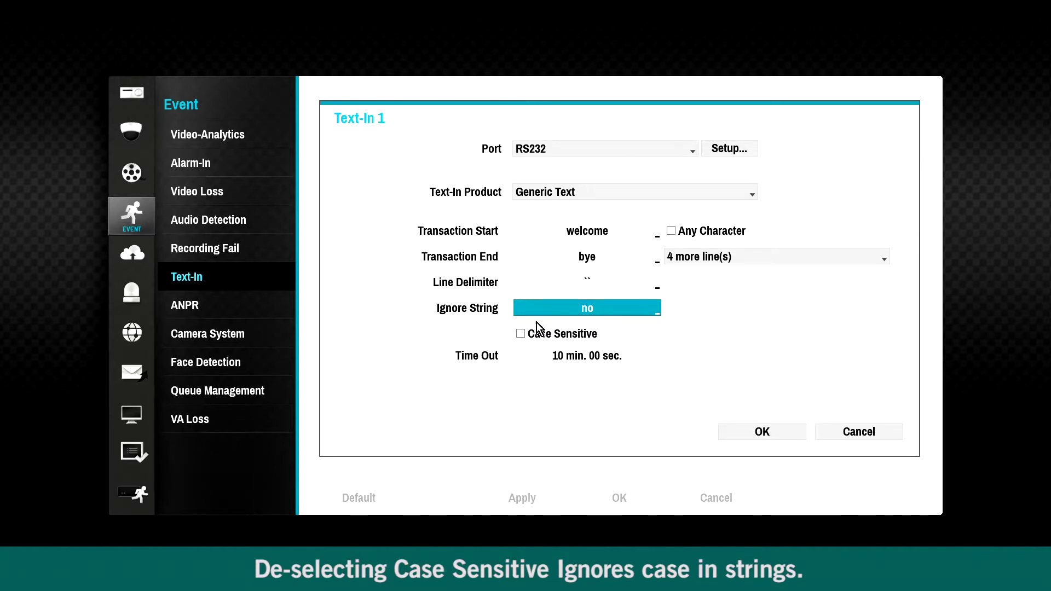
{"action": "left_click", "coordinate": [525, 335]}
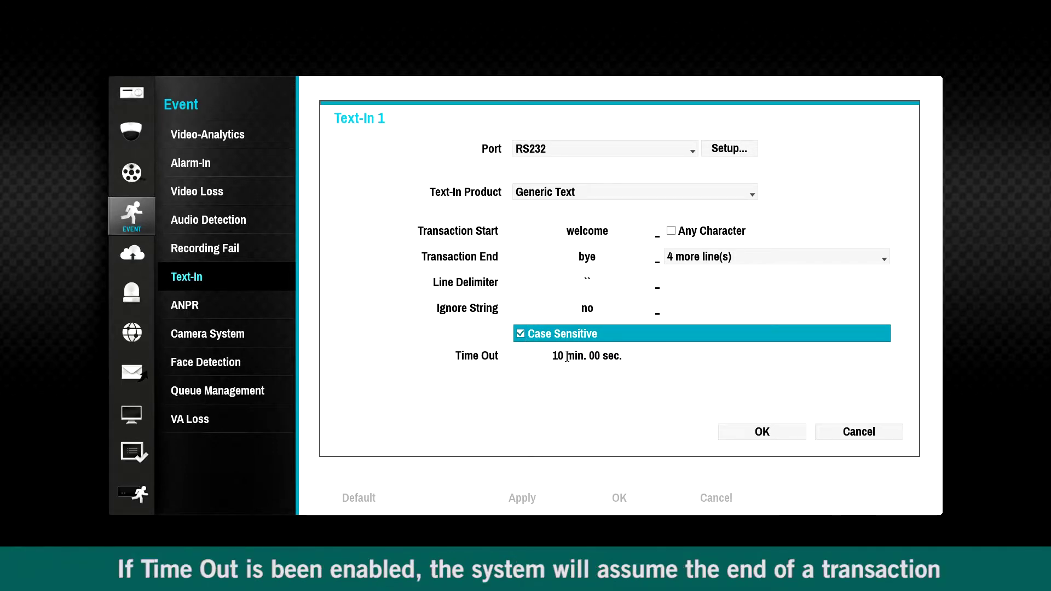
Set the Time Out to 04 min. 00 sec. and save the Text-In 1 setup.
{"action": "left_click", "coordinate": [567, 356]}
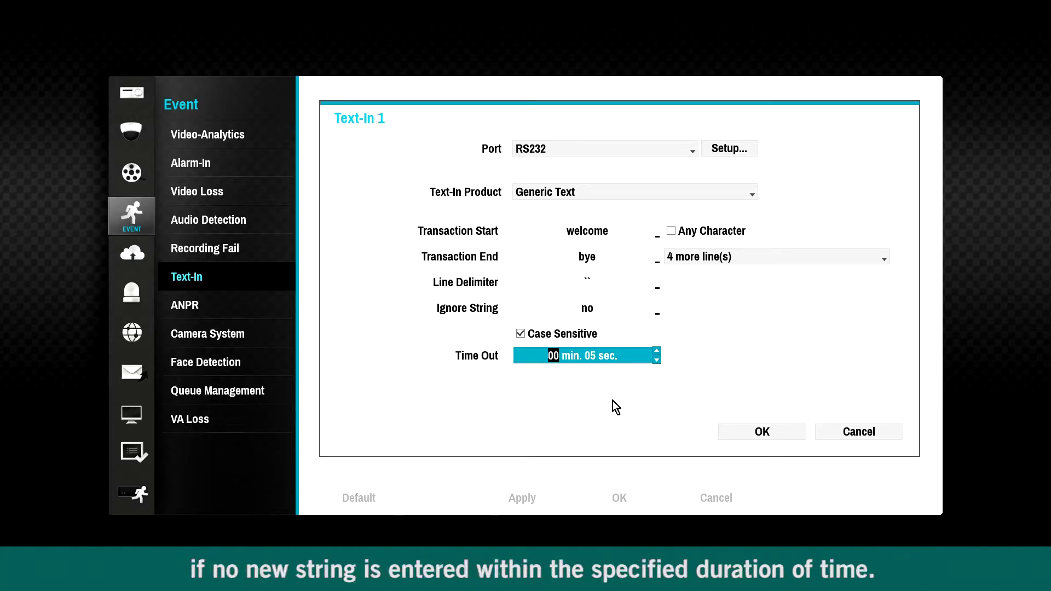
{"action": "left_click", "coordinate": [591, 357]}
{"action": "type", "text": "0"}
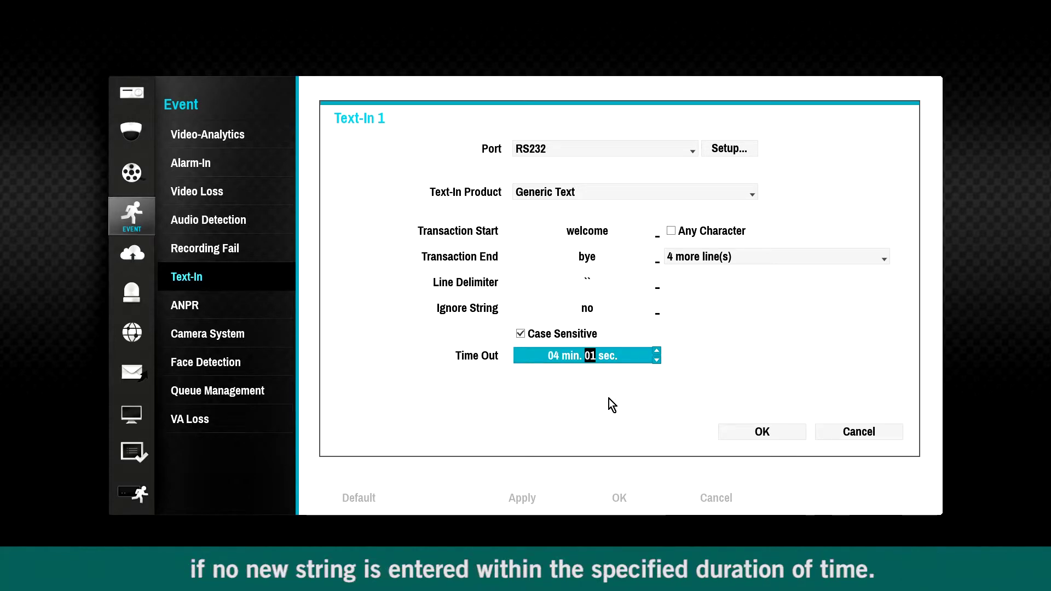
{"action": "key", "text": "Return"}
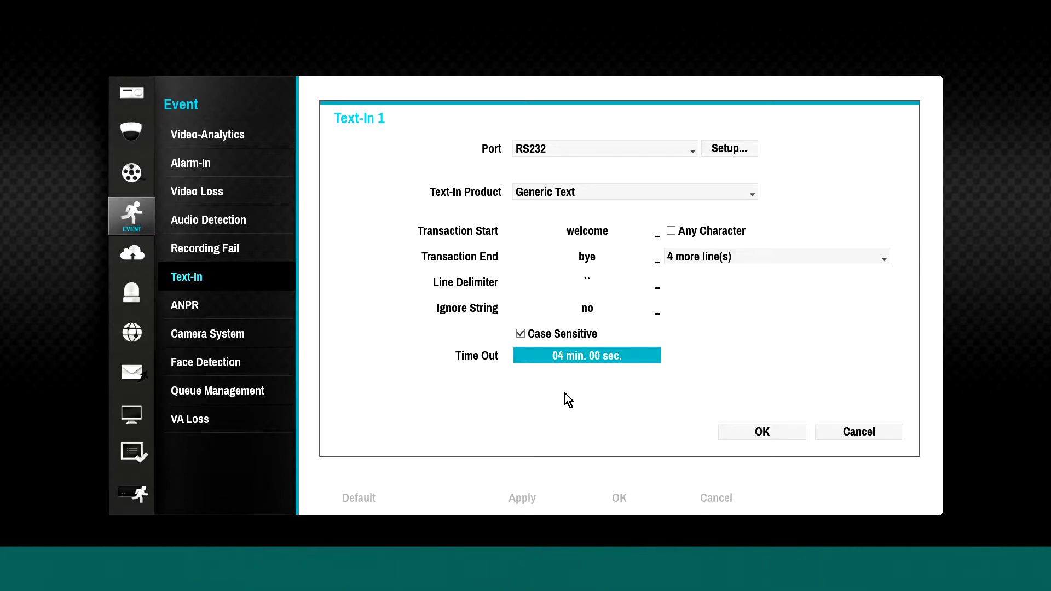
{"action": "left_click", "coordinate": [822, 432]}
Change the title of the first Text-In device to "Text-In 1-training".
{"action": "left_click", "coordinate": [656, 131]}
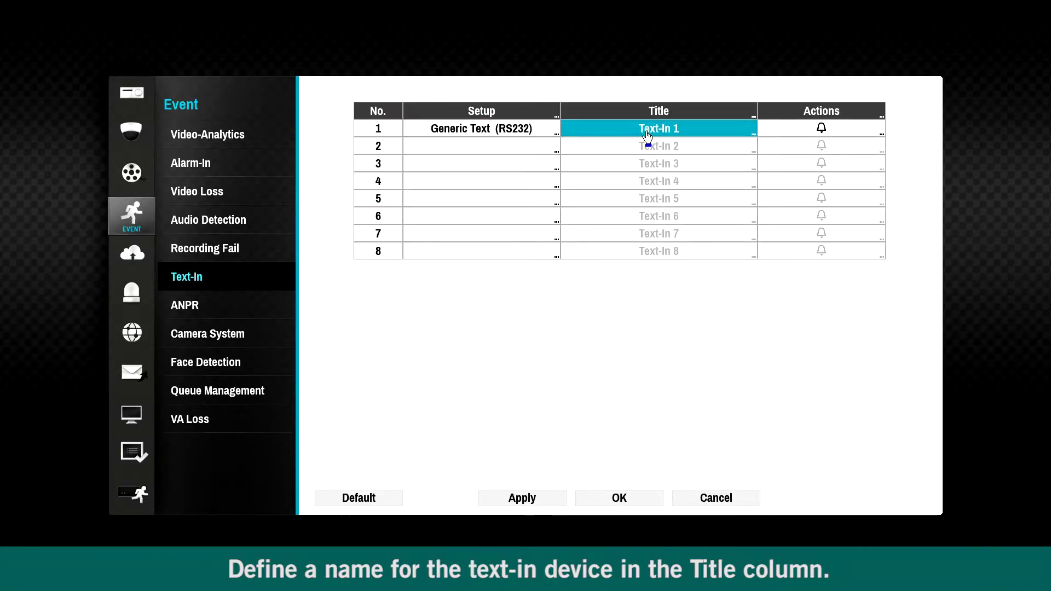
{"action": "left_click", "coordinate": [697, 253]}
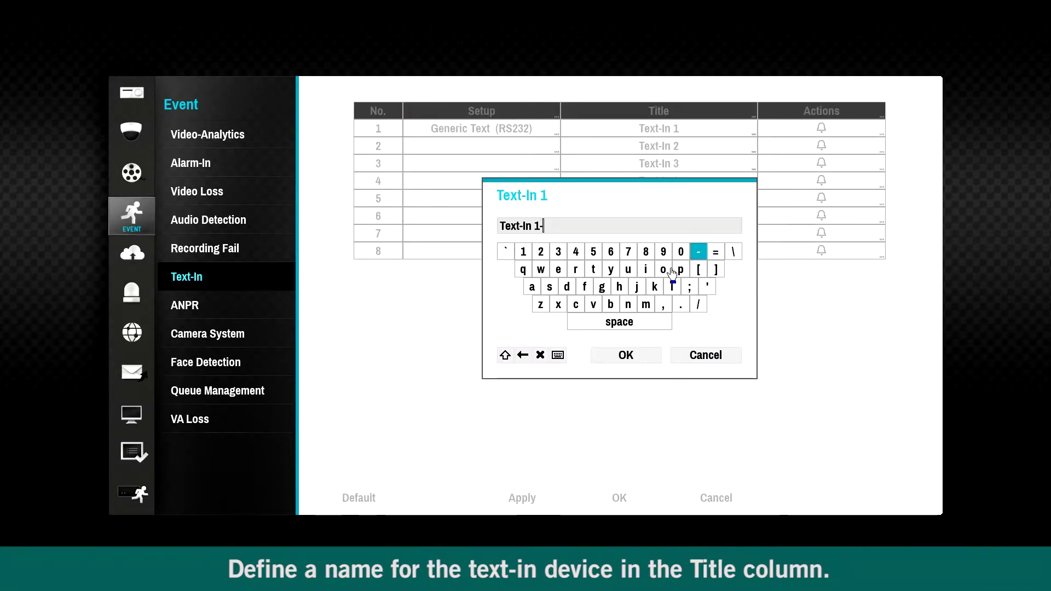
{"action": "left_click", "coordinate": [593, 269]}
{"action": "left_click", "coordinate": [575, 268]}
{"action": "left_click", "coordinate": [532, 286]}
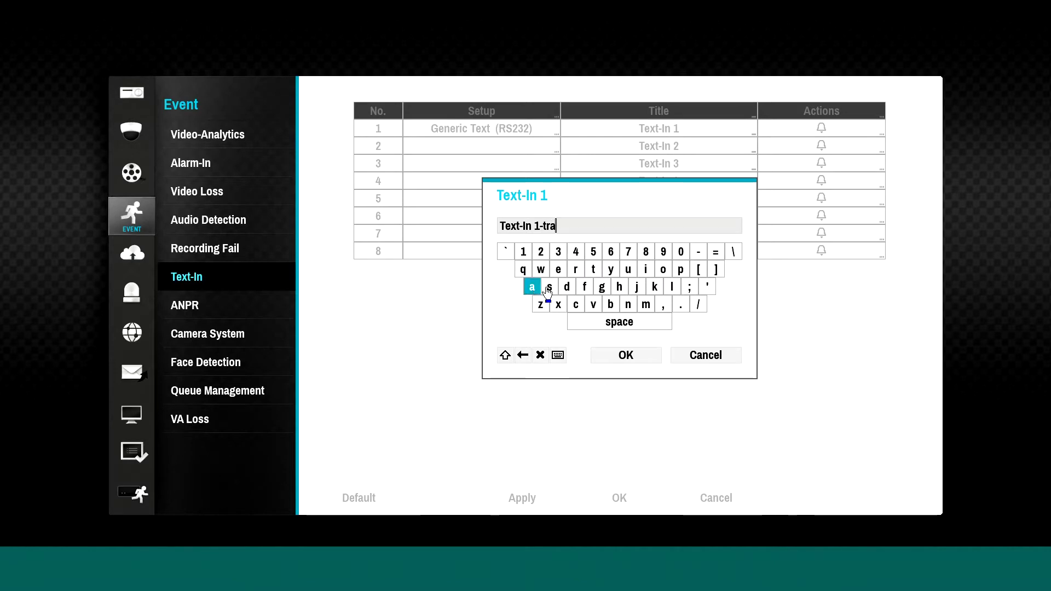
{"action": "left_click", "coordinate": [645, 269]}
{"action": "left_click", "coordinate": [627, 304]}
{"action": "left_click", "coordinate": [644, 273]}
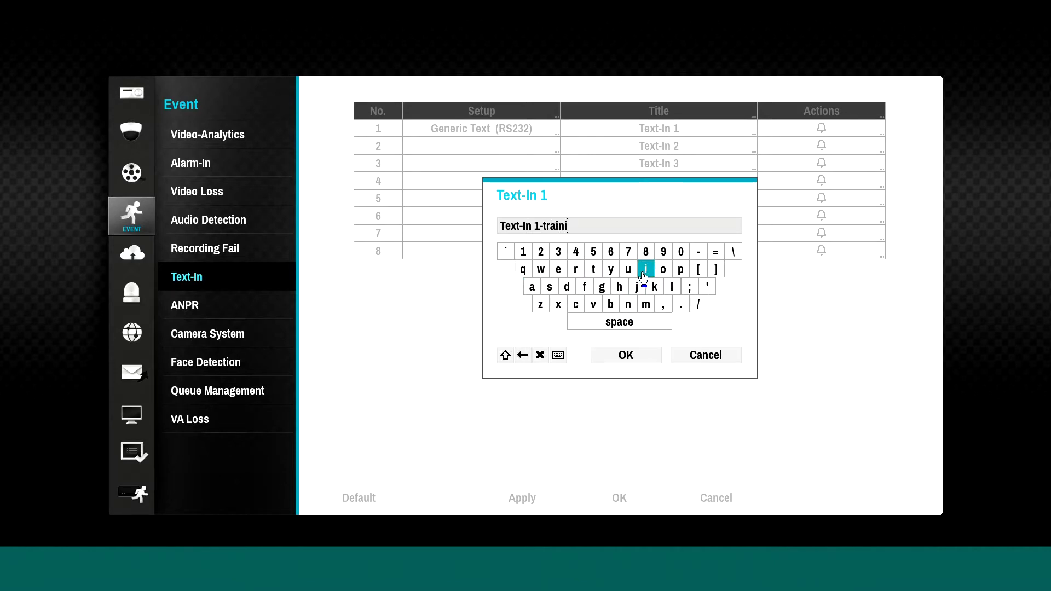
{"action": "left_click", "coordinate": [628, 304]}
{"action": "left_click", "coordinate": [601, 286]}
{"action": "left_click", "coordinate": [625, 356]}
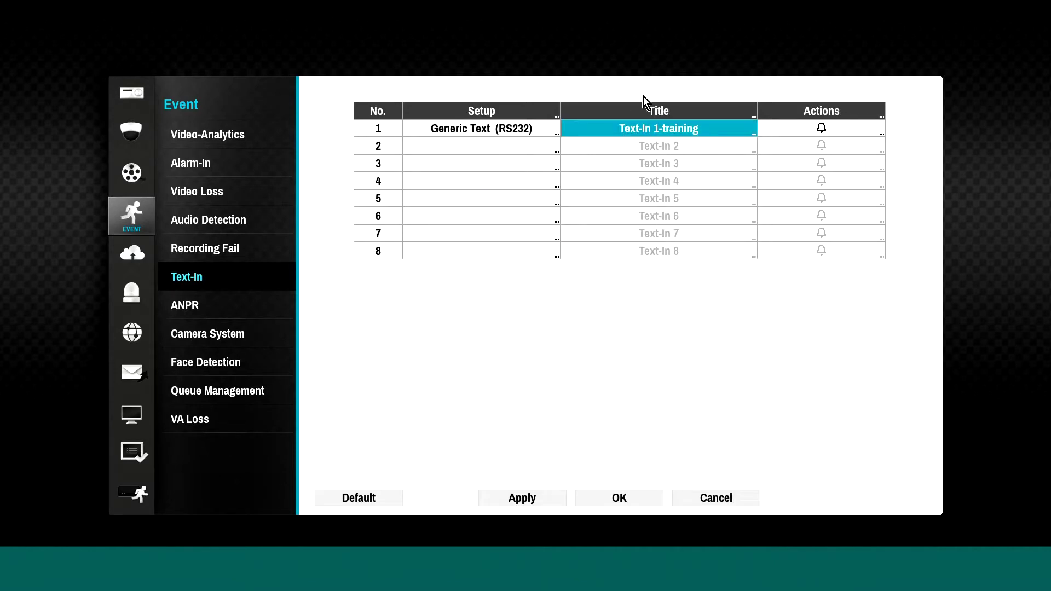
Open the ANPR event settings and look at the port choice in the setup of ANPR 1.
{"action": "left_click", "coordinate": [195, 306]}
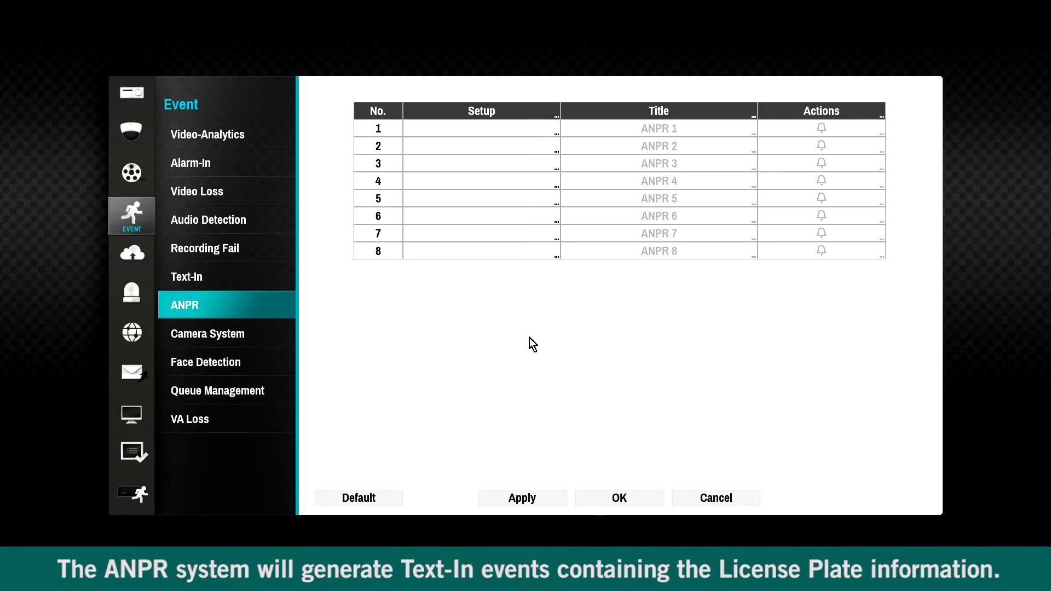
{"action": "left_click", "coordinate": [505, 127]}
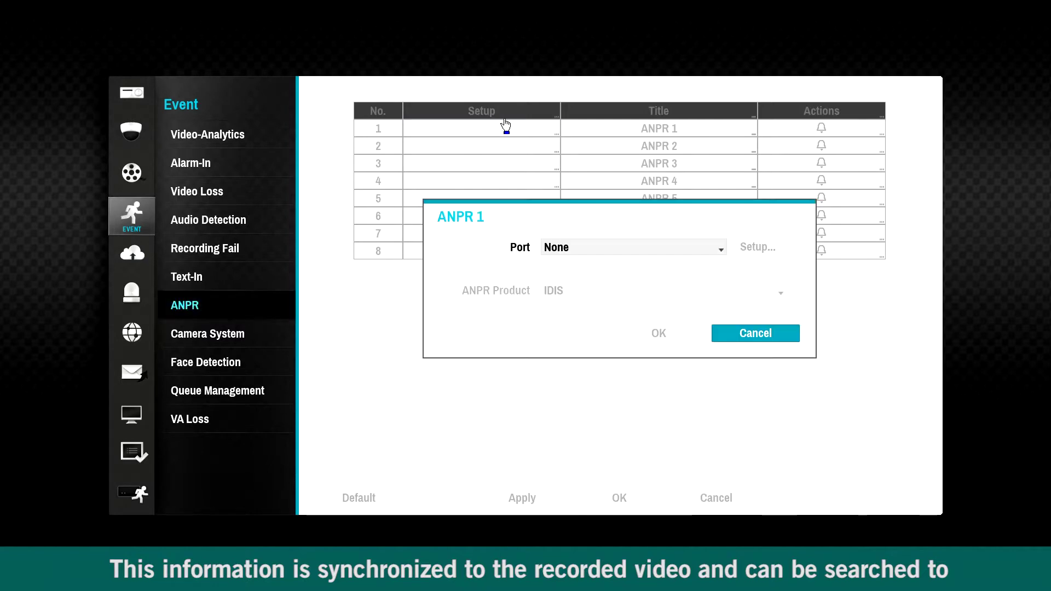
{"action": "left_click", "coordinate": [624, 246]}
{"action": "left_click", "coordinate": [649, 302]}
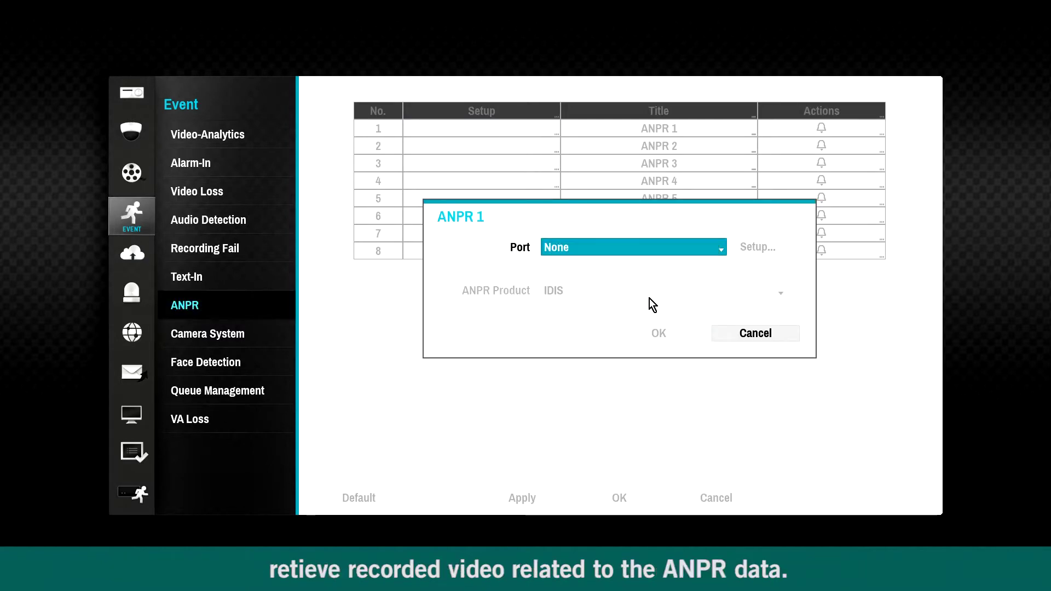
{"action": "left_click", "coordinate": [753, 335]}
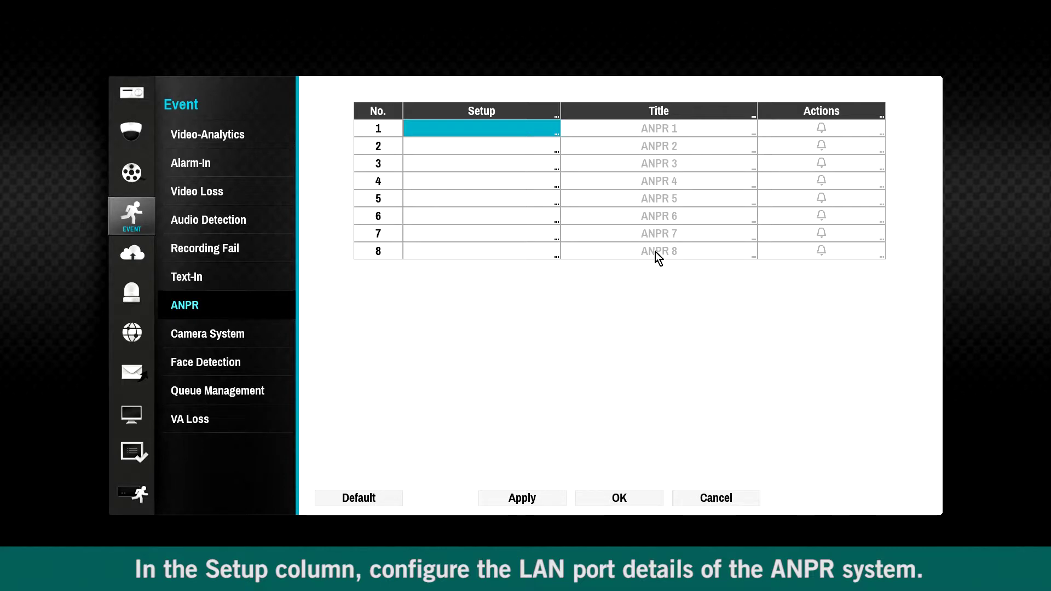
Set ANPR 1 to the LAN port with IDIS as the ANPR product, and view its title editor.
{"action": "left_click", "coordinate": [522, 131]}
{"action": "left_click", "coordinate": [564, 244]}
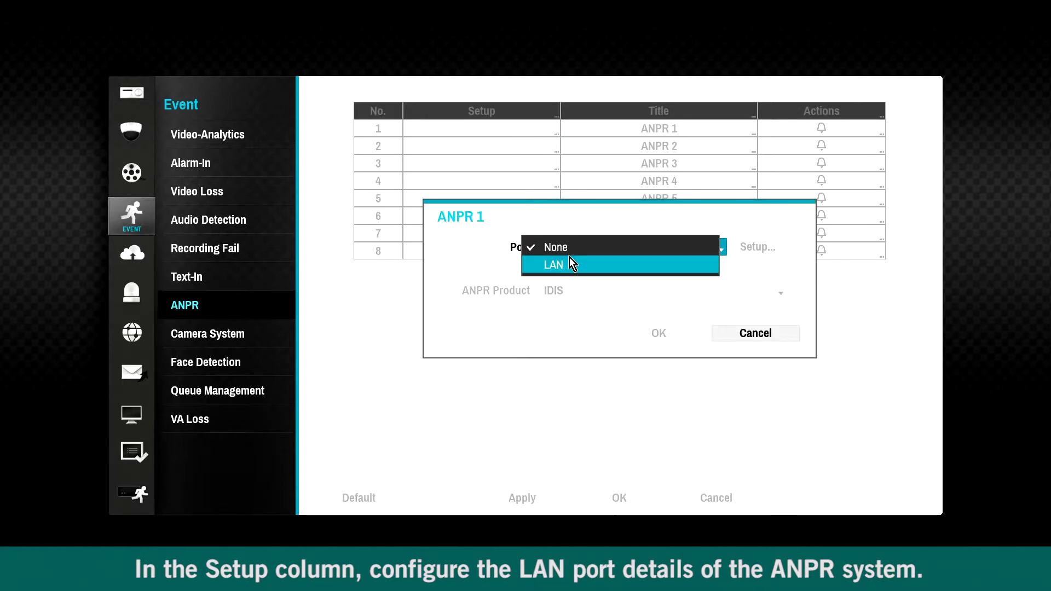
{"action": "left_click", "coordinate": [569, 262]}
{"action": "left_click", "coordinate": [758, 257]}
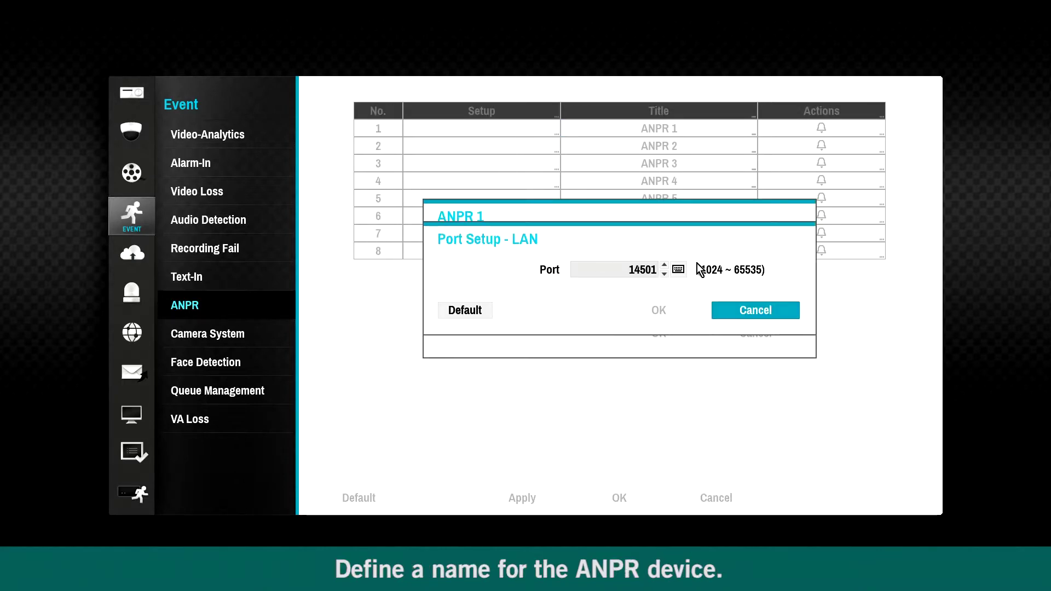
{"action": "left_click", "coordinate": [755, 309]}
{"action": "left_click", "coordinate": [582, 295]}
{"action": "left_click", "coordinate": [582, 297]}
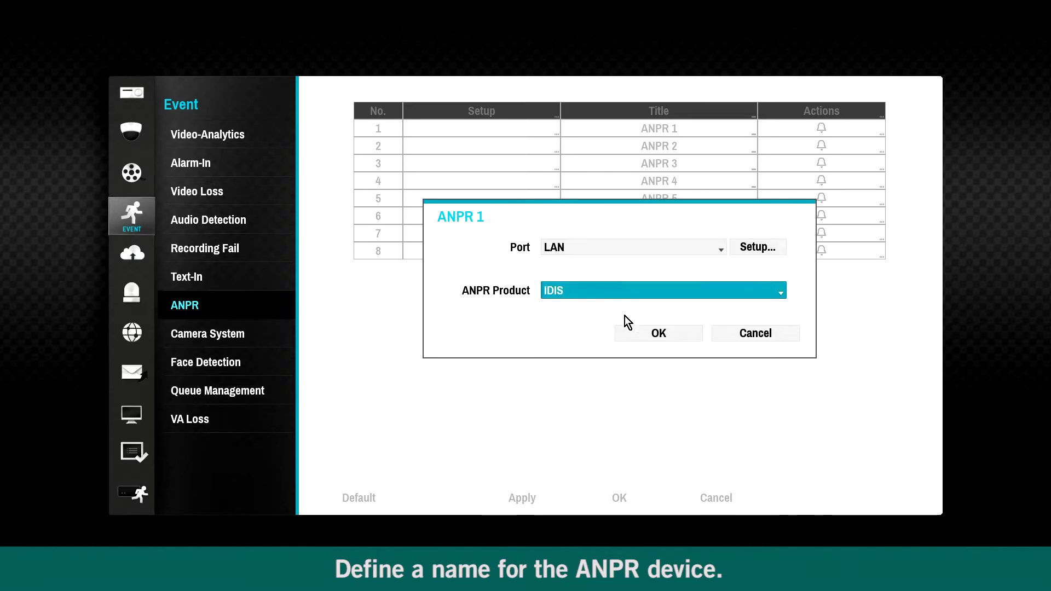
{"action": "left_click", "coordinate": [651, 333]}
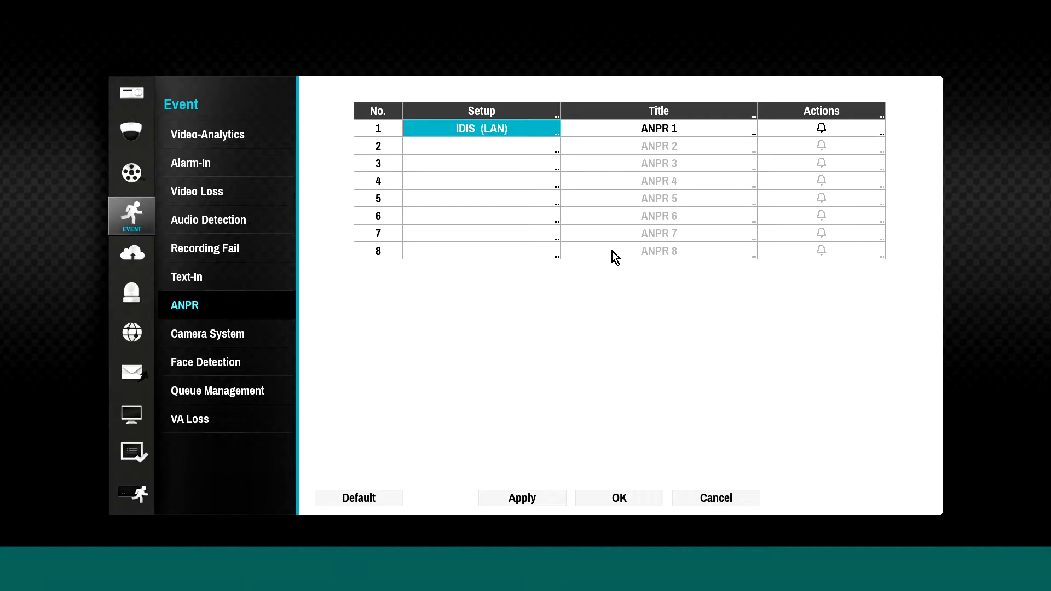
{"action": "left_click", "coordinate": [657, 129]}
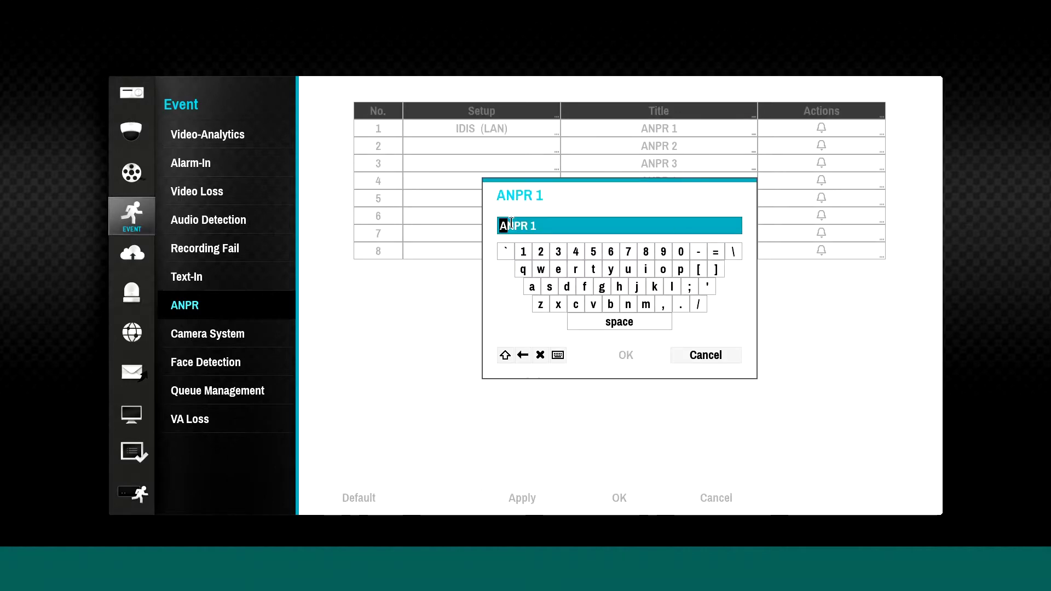
{"action": "left_click", "coordinate": [700, 356]}
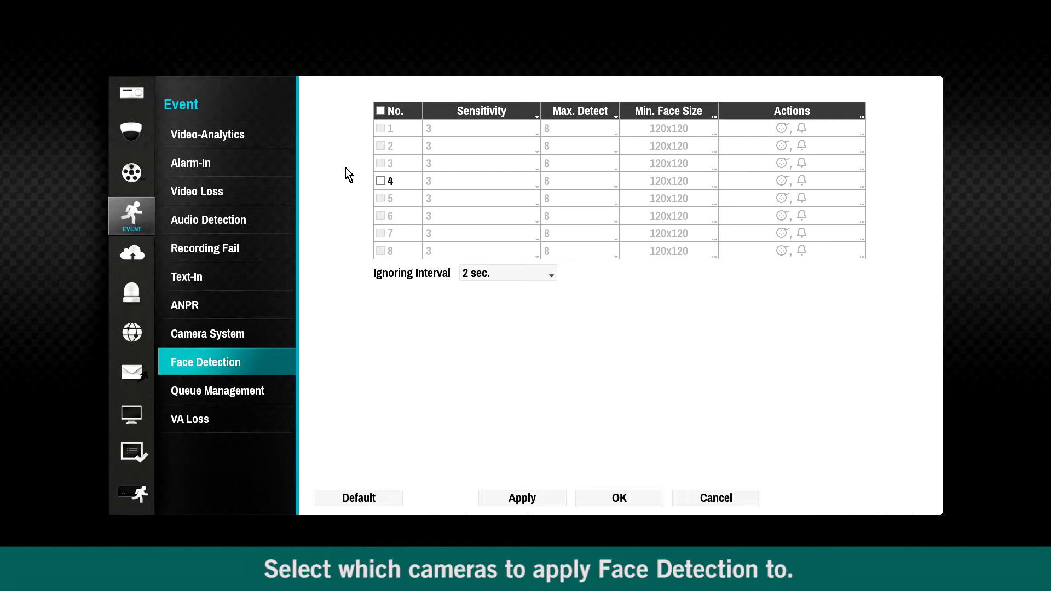
Enable Face Detection for camera 4.
{"action": "left_click", "coordinate": [381, 184]}
{"action": "left_click", "coordinate": [383, 184]}
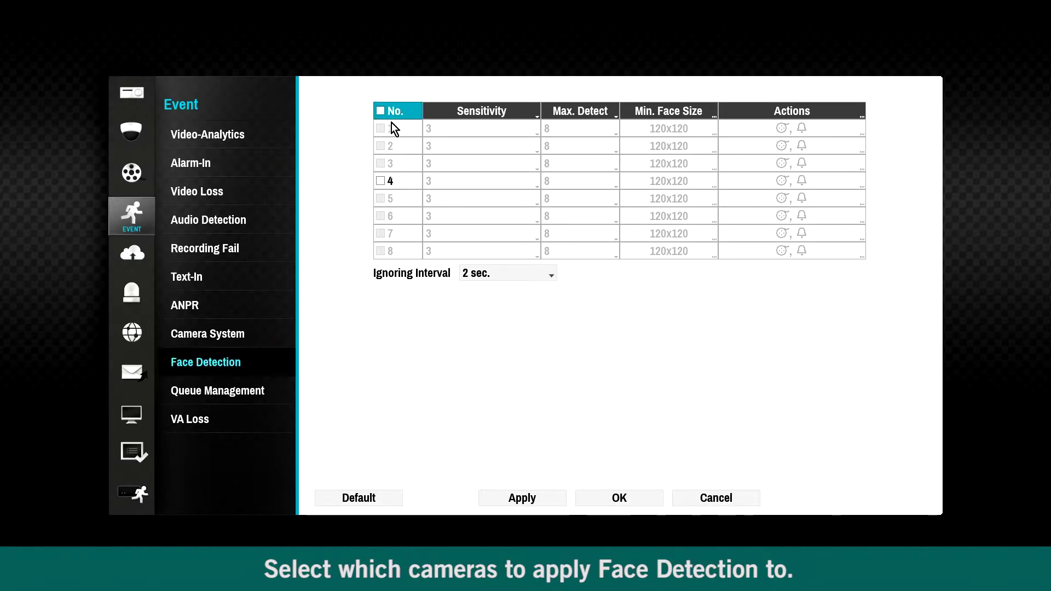
{"action": "left_click", "coordinate": [386, 182]}
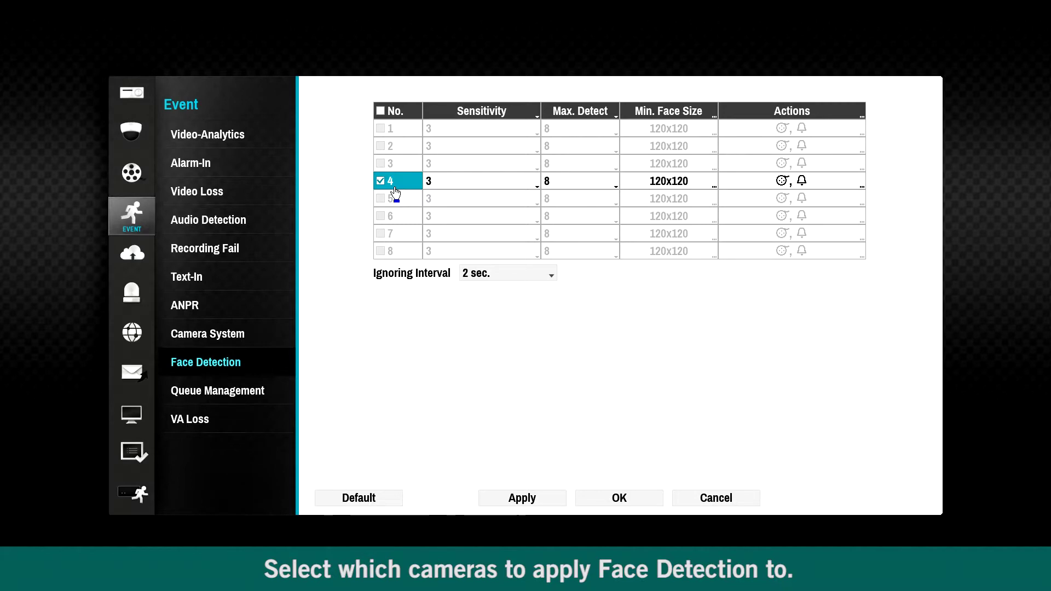
Look through the Sensitivity and Max. Detect options for camera 4 in Face Detection.
{"action": "left_click", "coordinate": [459, 181]}
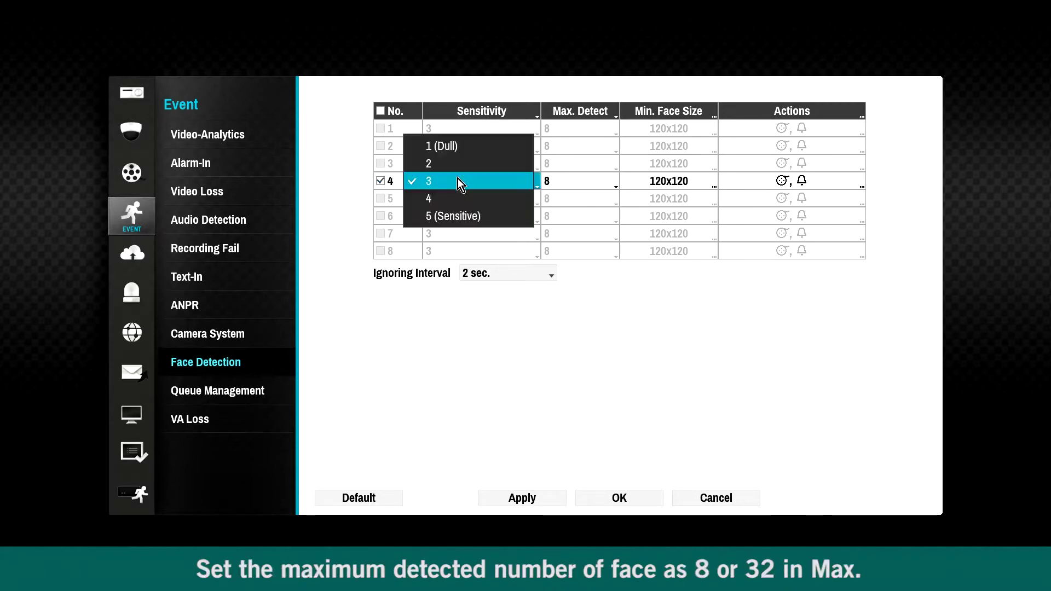
{"action": "left_click", "coordinate": [624, 304]}
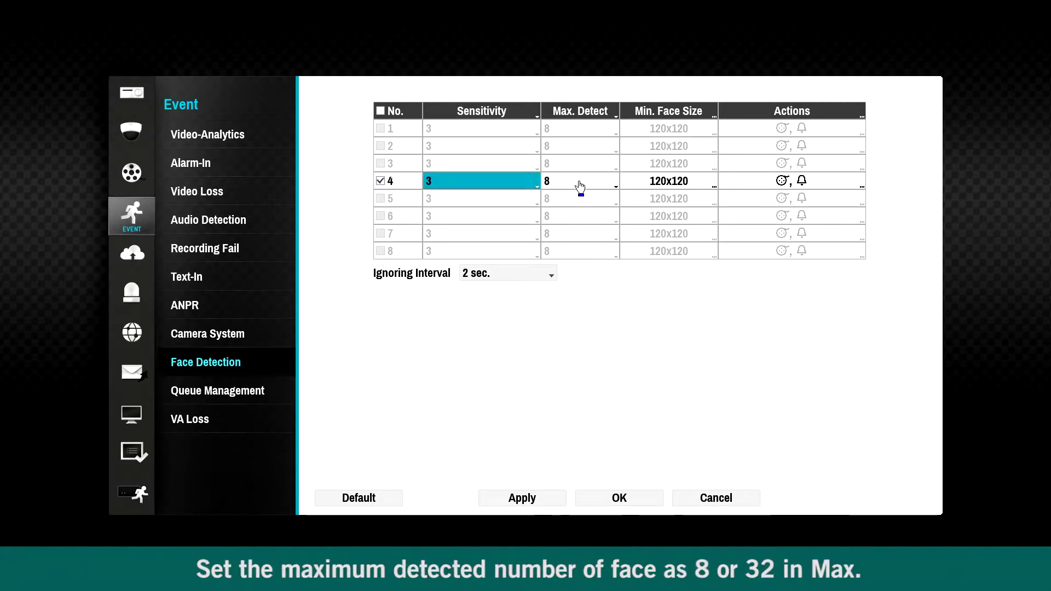
{"action": "left_click", "coordinate": [580, 182]}
{"action": "left_click", "coordinate": [572, 199]}
{"action": "left_click", "coordinate": [582, 182]}
{"action": "left_click", "coordinate": [576, 167]}
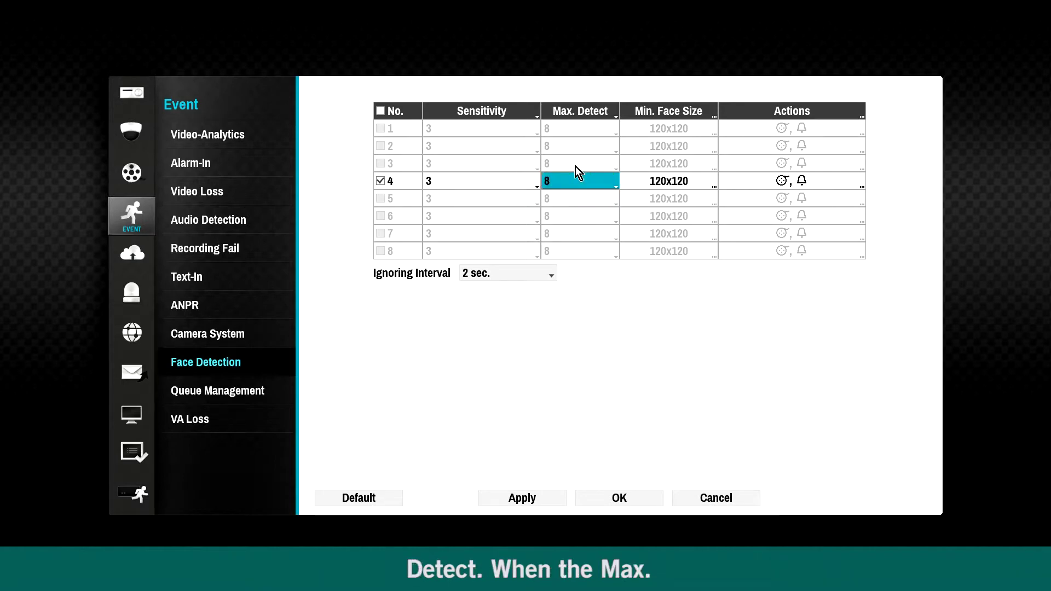
{"action": "left_click", "coordinate": [575, 184]}
{"action": "left_click", "coordinate": [571, 201]}
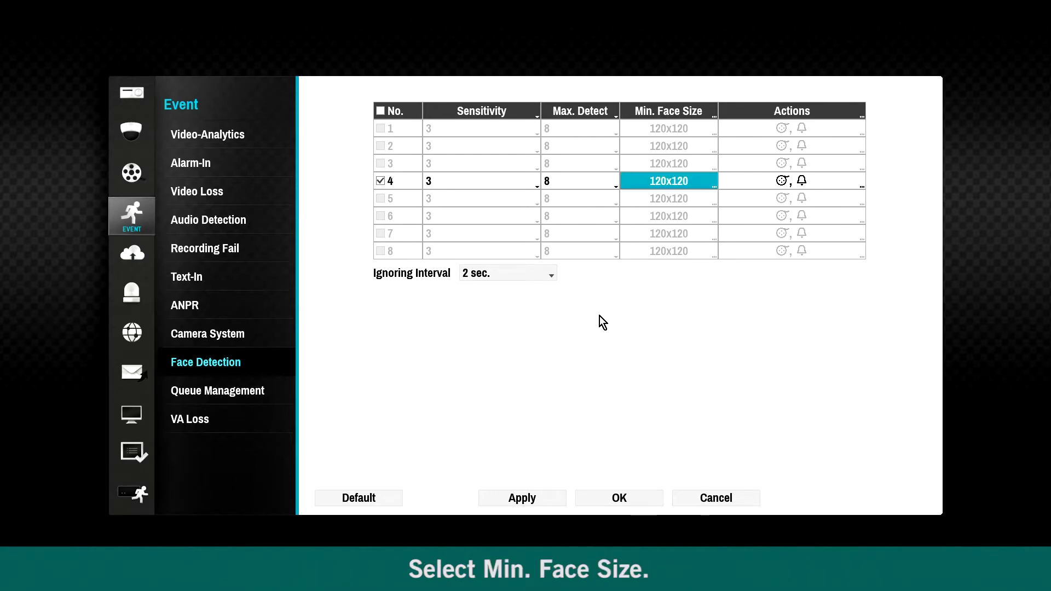
Set the Min. Face Size of camera 4 to 240x240, trying the smaller sizes in the preview first.
{"action": "left_click", "coordinate": [681, 186]}
{"action": "left_click", "coordinate": [561, 392]}
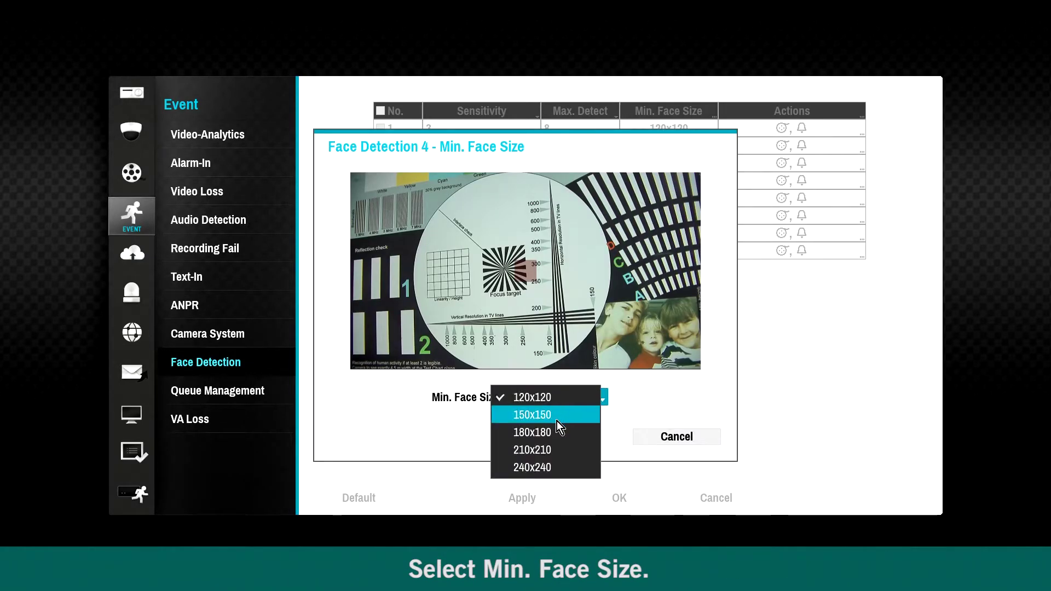
{"action": "left_click", "coordinate": [556, 416]}
{"action": "left_click", "coordinate": [574, 396]}
{"action": "left_click", "coordinate": [564, 414]}
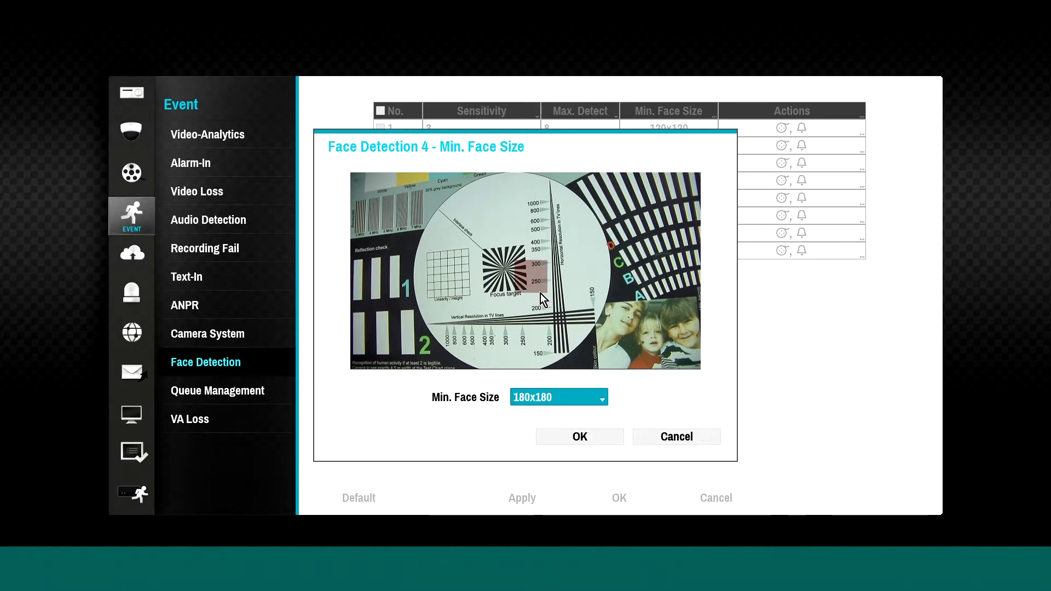
{"action": "left_click", "coordinate": [540, 396]}
{"action": "left_click", "coordinate": [537, 415]}
{"action": "left_click", "coordinate": [554, 397]}
{"action": "left_click", "coordinate": [547, 415]}
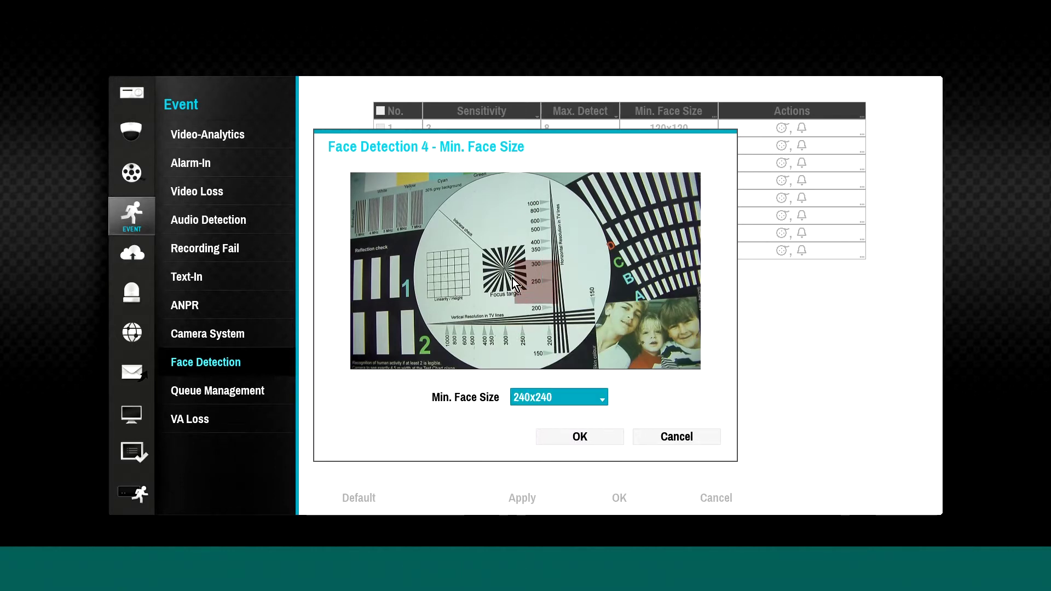
{"action": "left_click", "coordinate": [589, 435]}
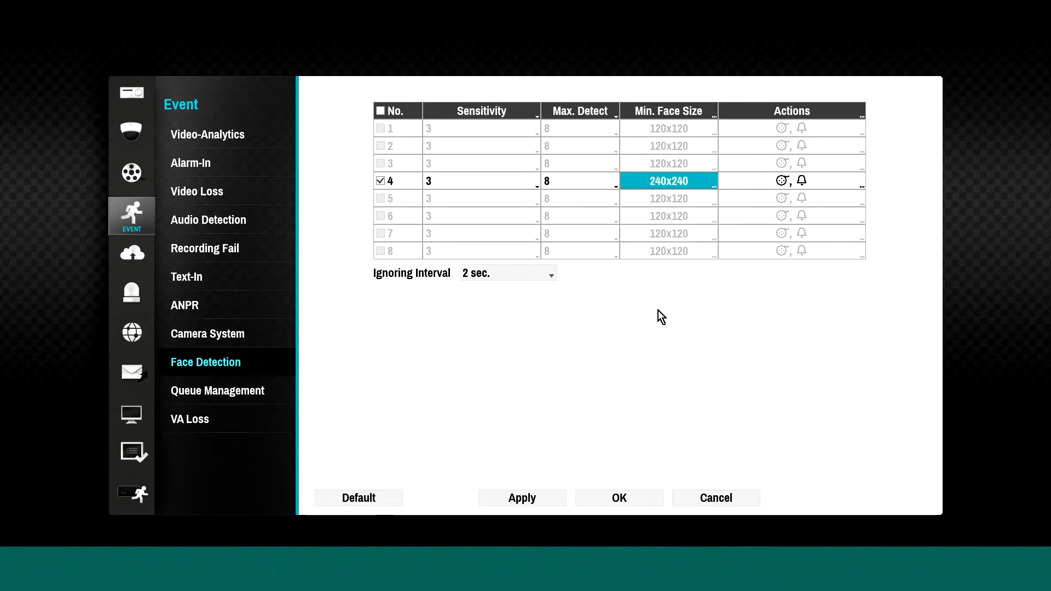
View the Queue Management events, then check the VA Box registrations and the analytic type assigned to each box.
{"action": "key", "text": "Down"}
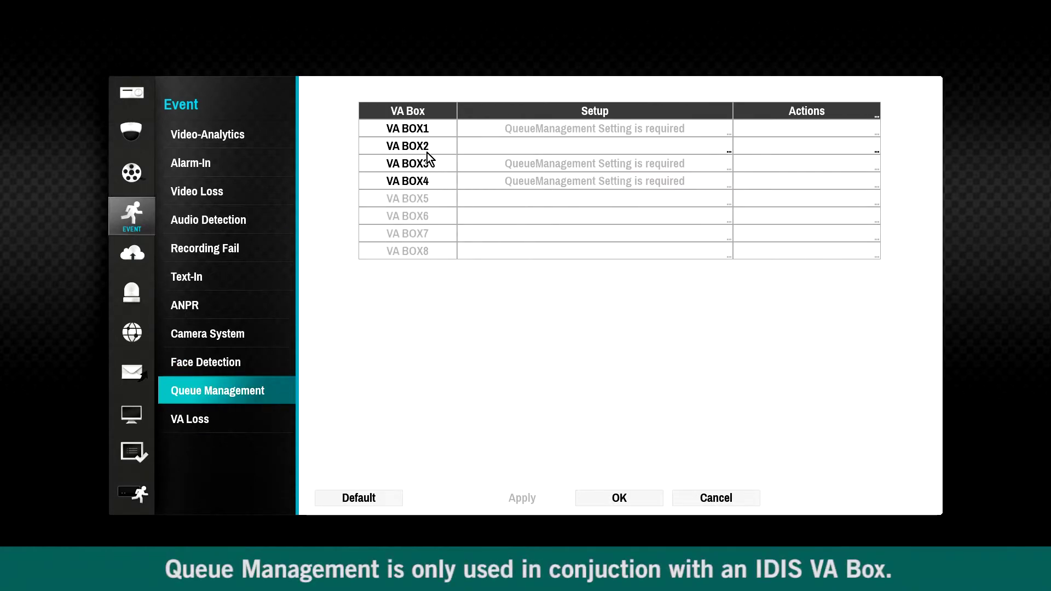
{"action": "left_click", "coordinate": [133, 494]}
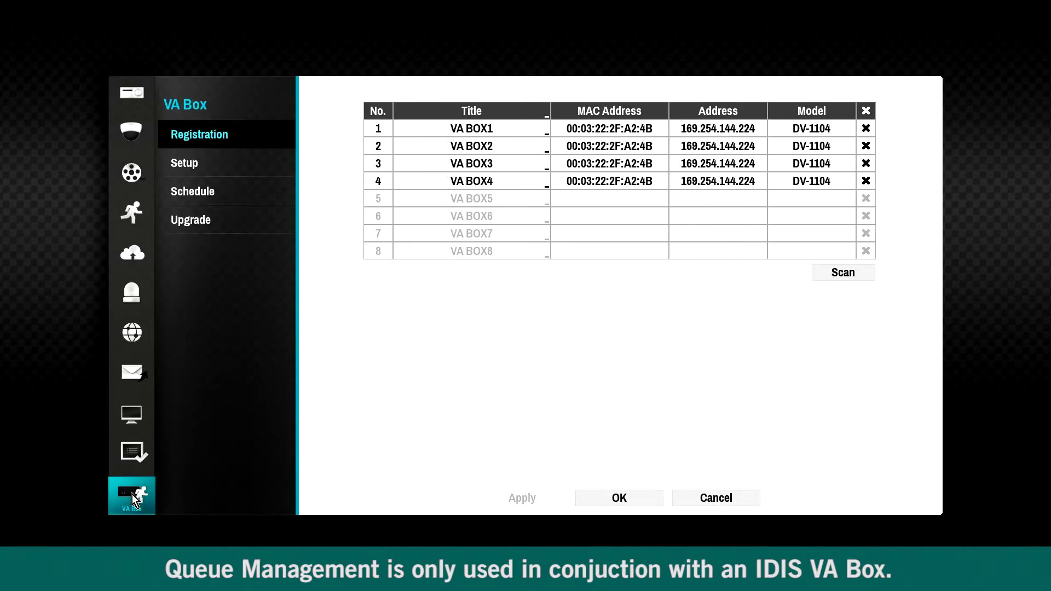
{"action": "left_click", "coordinate": [186, 167]}
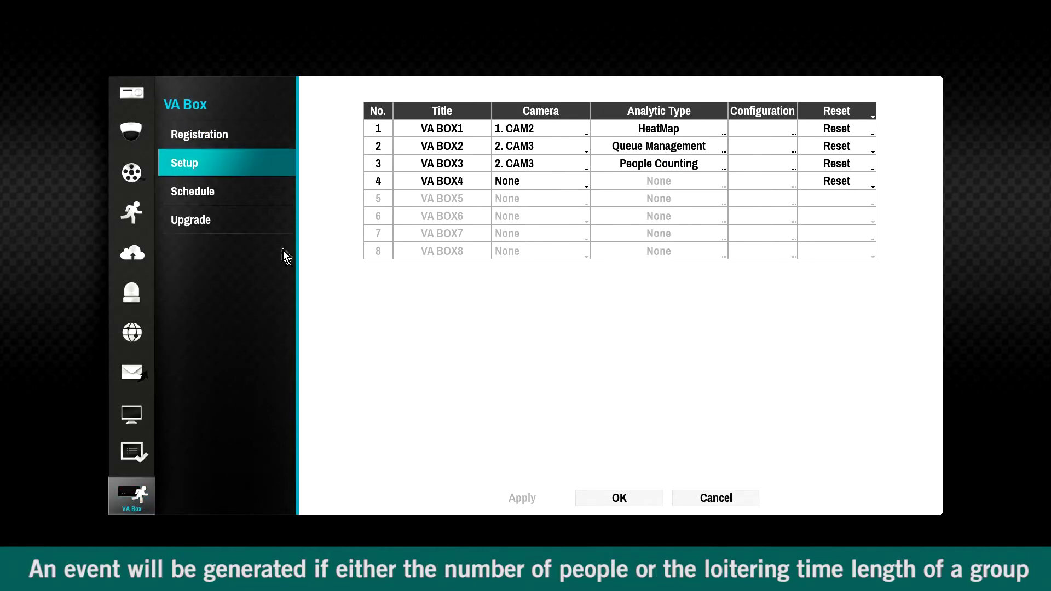
In the Queue Management events, enable a people limit of 5 and a time limit of 00:00:06 for VA BOX2.
{"action": "left_click", "coordinate": [137, 212]}
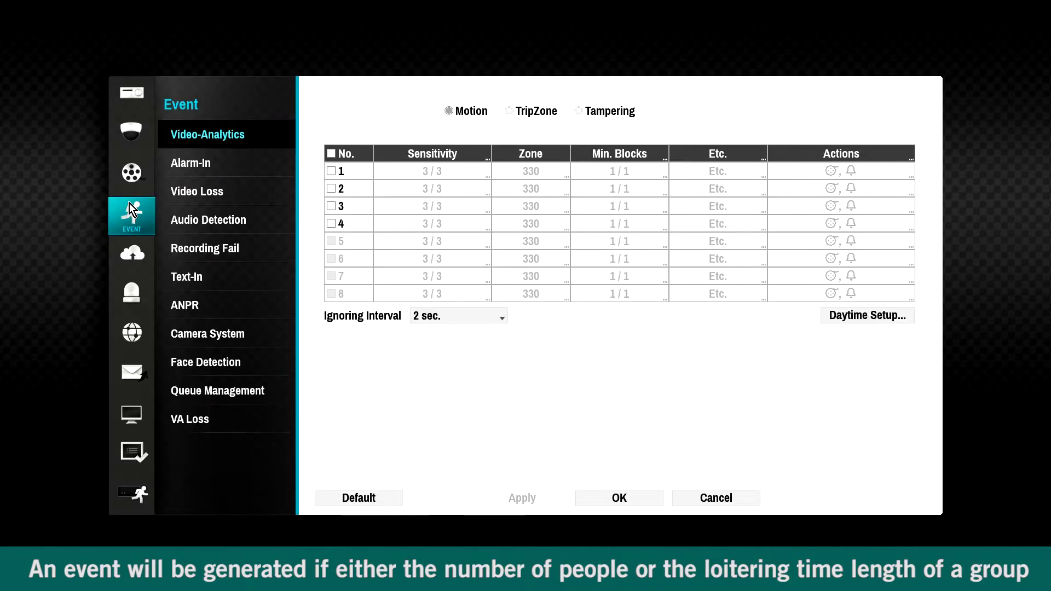
{"action": "left_click", "coordinate": [211, 391]}
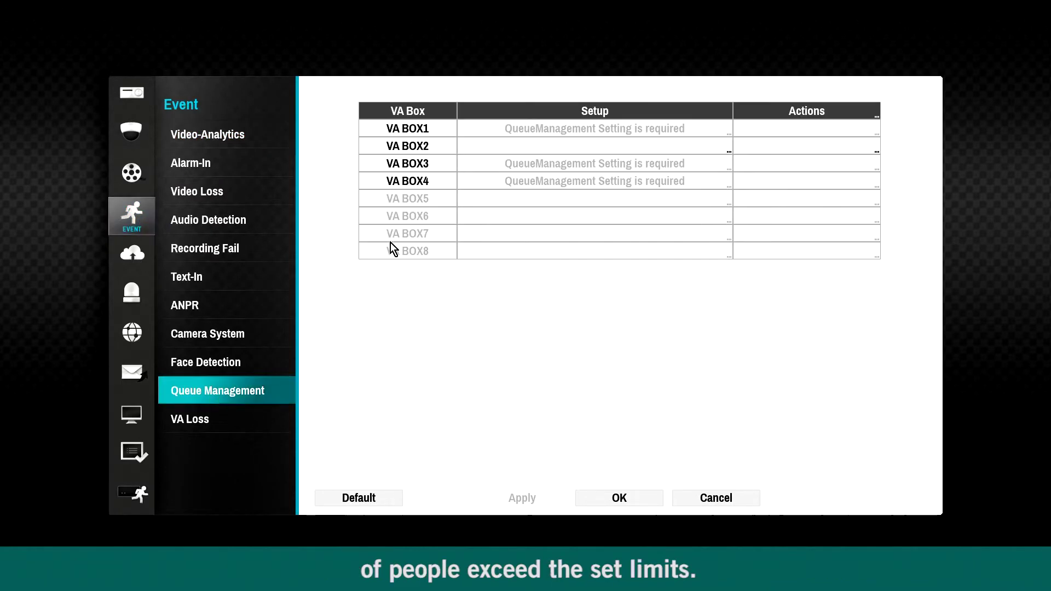
{"action": "left_click", "coordinate": [569, 146]}
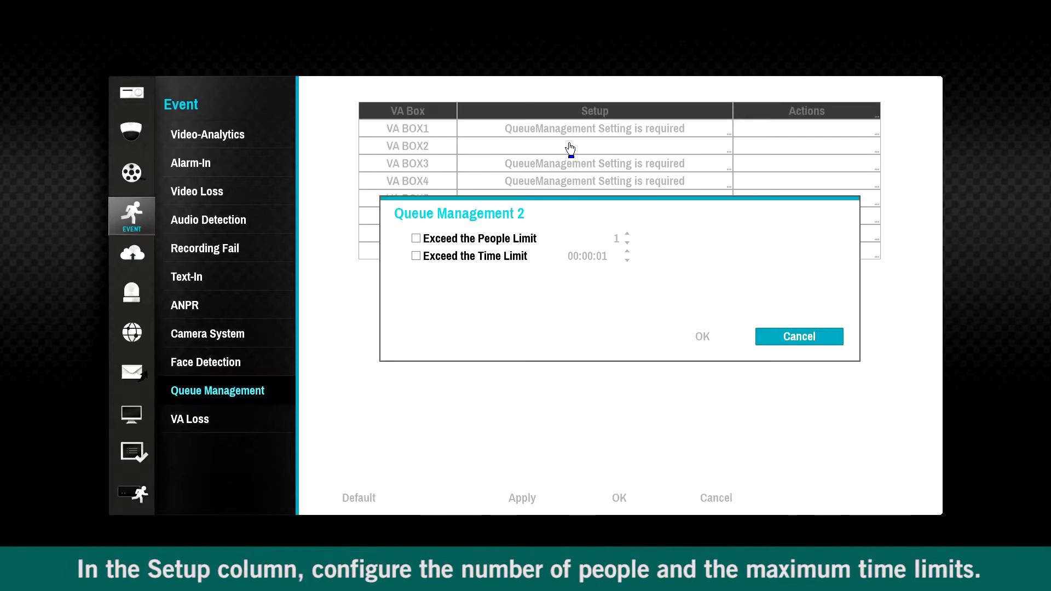
{"action": "left_click", "coordinate": [424, 238]}
{"action": "left_click", "coordinate": [456, 258]}
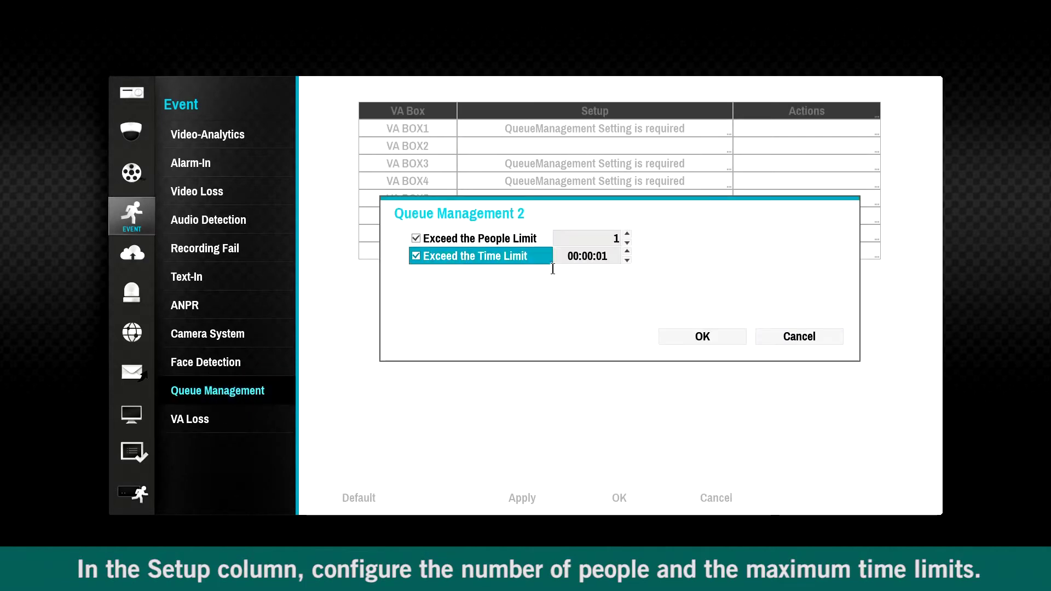
{"action": "left_click", "coordinate": [603, 257]}
{"action": "type", "text": "06"}
{"action": "key", "text": "shift+Tab"}
{"action": "type", "text": "8"}
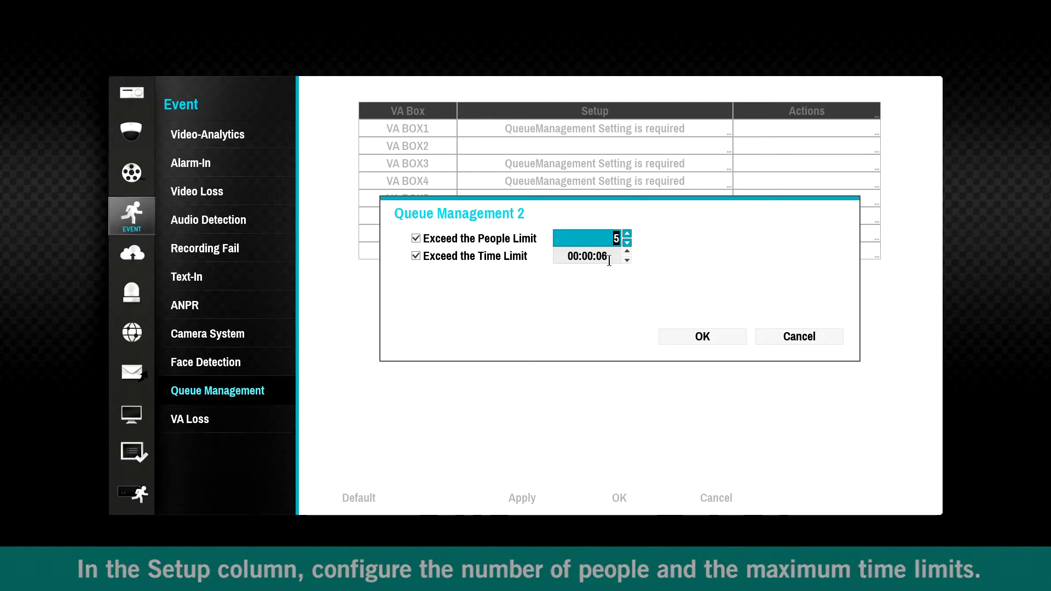
{"action": "left_click", "coordinate": [703, 341]}
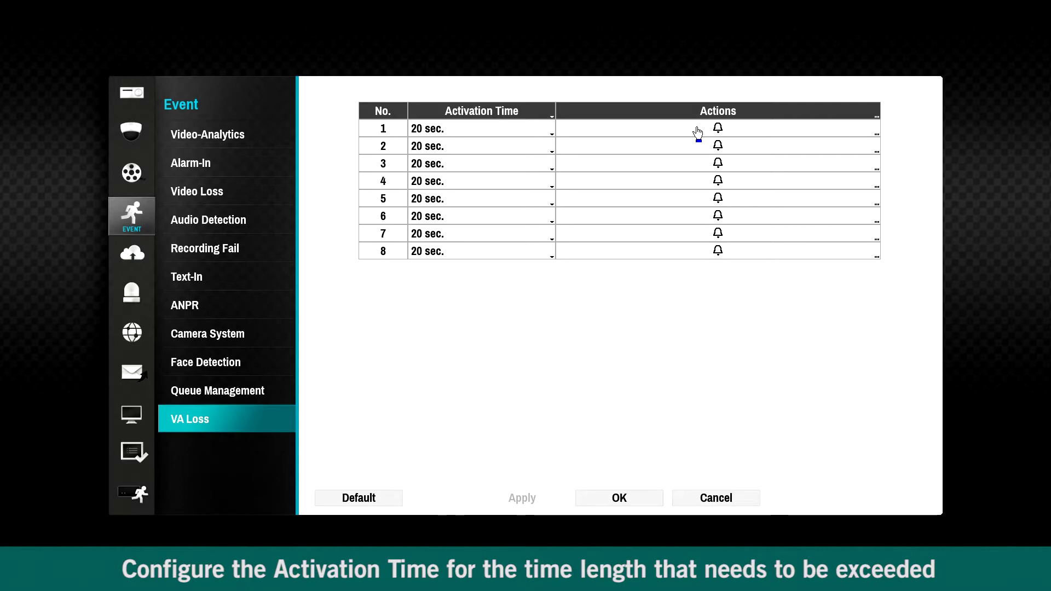
Set the Activation Time of all eight VA Loss entries to 1 min. 30 sec.
{"action": "left_click", "coordinate": [494, 129]}
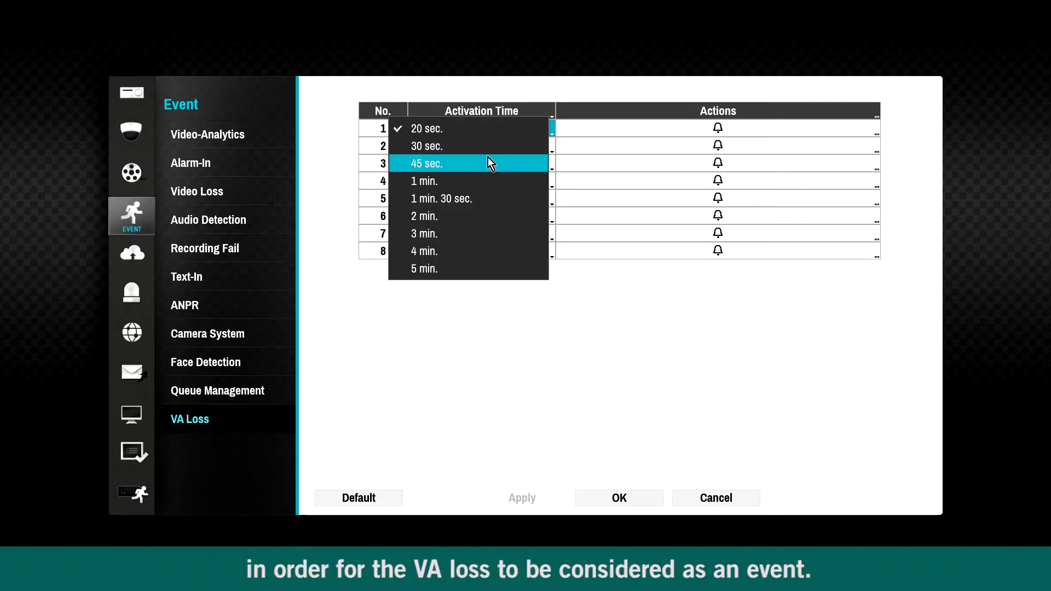
{"action": "left_click", "coordinate": [502, 127]}
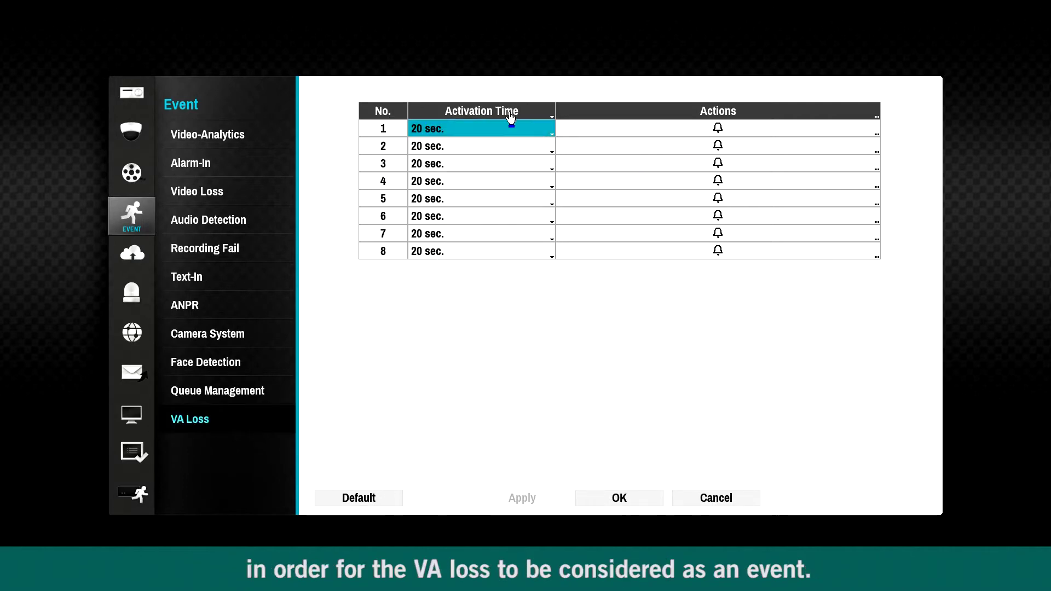
{"action": "left_click", "coordinate": [510, 116]}
{"action": "left_click", "coordinate": [481, 180]}
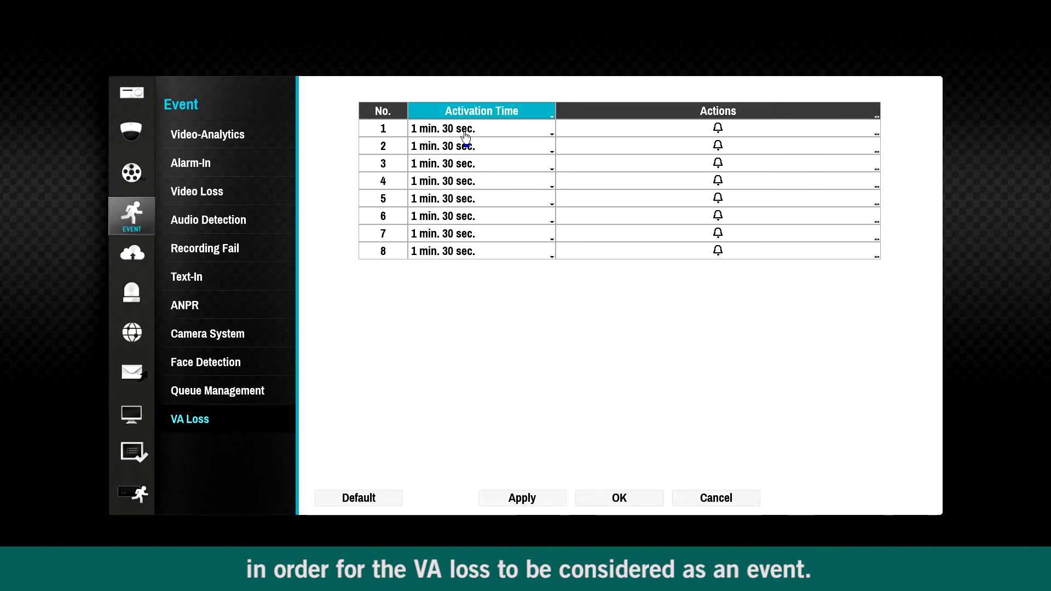
{"action": "left_click", "coordinate": [473, 131]}
{"action": "left_click", "coordinate": [461, 94]}
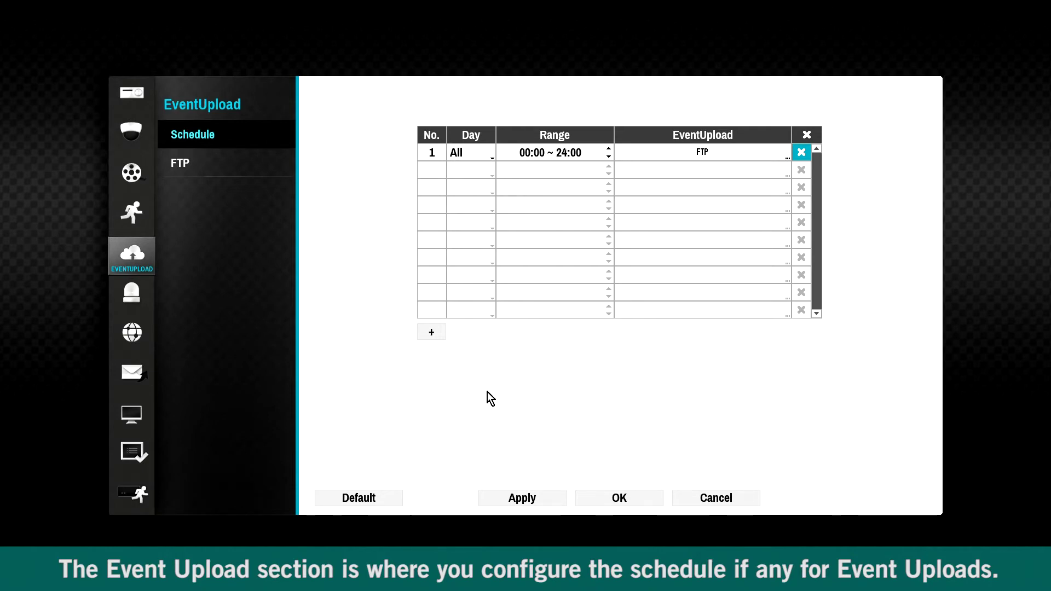
Add a second Event Upload schedule entry for all days, 00:00 ~ 24:00, using FTP, and apply it.
{"action": "left_click", "coordinate": [433, 335]}
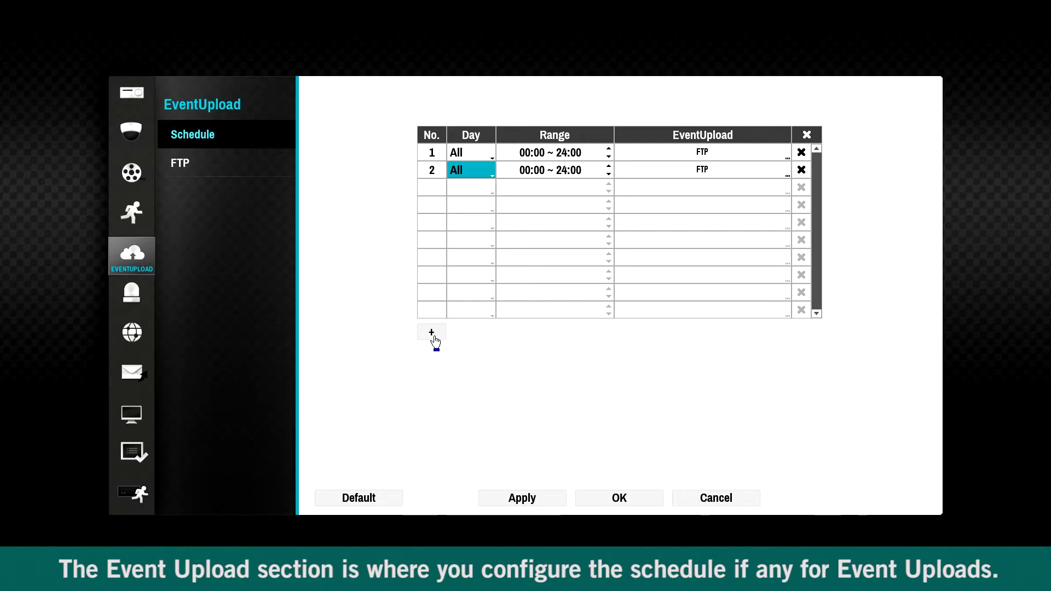
{"action": "left_click", "coordinate": [531, 499]}
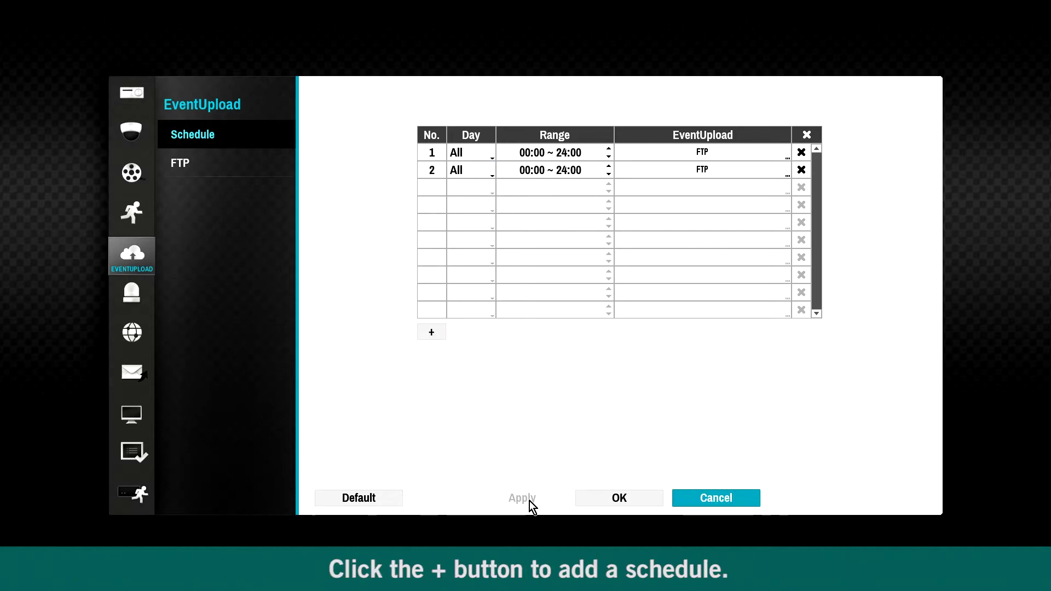
Check the NetFS site list and its Use settings in the Network settings, and return to the EventUpload schedule.
{"action": "left_click", "coordinate": [132, 332]}
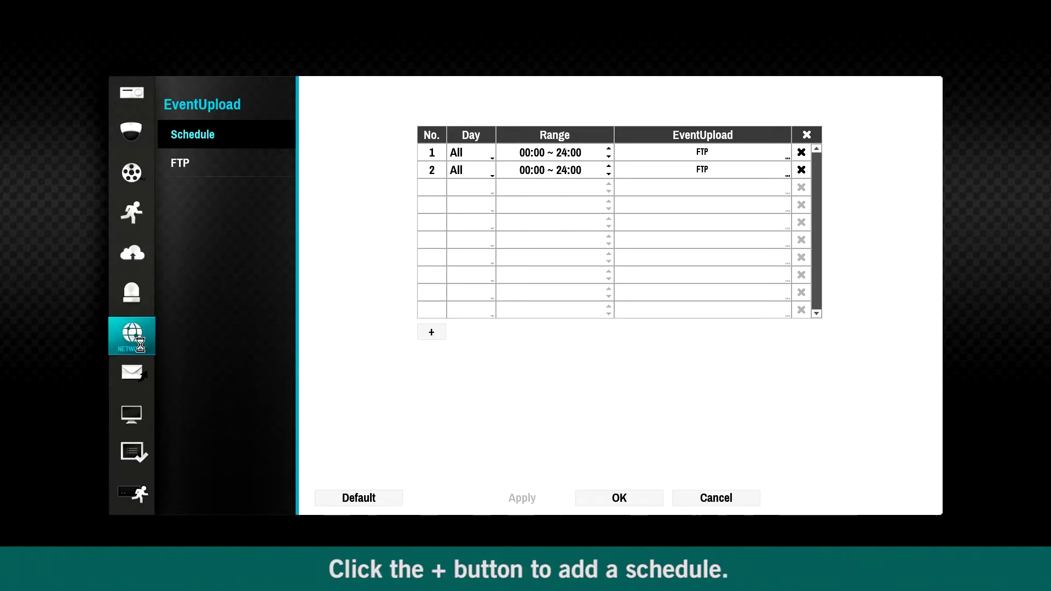
{"action": "left_click", "coordinate": [274, 228]}
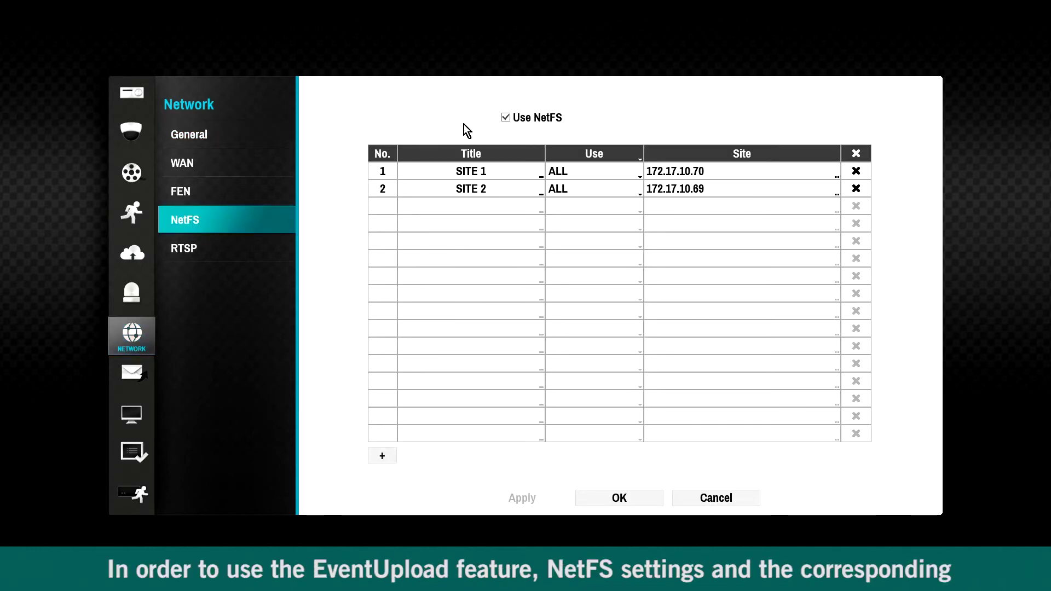
{"action": "left_click", "coordinate": [143, 253]}
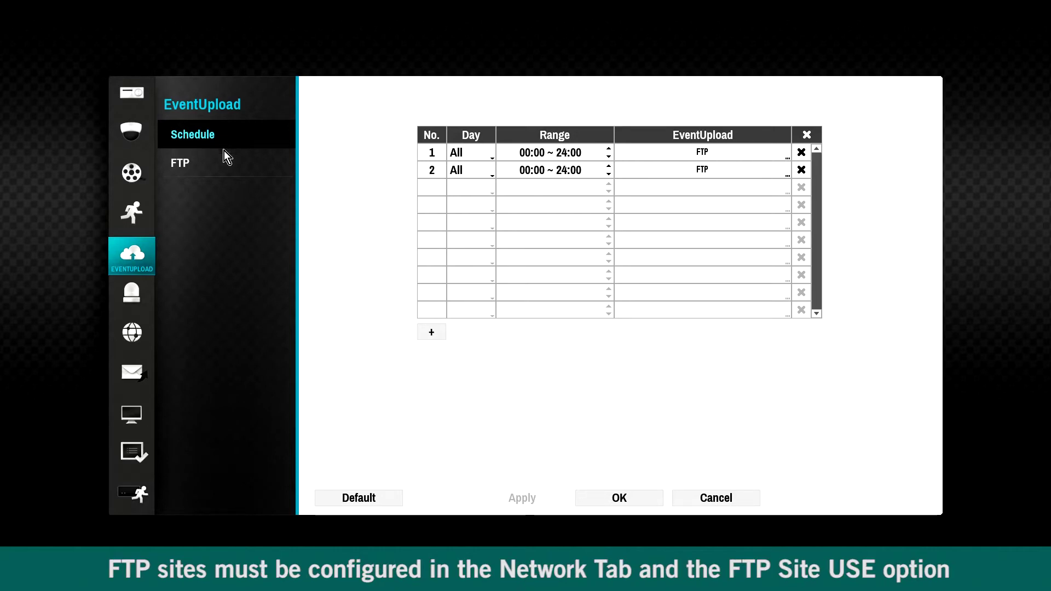
Delete the second Event Upload schedule entry and apply the change.
{"action": "left_click", "coordinate": [801, 169]}
{"action": "left_click", "coordinate": [664, 318]}
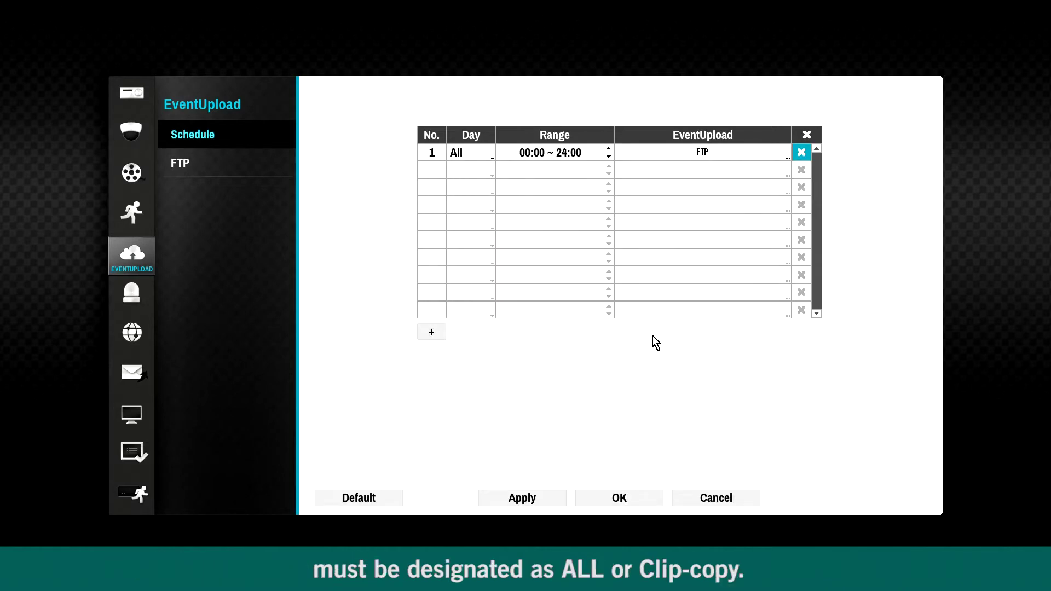
{"action": "left_click", "coordinate": [534, 498]}
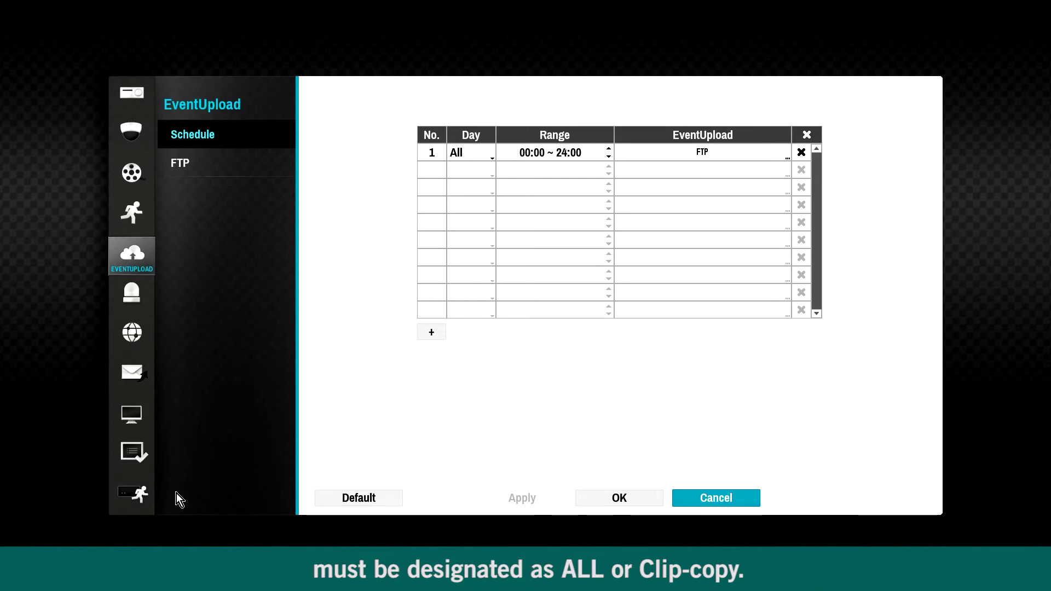
Set the Event Upload schedule entry's day to M~F and its range to 03:00 ~ 20:45.
{"action": "left_click", "coordinate": [472, 154]}
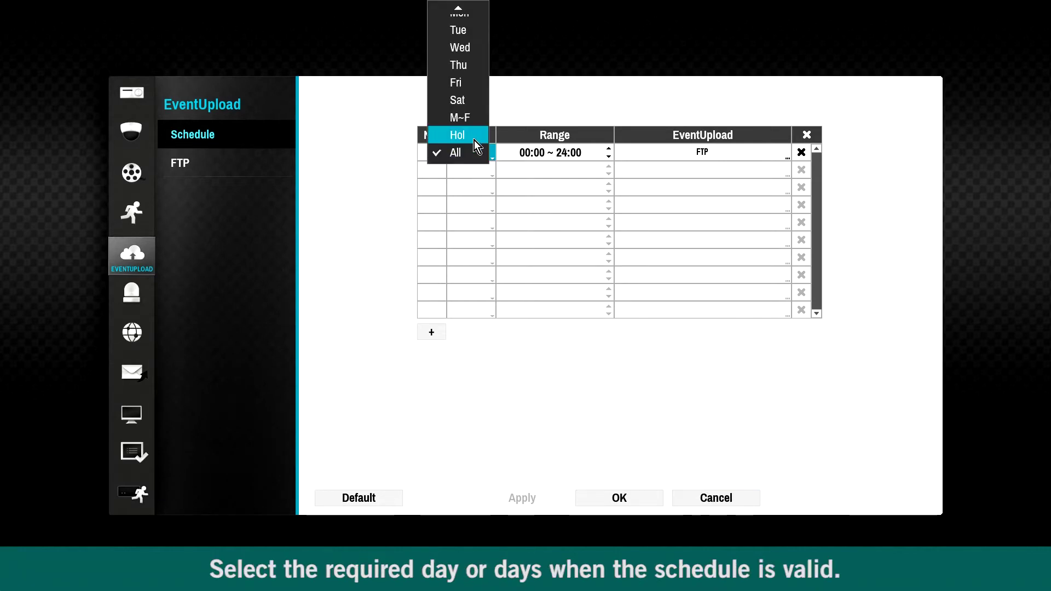
{"action": "left_click", "coordinate": [472, 153]}
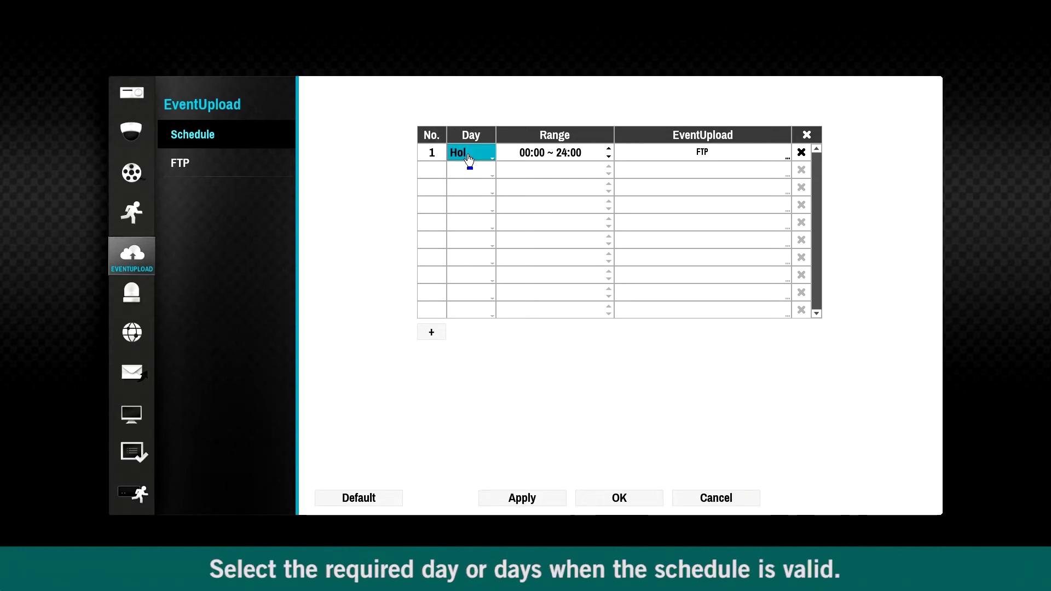
{"action": "left_click", "coordinate": [472, 156]}
{"action": "left_click", "coordinate": [470, 137]}
{"action": "left_click", "coordinate": [531, 152]}
{"action": "scroll", "coordinate": [569, 173], "scroll_direction": "up", "scroll_amount": 3}
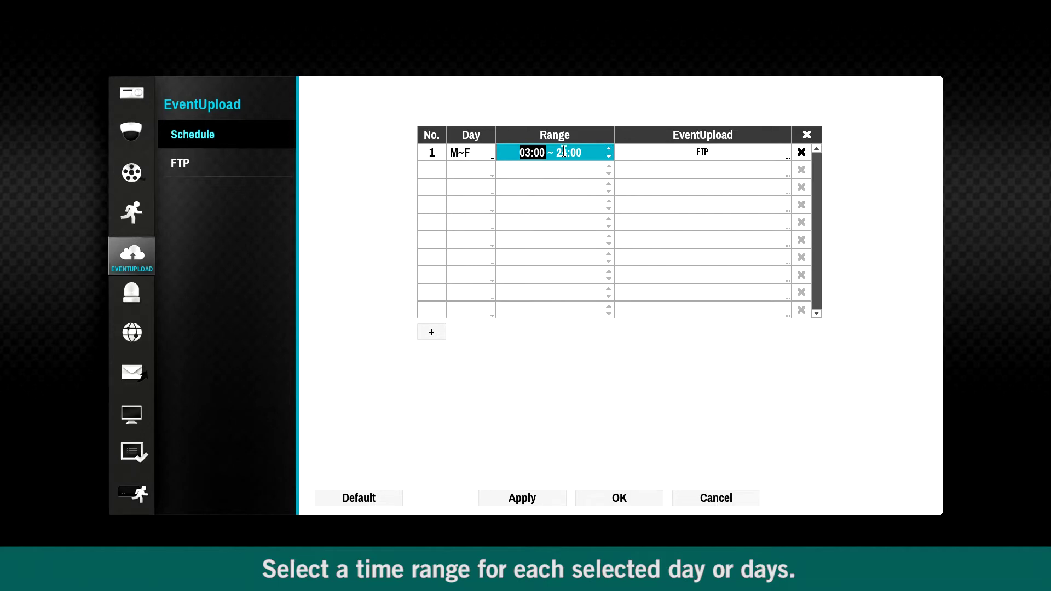
{"action": "left_click", "coordinate": [564, 152]}
{"action": "scroll", "coordinate": [580, 171], "scroll_direction": "down", "scroll_amount": 13}
Switch the schedule entry's day to Sat and finally to All.
{"action": "left_click", "coordinate": [489, 159]}
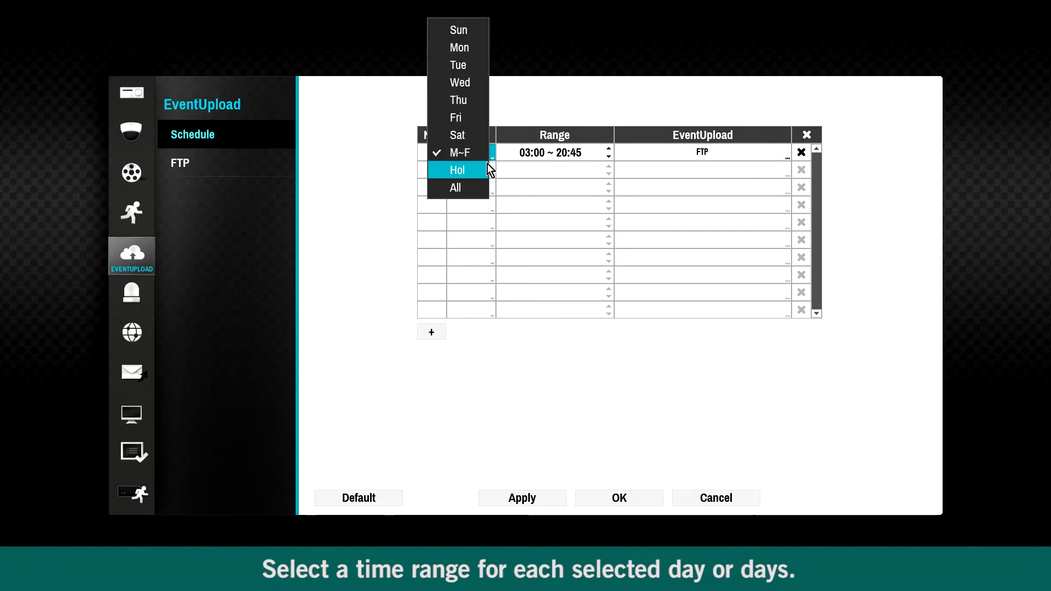
{"action": "left_click", "coordinate": [478, 140]}
{"action": "left_click", "coordinate": [491, 159]}
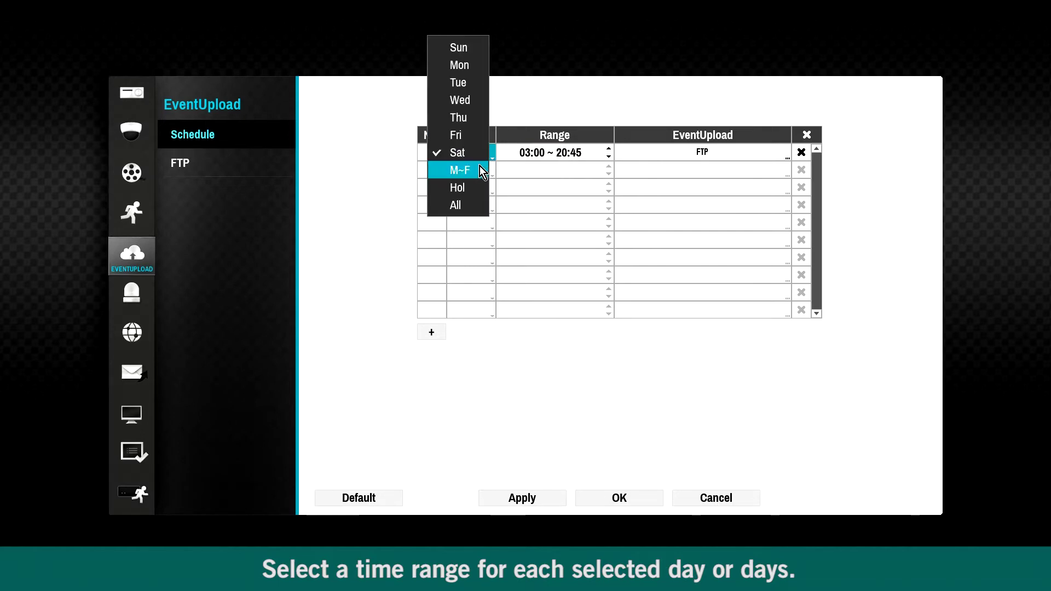
{"action": "left_click", "coordinate": [455, 205]}
{"action": "left_click", "coordinate": [532, 152]}
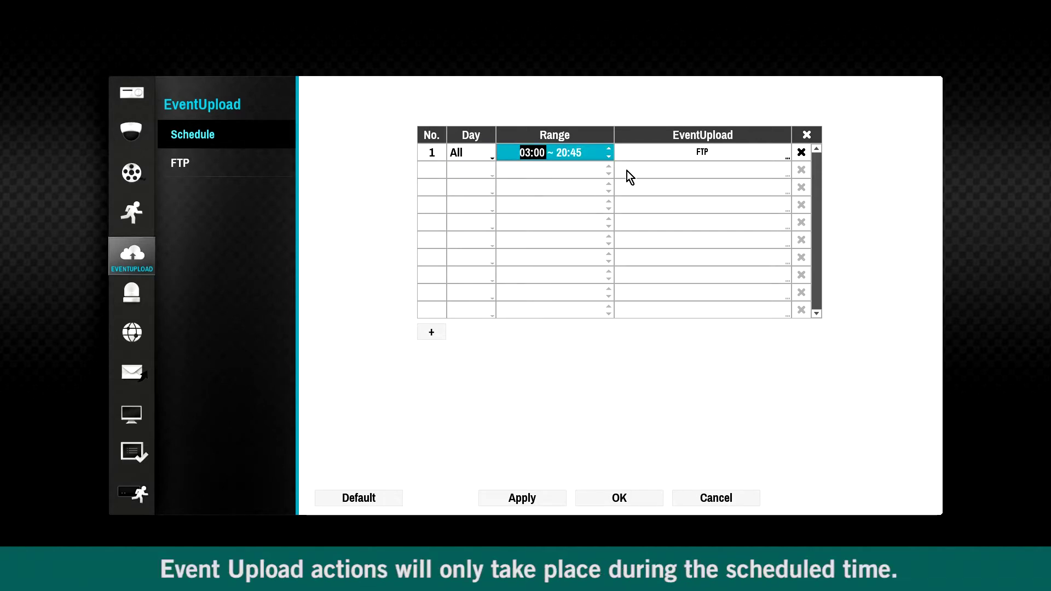
Clear the FTP option from Schedule 1's EventUpload action and confirm it.
{"action": "left_click", "coordinate": [668, 154]}
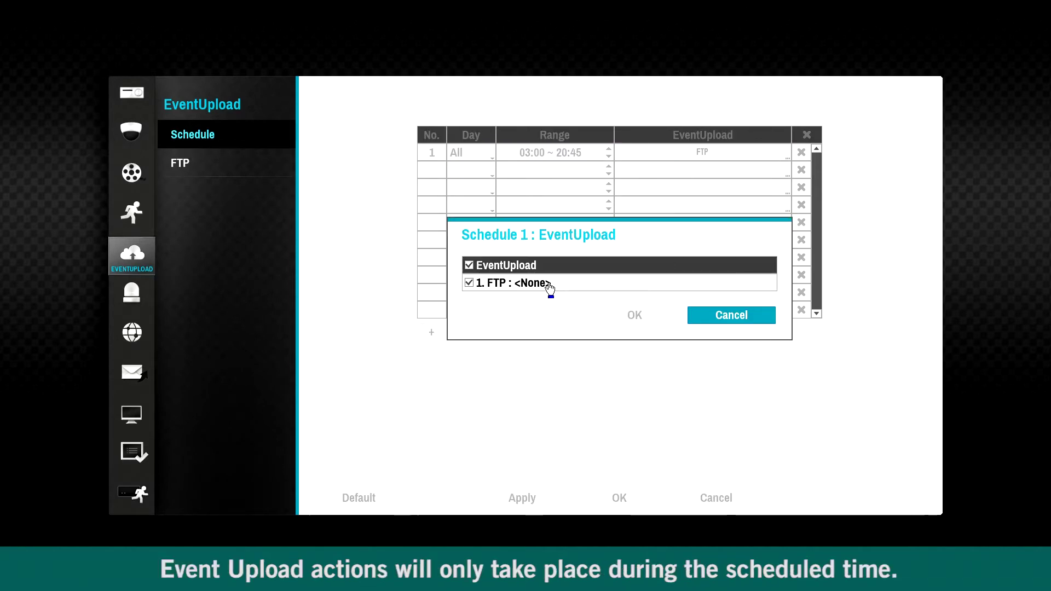
{"action": "left_click", "coordinate": [520, 284]}
{"action": "left_click", "coordinate": [517, 283]}
{"action": "left_click", "coordinate": [512, 284]}
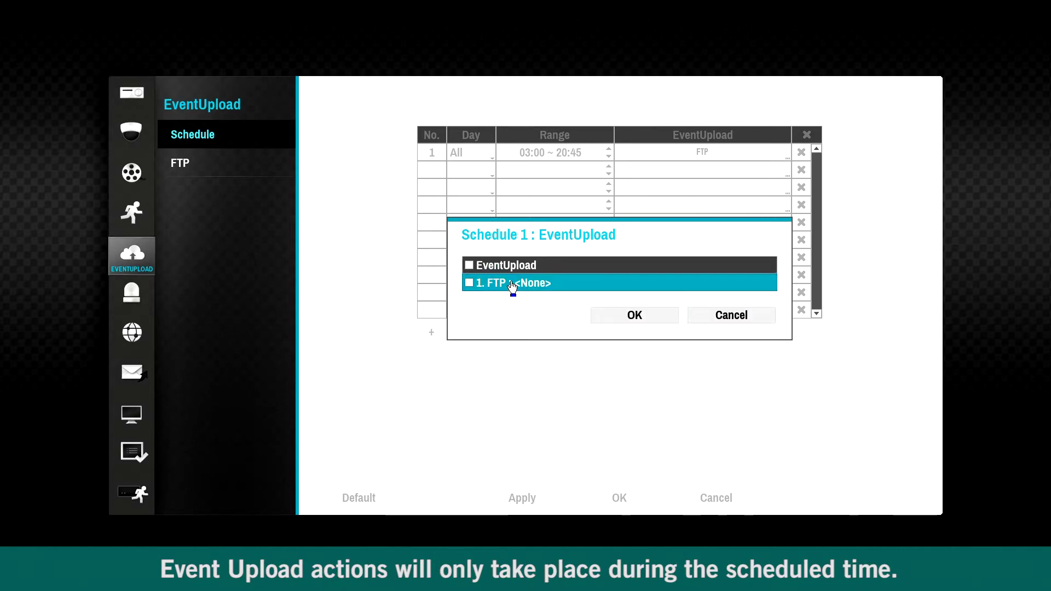
{"action": "left_click", "coordinate": [634, 322]}
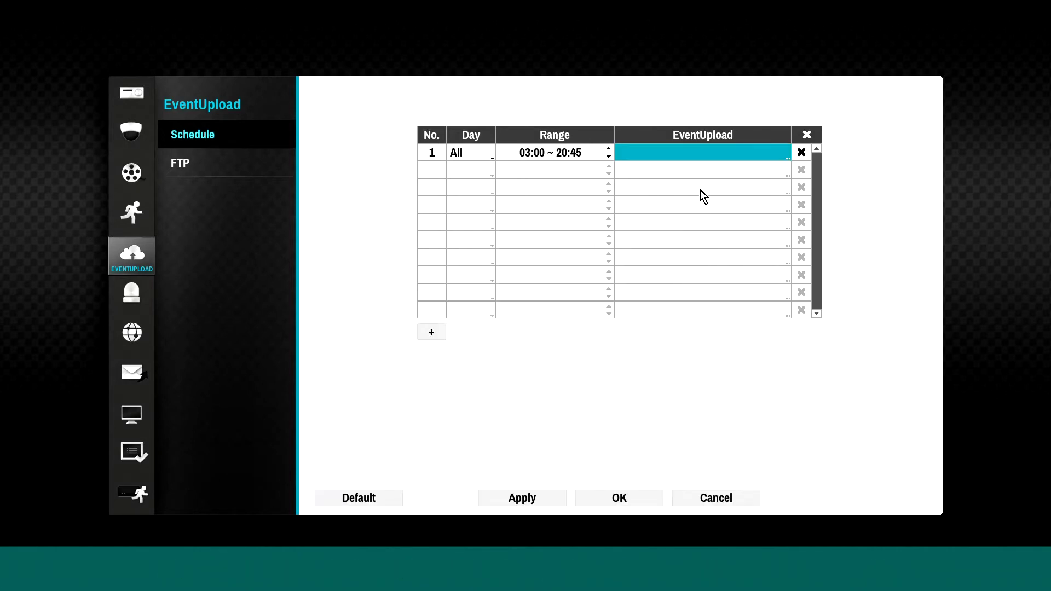
Enable the FTP option again for Schedule 1's EventUpload action.
{"action": "left_click", "coordinate": [692, 153]}
{"action": "left_click", "coordinate": [536, 283]}
{"action": "left_click", "coordinate": [602, 315]}
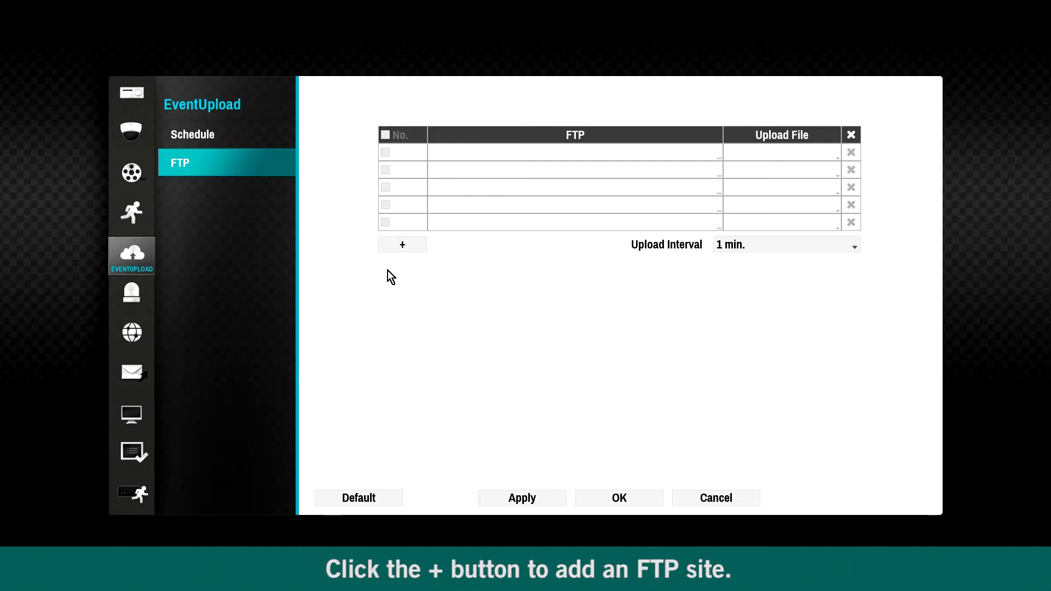
Add an FTP upload entry that uses SITE 1, trying MP4 and settling on CBF as the upload file.
{"action": "left_click", "coordinate": [401, 245]}
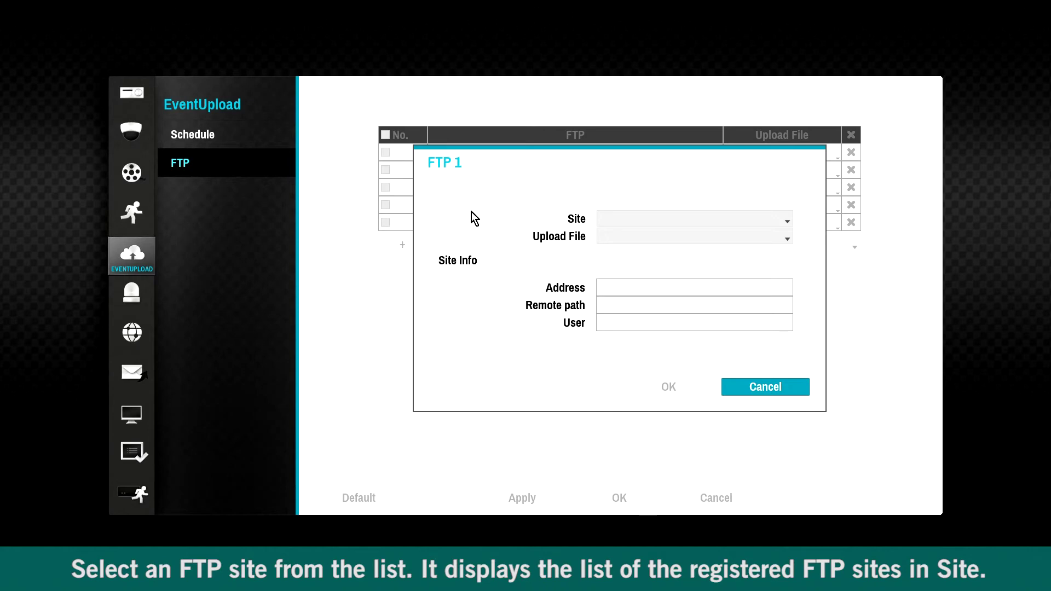
{"action": "left_click", "coordinate": [649, 219]}
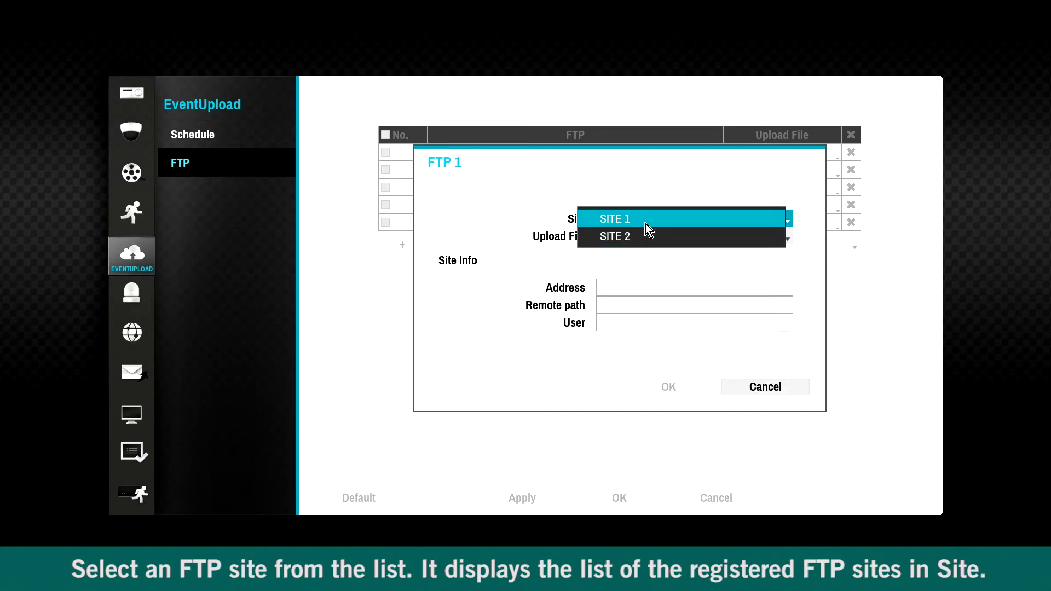
{"action": "left_click", "coordinate": [646, 224]}
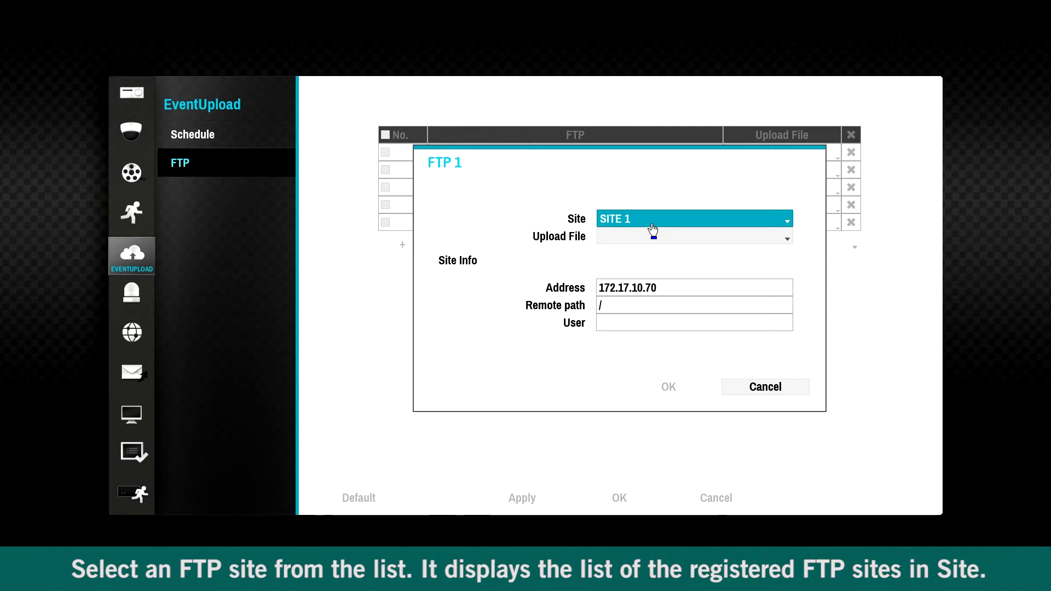
{"action": "left_click", "coordinate": [612, 238]}
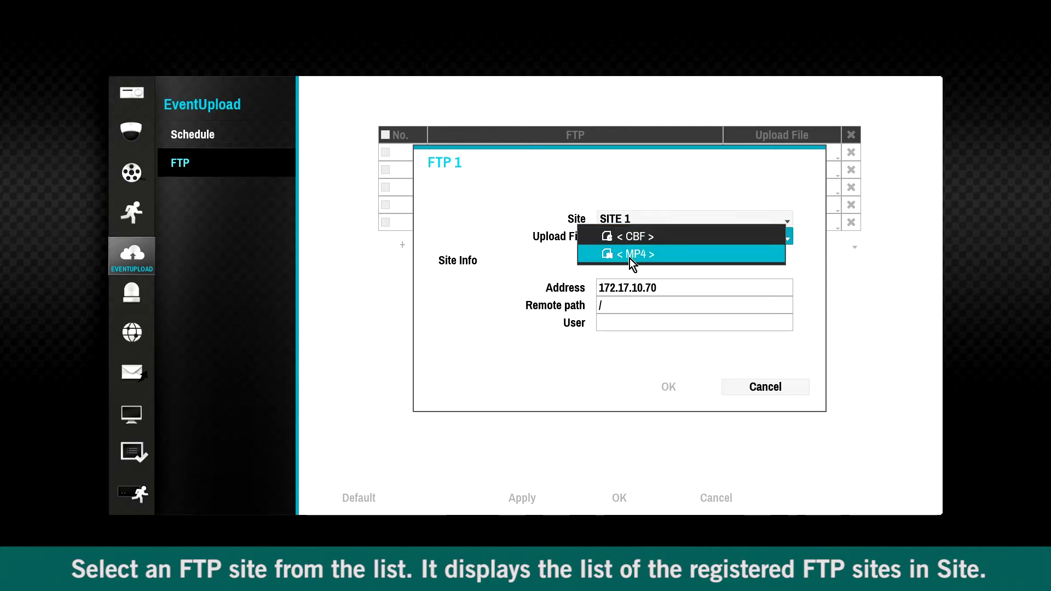
{"action": "left_click", "coordinate": [635, 255]}
{"action": "left_click", "coordinate": [636, 237]}
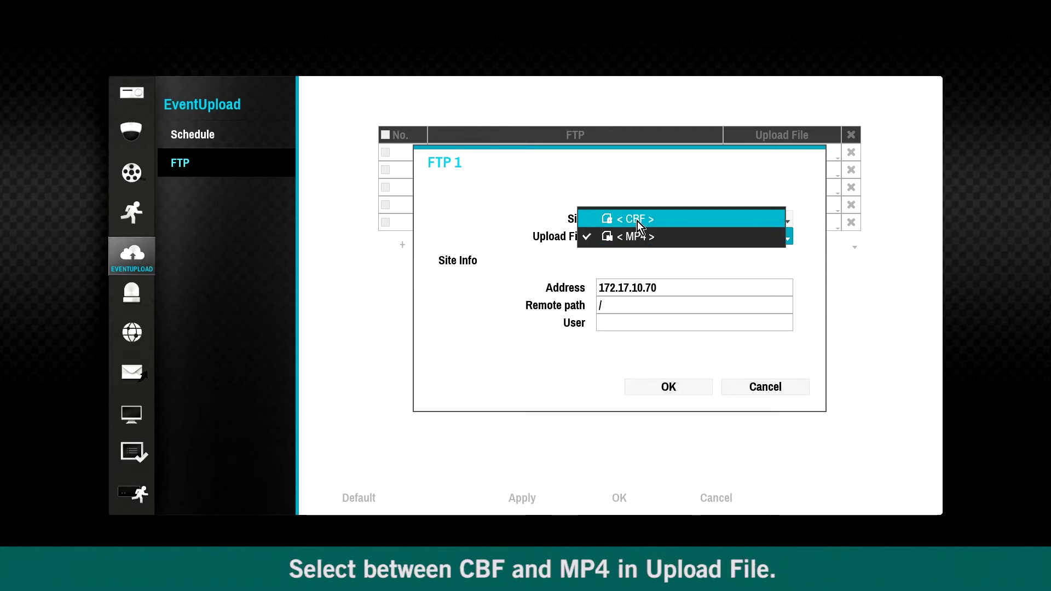
{"action": "left_click", "coordinate": [637, 220]}
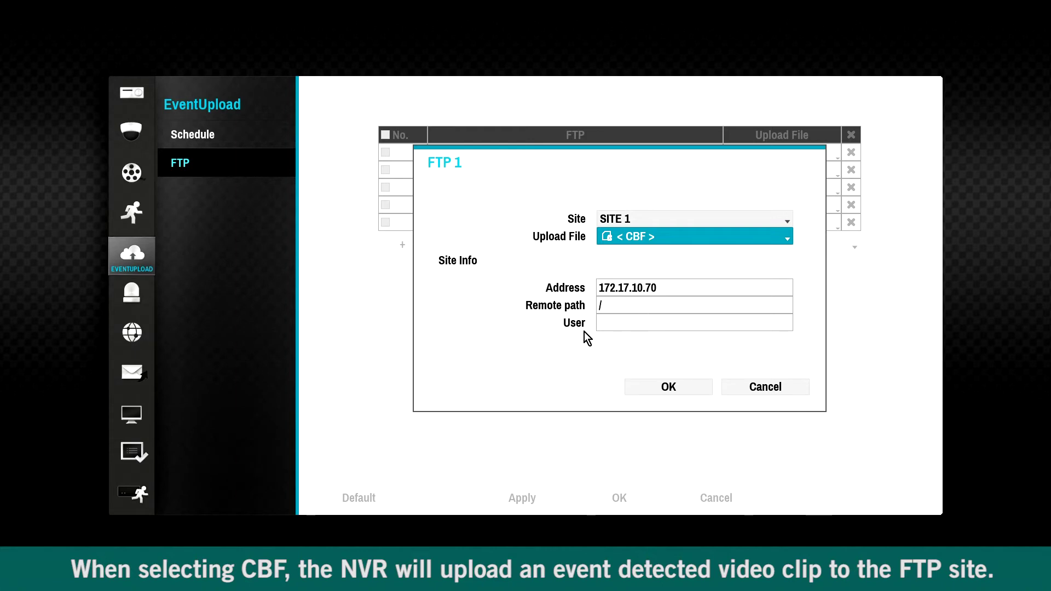
{"action": "left_click", "coordinate": [667, 387]}
Switch the FTP entry's upload file to MP4, and edit the entry to use SITE 2 with CBF.
{"action": "left_click", "coordinate": [767, 153]}
{"action": "left_click", "coordinate": [764, 170]}
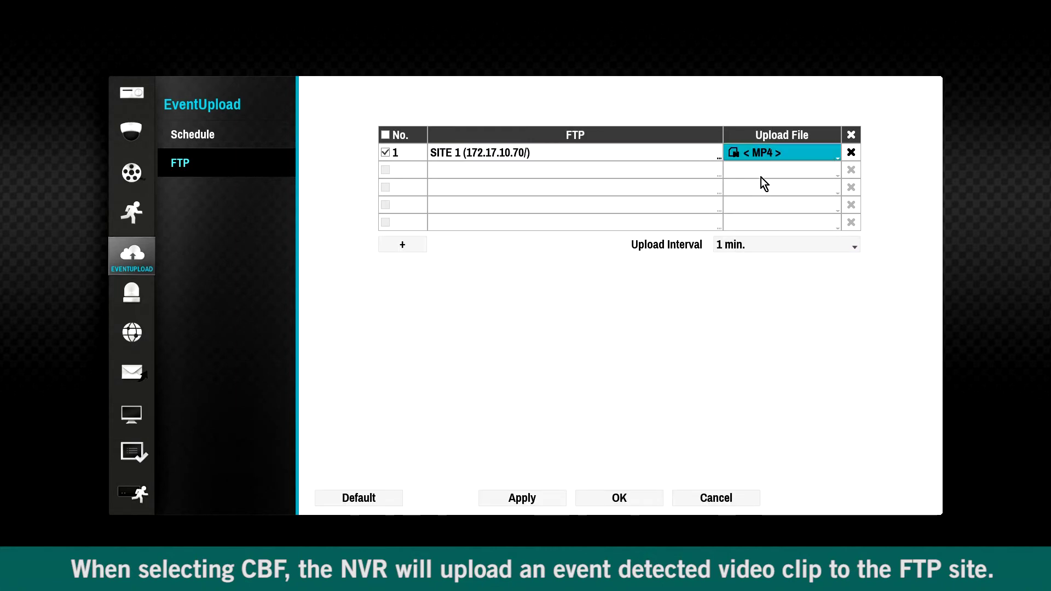
{"action": "left_click", "coordinate": [563, 160]}
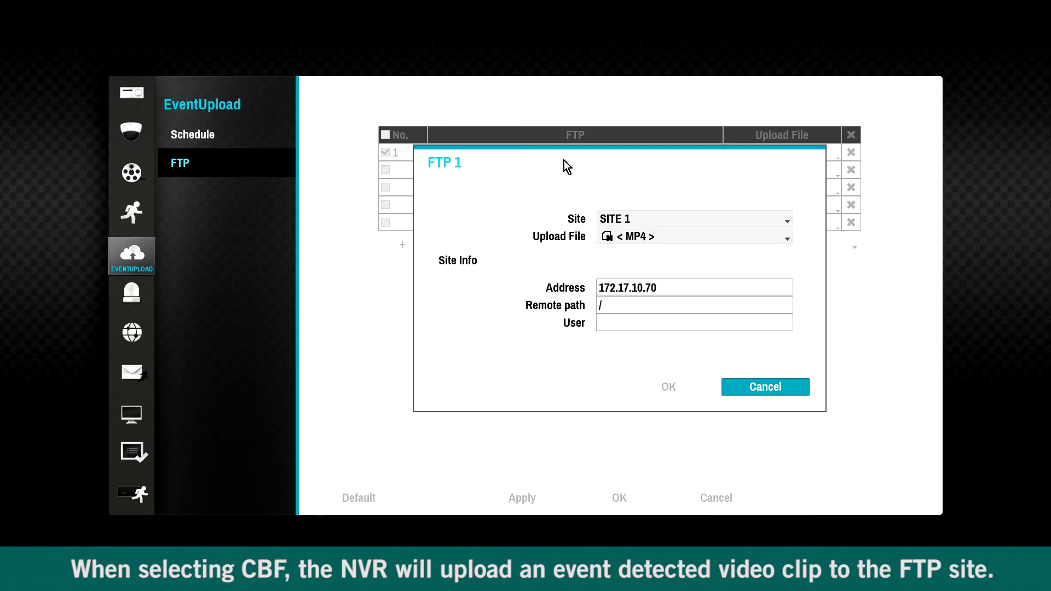
{"action": "left_click", "coordinate": [626, 218]}
{"action": "left_click", "coordinate": [628, 236]}
{"action": "left_click", "coordinate": [627, 237]}
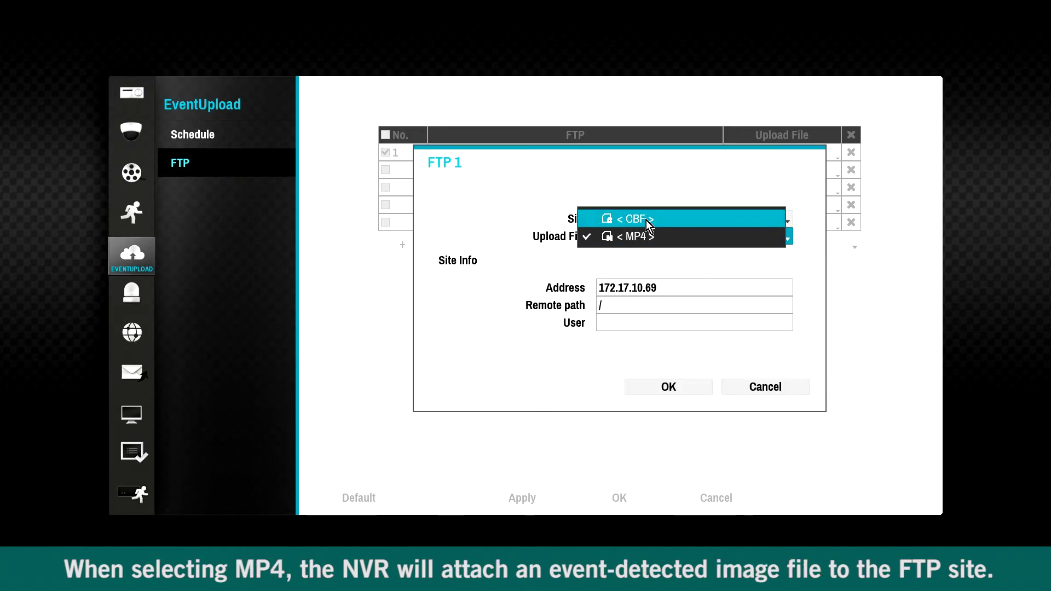
{"action": "left_click", "coordinate": [646, 220]}
{"action": "left_click", "coordinate": [669, 386]}
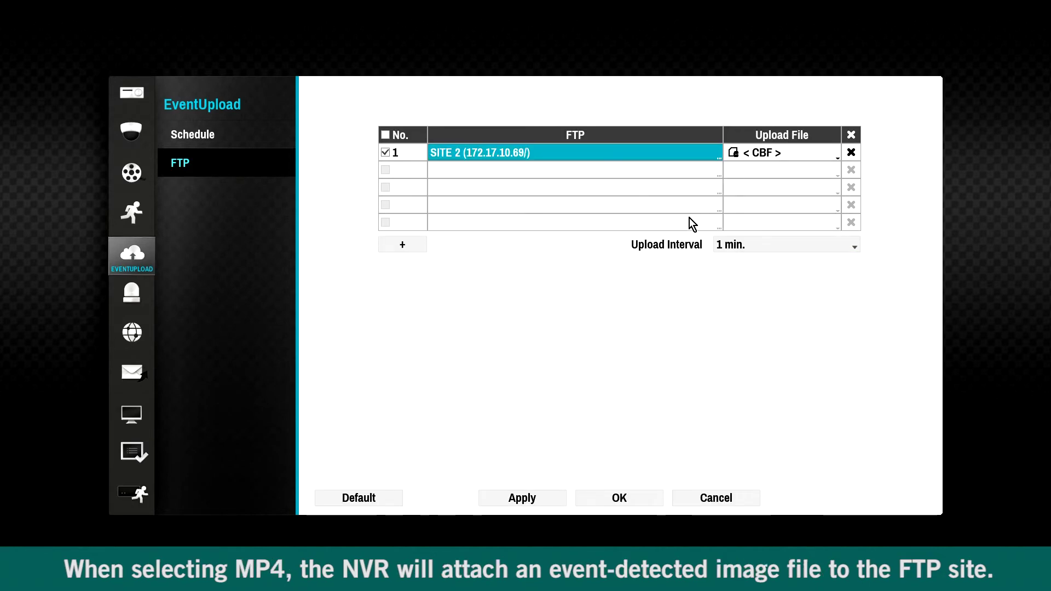
Switch the FTP Upload Interval to 2 min. and back to 1 min.
{"action": "left_click", "coordinate": [747, 245]}
{"action": "left_click", "coordinate": [740, 261]}
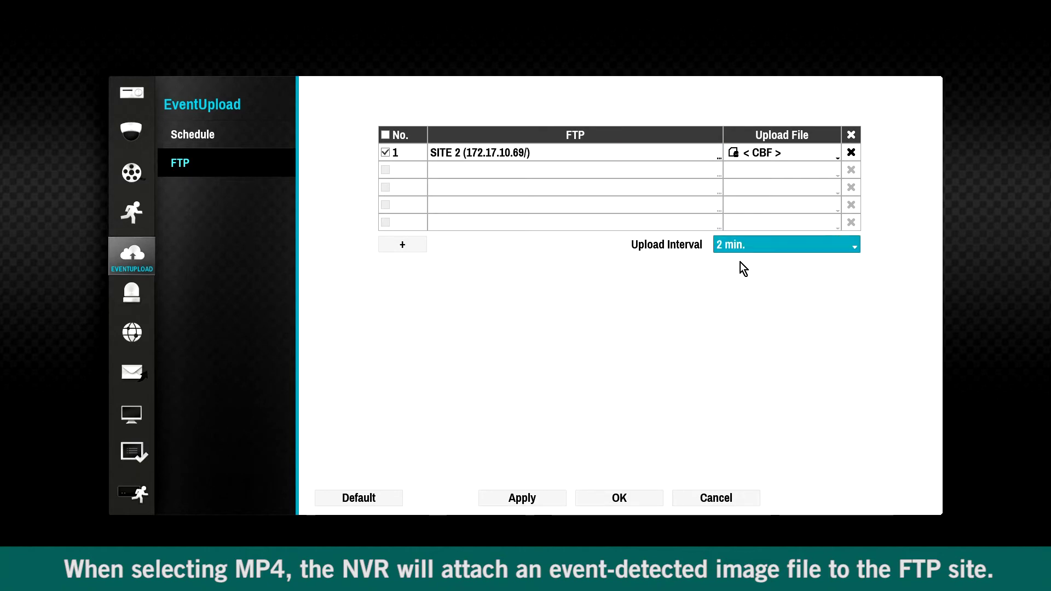
{"action": "left_click", "coordinate": [741, 245]}
{"action": "left_click", "coordinate": [711, 229]}
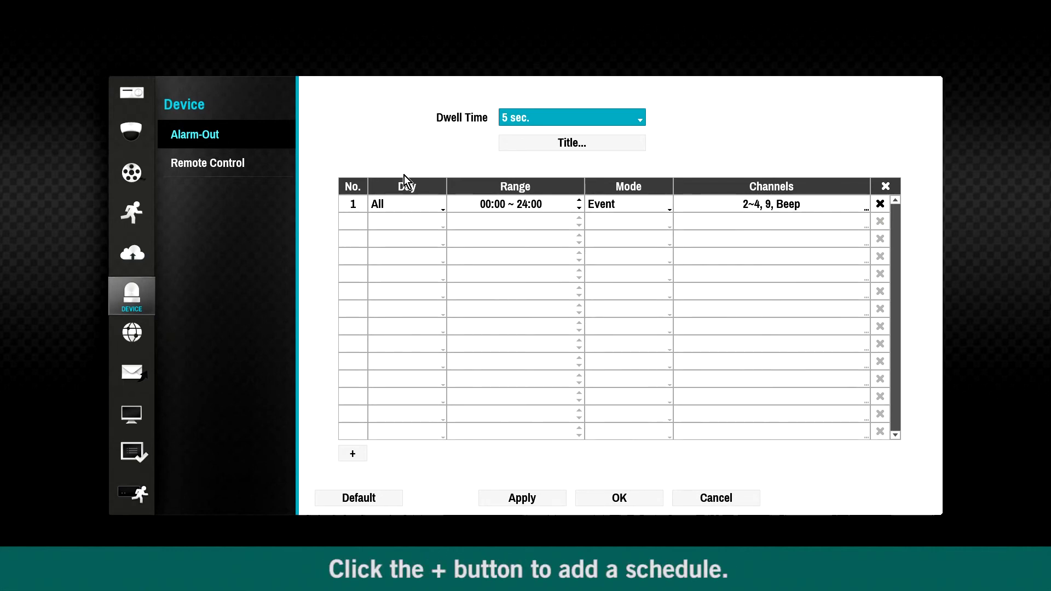
Add a second Alarm-Out schedule entry and set the Dwell Time first to 15 min. and finally to 20 sec.
{"action": "left_click", "coordinate": [353, 455]}
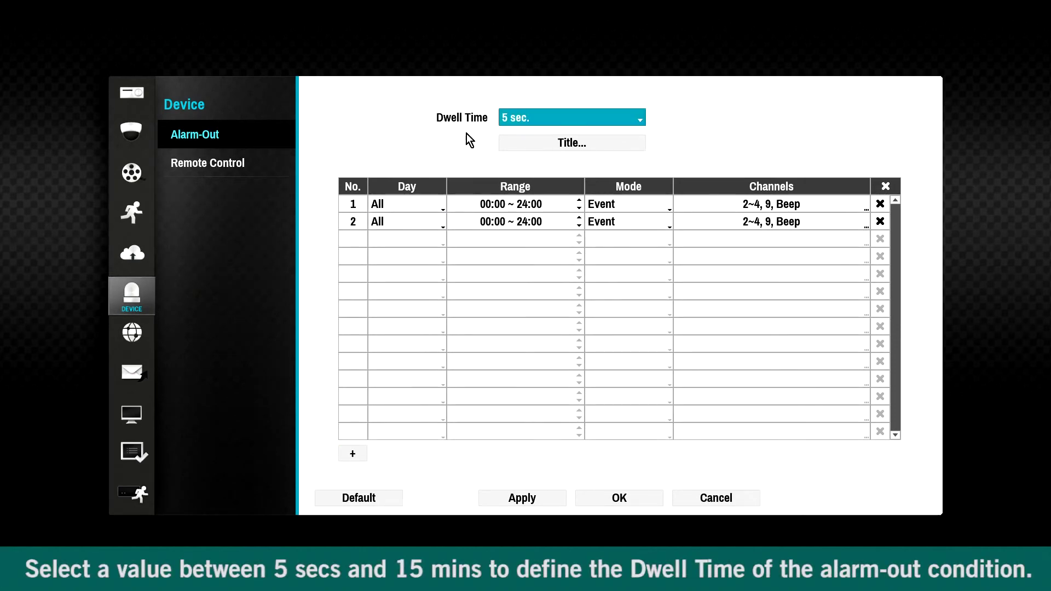
{"action": "left_click", "coordinate": [520, 117]}
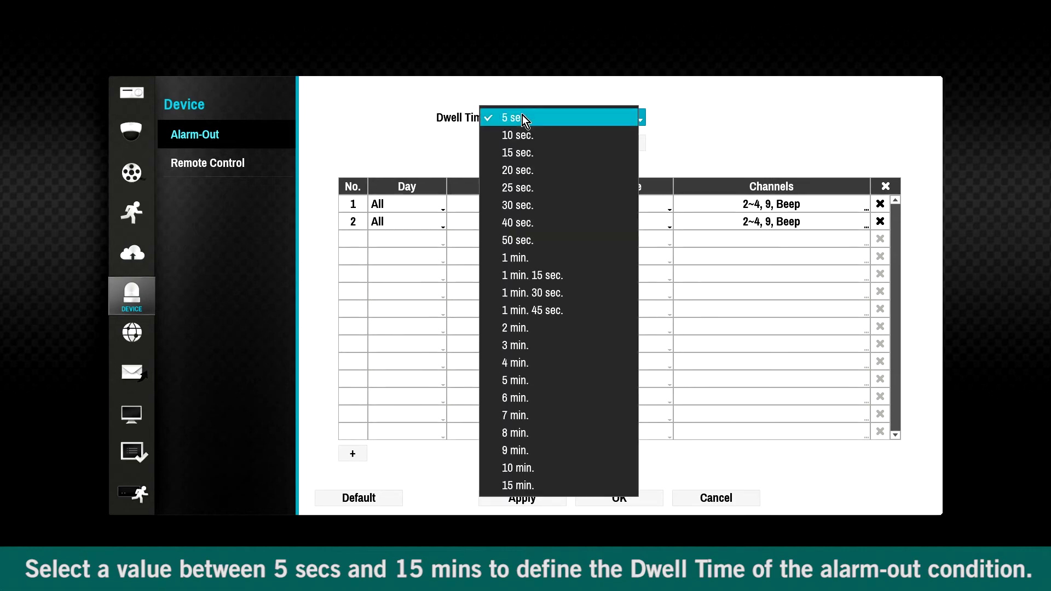
{"action": "left_click", "coordinate": [567, 484]}
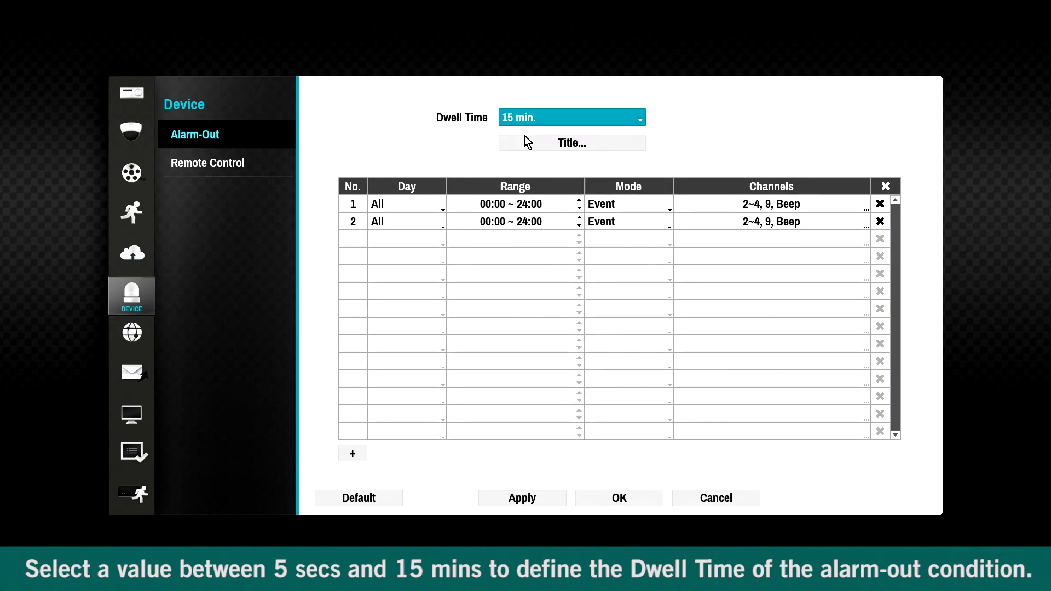
{"action": "left_click", "coordinate": [527, 118]}
{"action": "scroll", "coordinate": [529, 65], "scroll_direction": "up", "scroll_amount": 5}
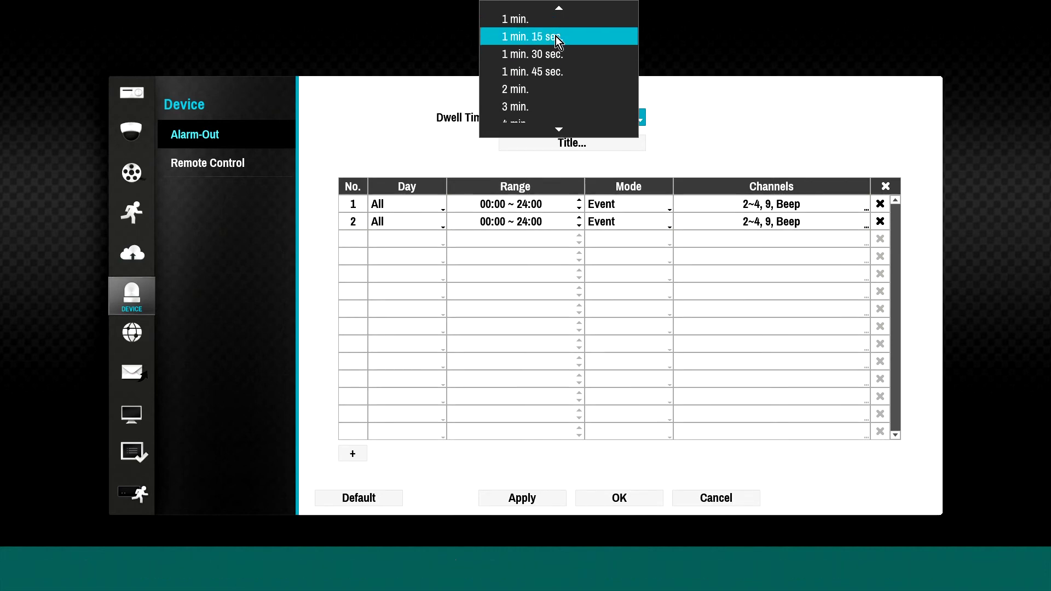
{"action": "scroll", "coordinate": [534, 36], "scroll_direction": "up", "scroll_amount": 4}
{"action": "left_click", "coordinate": [528, 34]}
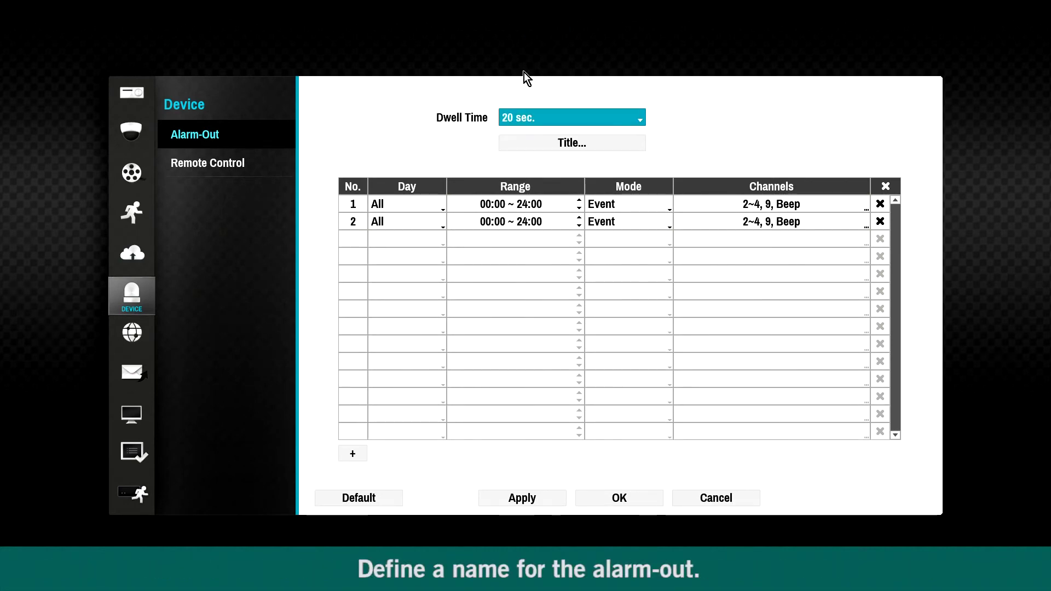
Change the title of alarm-out 9 to "NVR AO 1-ao".
{"action": "left_click", "coordinate": [569, 149]}
{"action": "left_click", "coordinate": [625, 301]}
{"action": "left_click", "coordinate": [625, 301]}
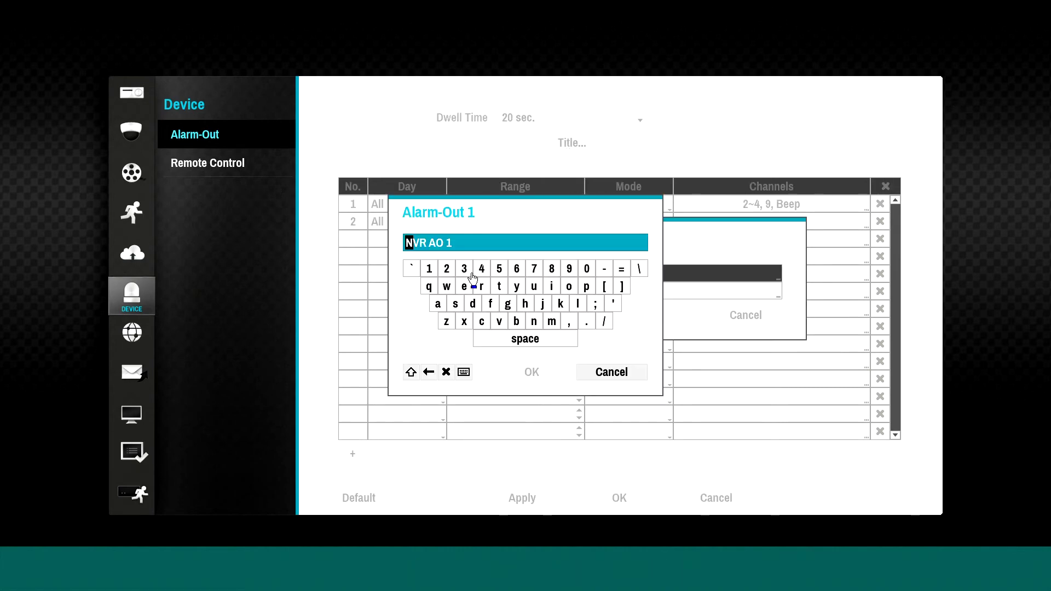
{"action": "left_click", "coordinate": [604, 269]}
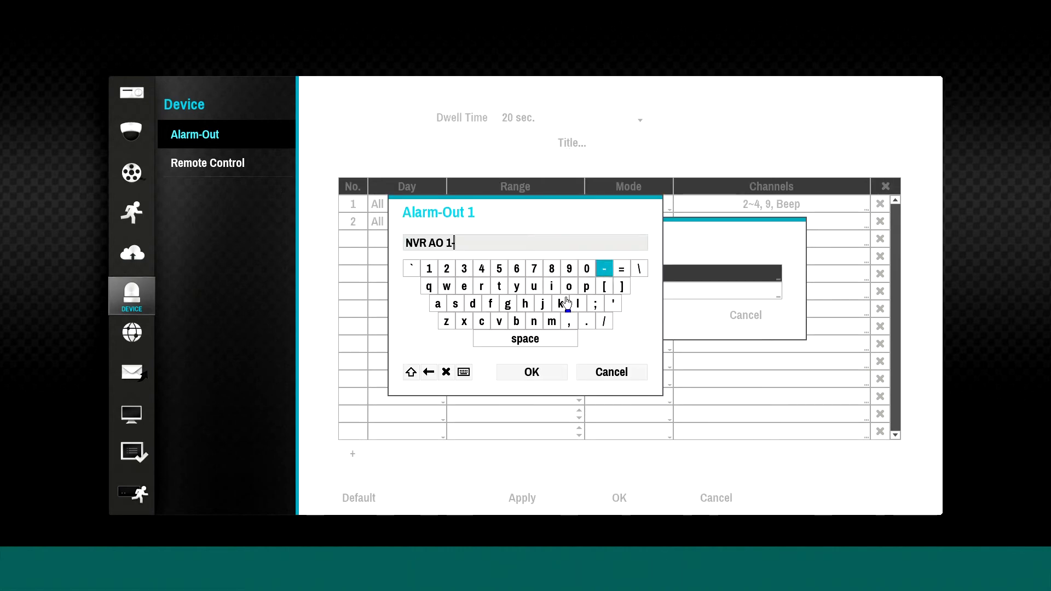
{"action": "left_click", "coordinate": [438, 304]}
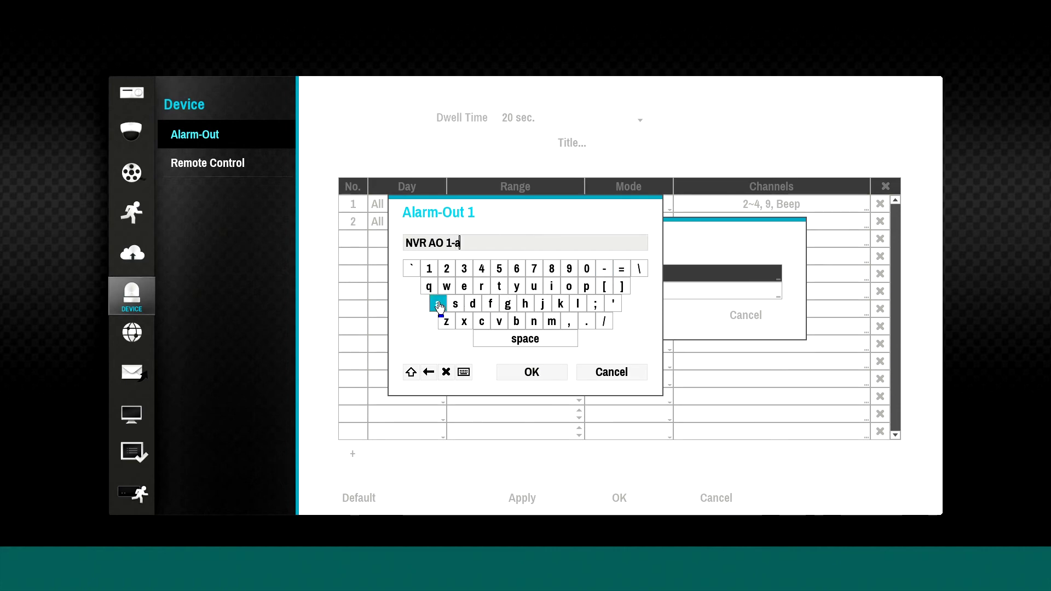
{"action": "left_click", "coordinate": [570, 288]}
{"action": "left_click", "coordinate": [533, 371]}
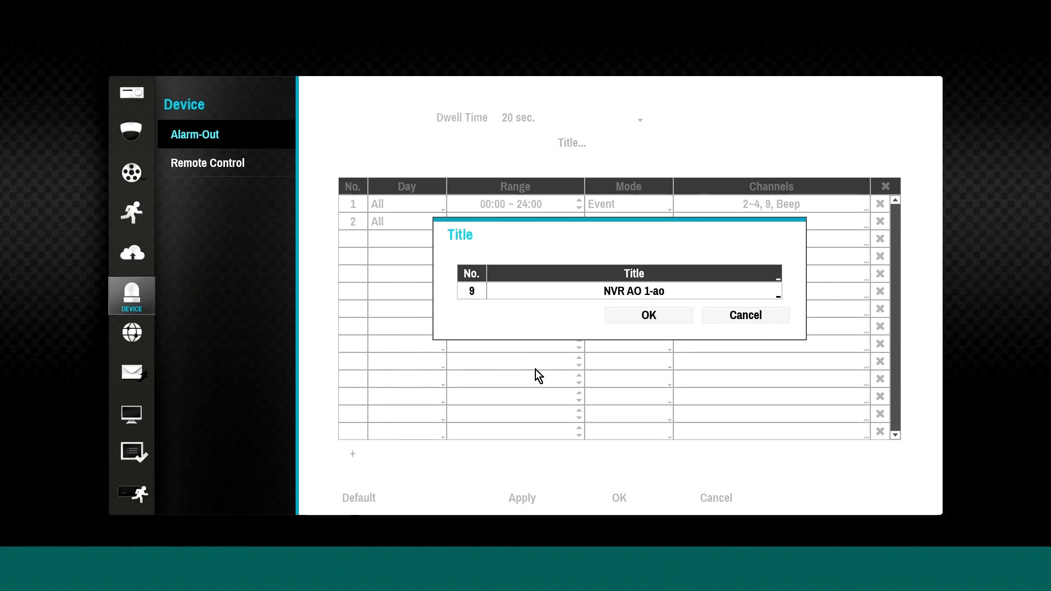
{"action": "left_click", "coordinate": [649, 316]}
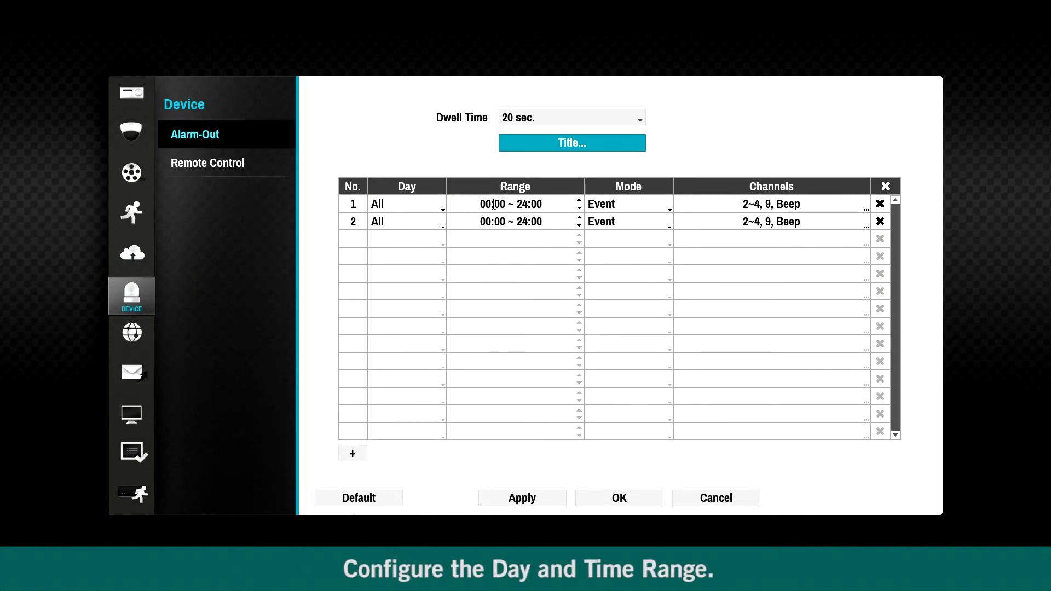
Keep All as the day for Alarm-Out schedule entry 2 and set its time range to 01:45 ~ 20:30.
{"action": "left_click", "coordinate": [393, 222]}
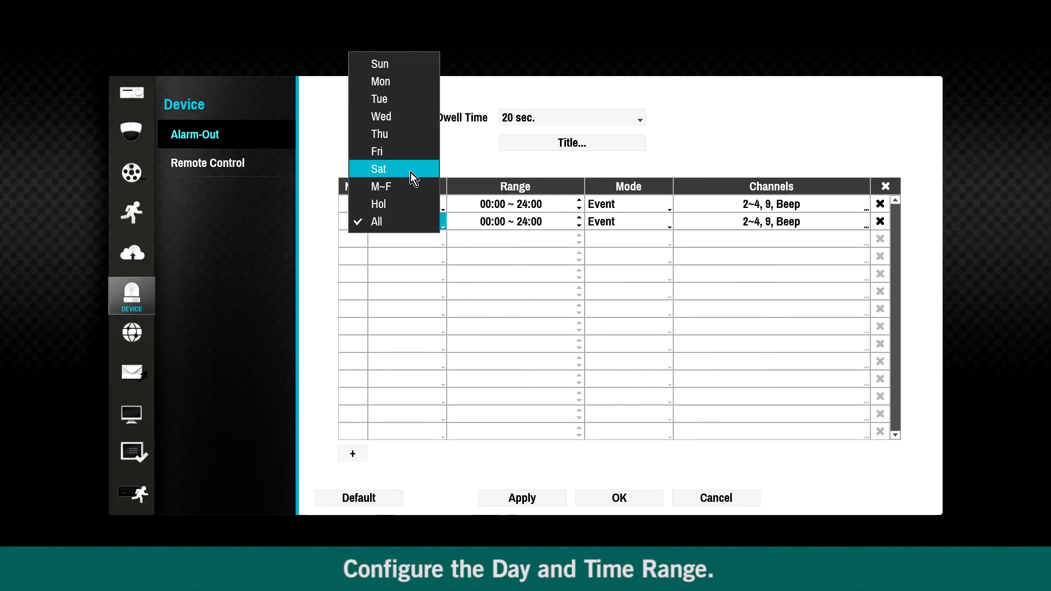
{"action": "left_click", "coordinate": [398, 222]}
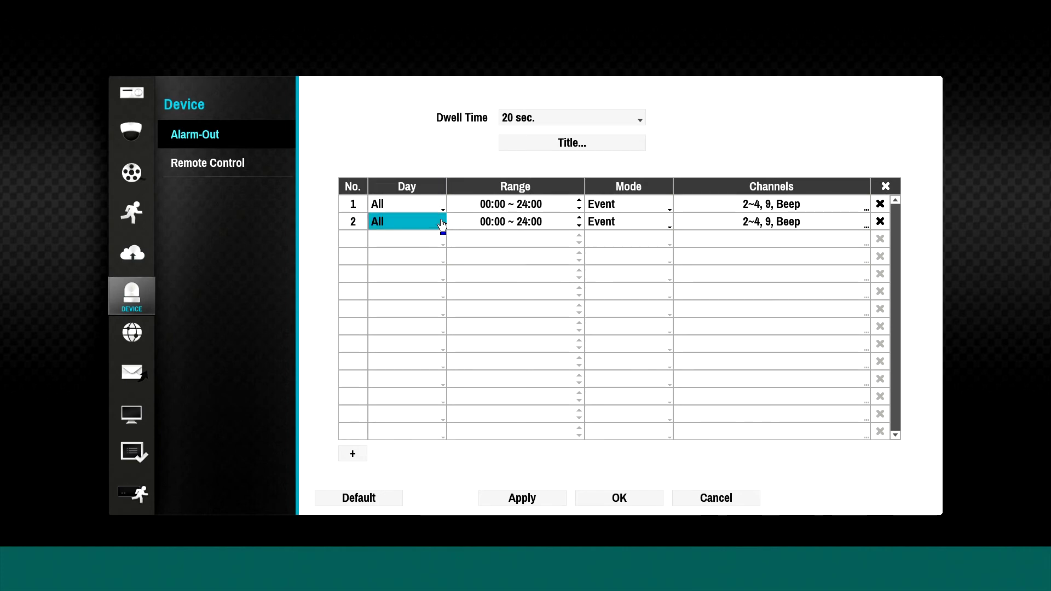
{"action": "left_click", "coordinate": [501, 221]}
{"action": "type", "text": "0145"}
{"action": "key", "text": "Tab"}
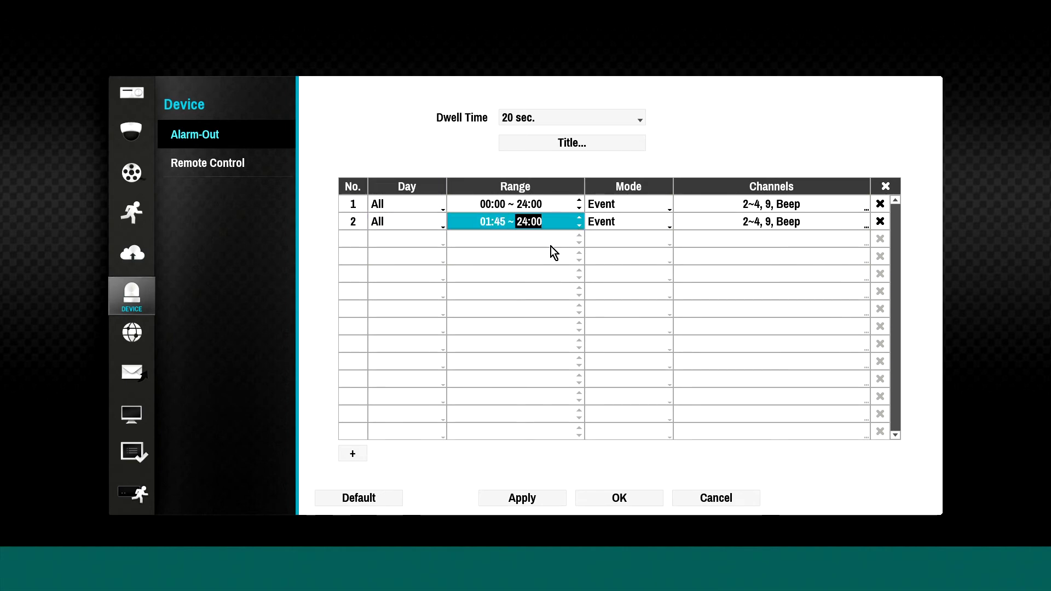
{"action": "type", "text": "2030"}
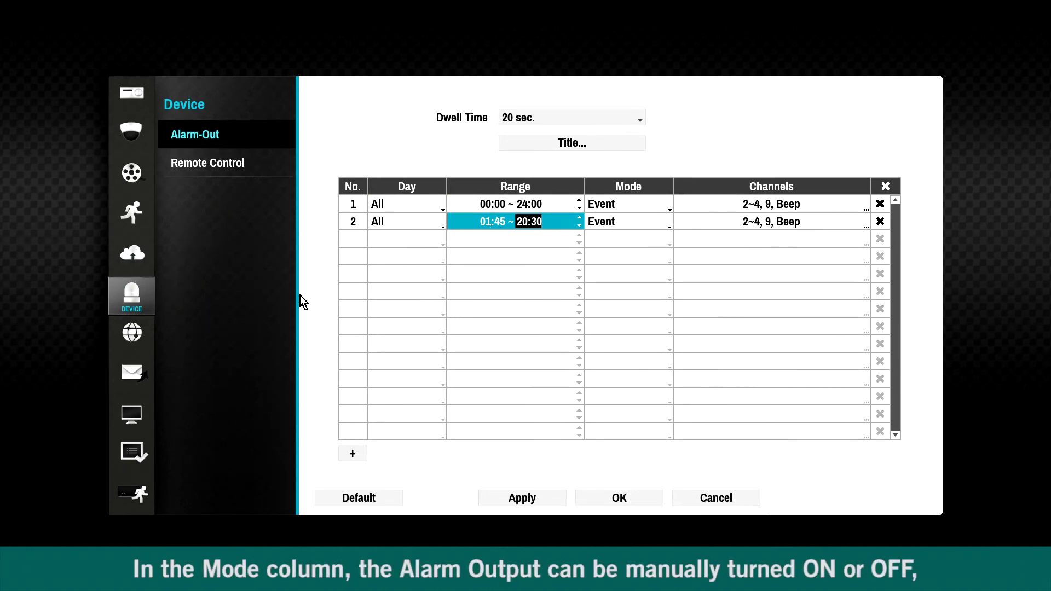
Switch schedule entry 2's mode to On, then Off, and back to Event.
{"action": "left_click", "coordinate": [617, 224]}
{"action": "left_click", "coordinate": [618, 238]}
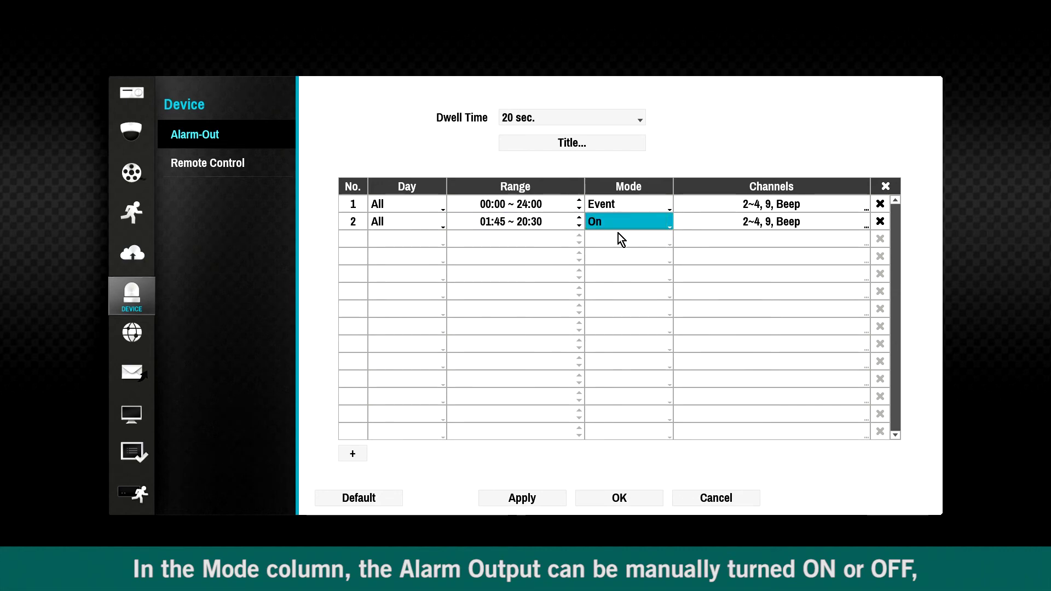
{"action": "left_click", "coordinate": [616, 223]}
{"action": "left_click", "coordinate": [619, 238]}
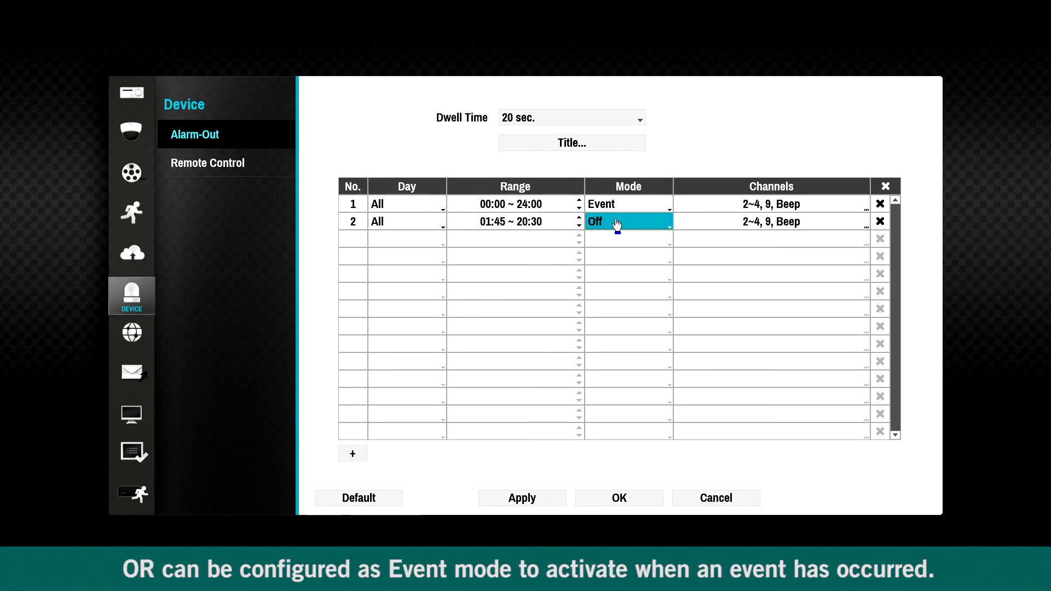
{"action": "left_click", "coordinate": [617, 226]}
{"action": "left_click", "coordinate": [614, 192]}
{"action": "left_click", "coordinate": [619, 224]}
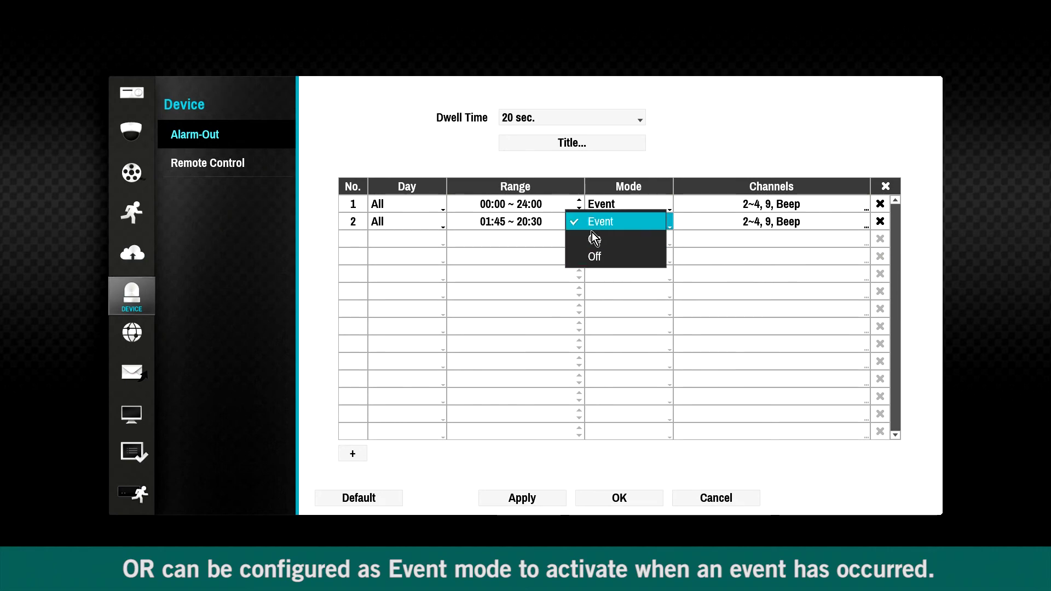
{"action": "left_click", "coordinate": [612, 223]}
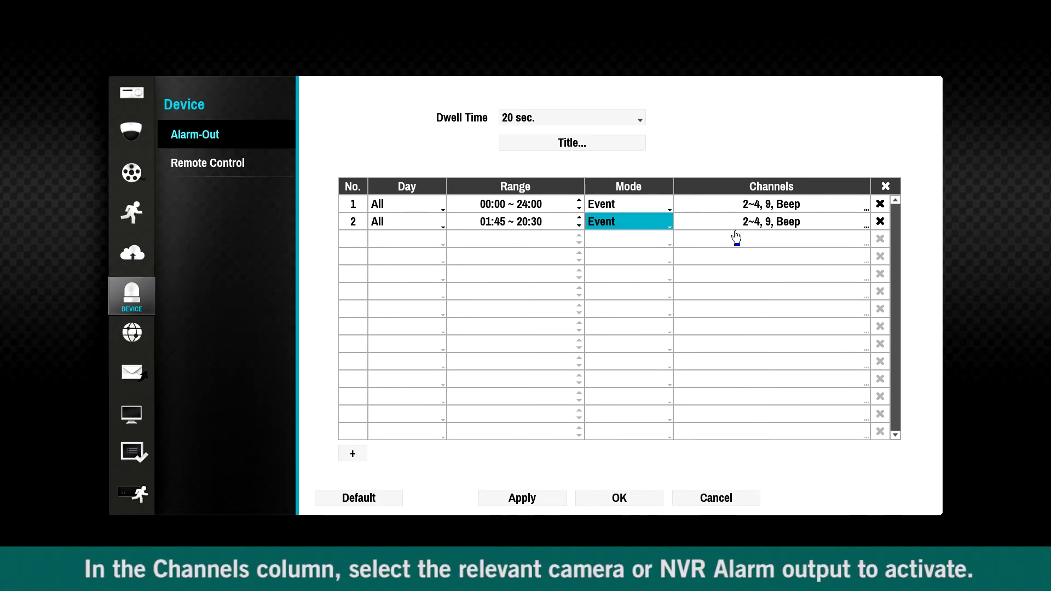
Limit the channels of schedule entry 2 to NVR AO 1-ao, Beep and CAM AO 4, excluding CAM AO 2 and CAM AO 3.
{"action": "left_click", "coordinate": [768, 224]}
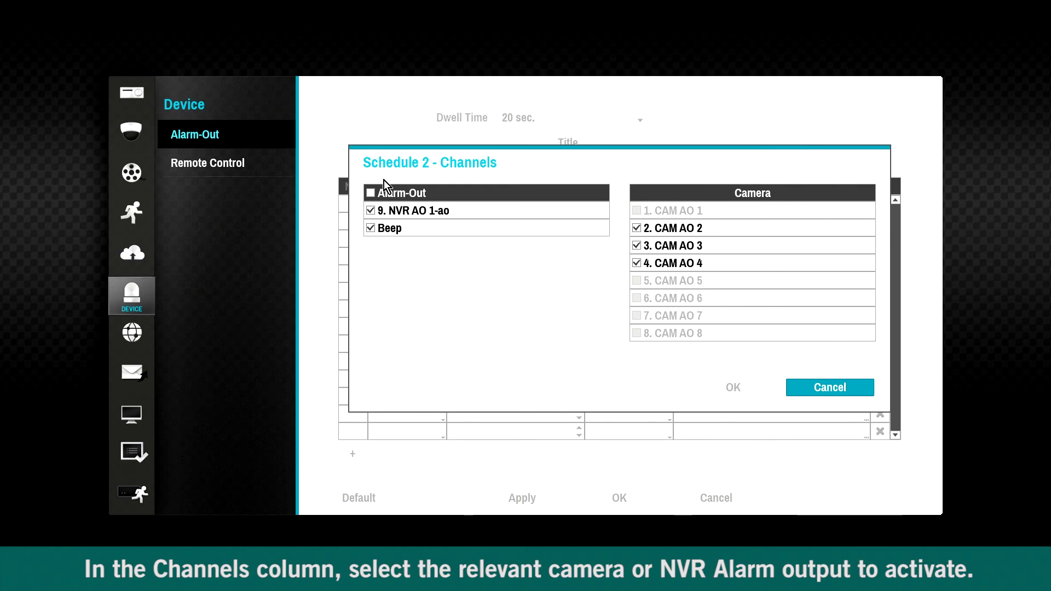
{"action": "left_click", "coordinate": [389, 195]}
{"action": "left_click", "coordinate": [377, 211]}
{"action": "left_click", "coordinate": [383, 229]}
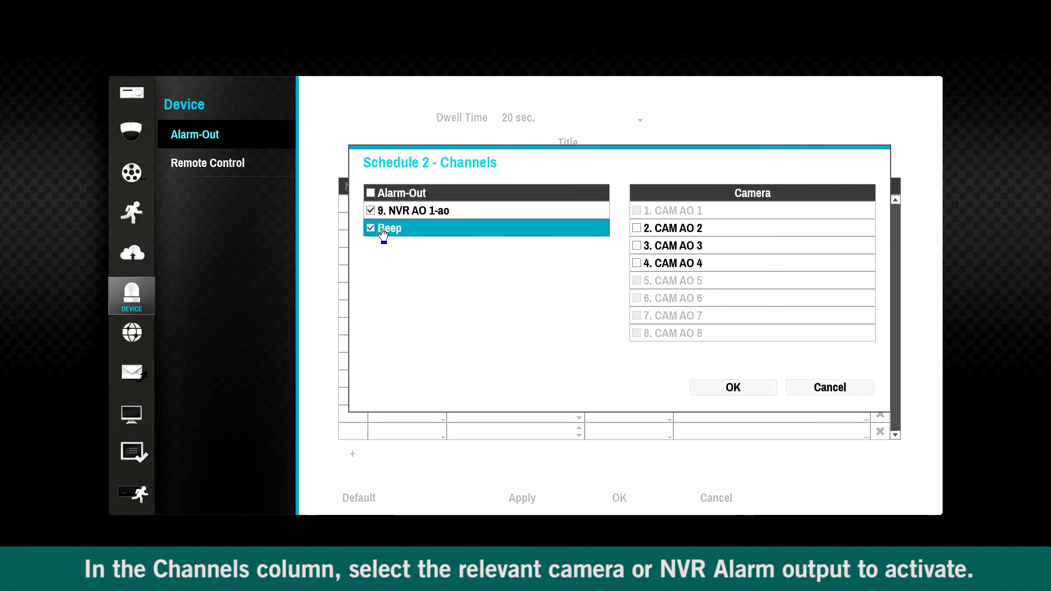
{"action": "left_click", "coordinate": [649, 228]}
{"action": "left_click", "coordinate": [650, 245]}
{"action": "left_click", "coordinate": [648, 264]}
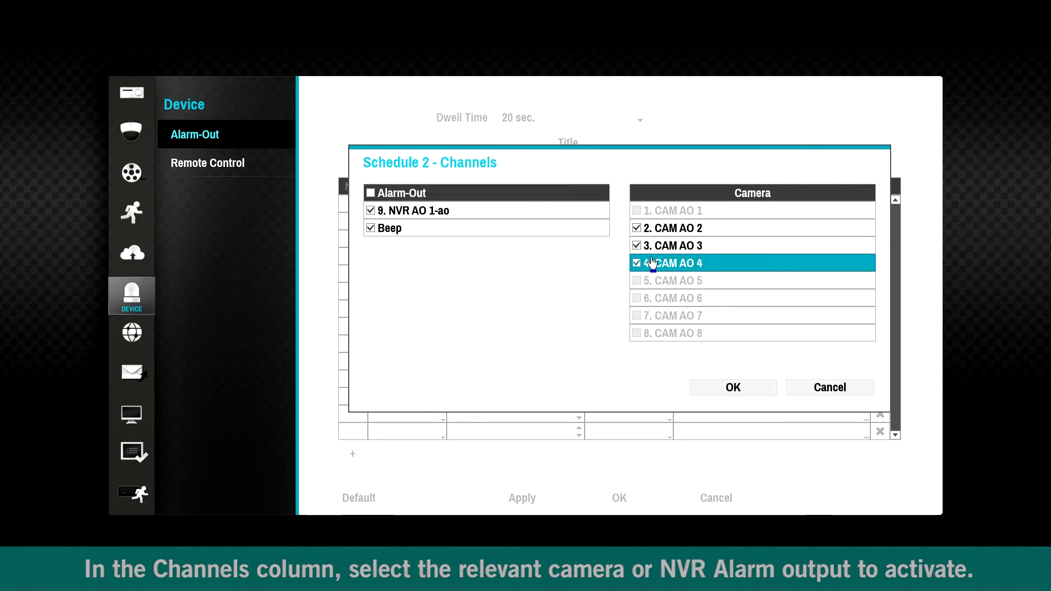
{"action": "left_click", "coordinate": [654, 246]}
{"action": "left_click", "coordinate": [653, 234]}
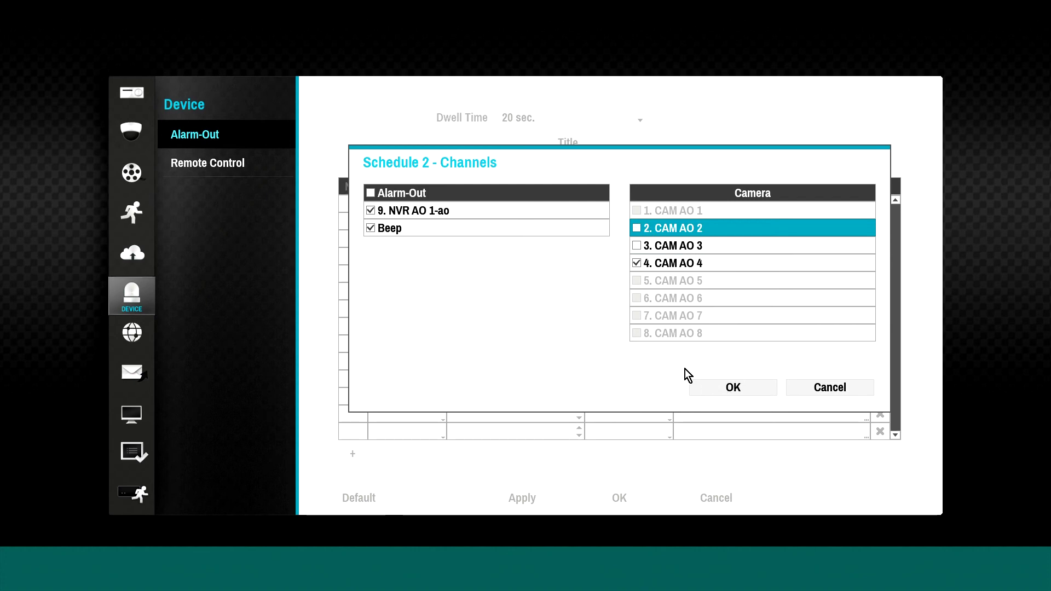
{"action": "left_click", "coordinate": [703, 388]}
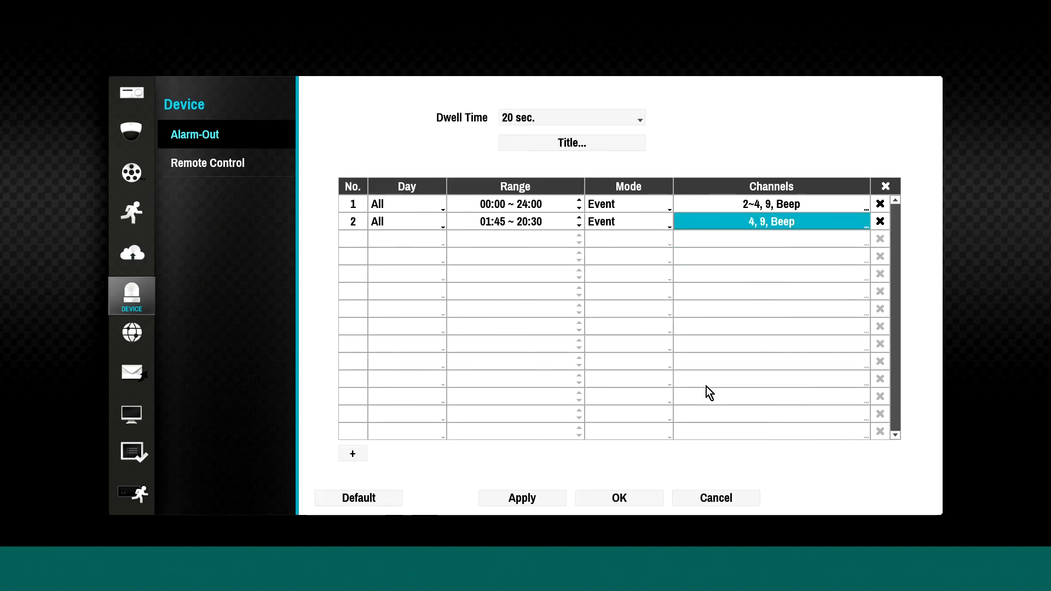
In the Remote Control settings, try the RS232, RS485 and None ports and settle on RS232.
{"action": "left_click", "coordinate": [218, 169]}
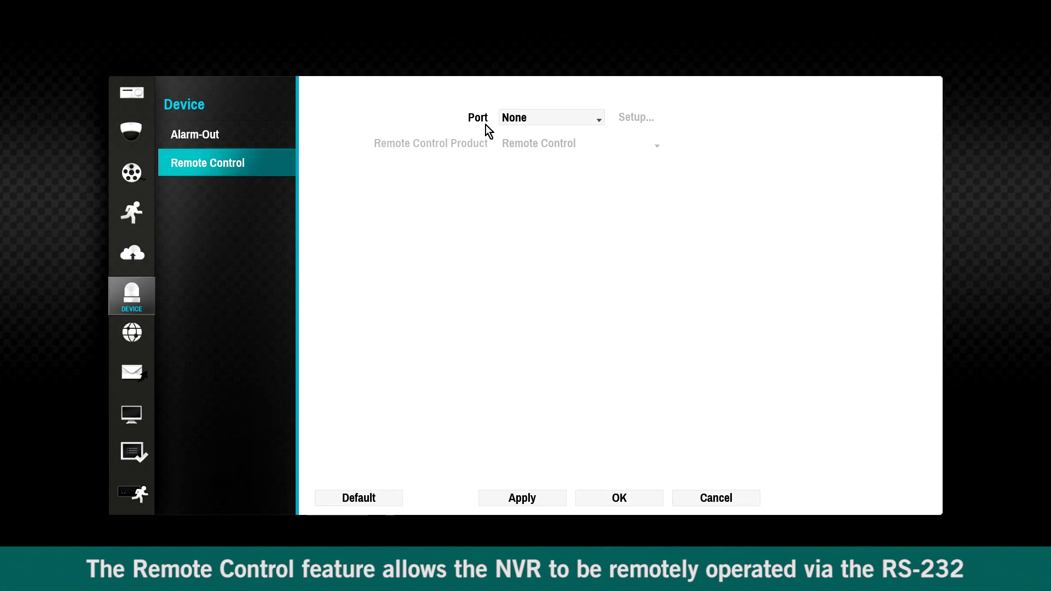
{"action": "left_click", "coordinate": [530, 117]}
{"action": "left_click", "coordinate": [534, 134]}
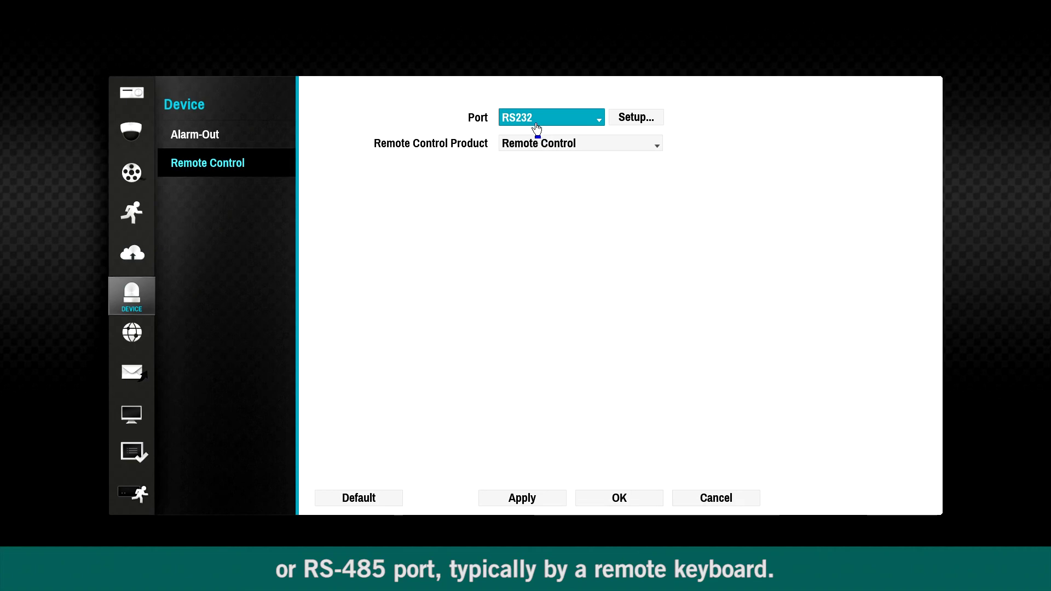
{"action": "left_click", "coordinate": [535, 125]}
{"action": "left_click", "coordinate": [534, 135]}
{"action": "left_click", "coordinate": [533, 117]}
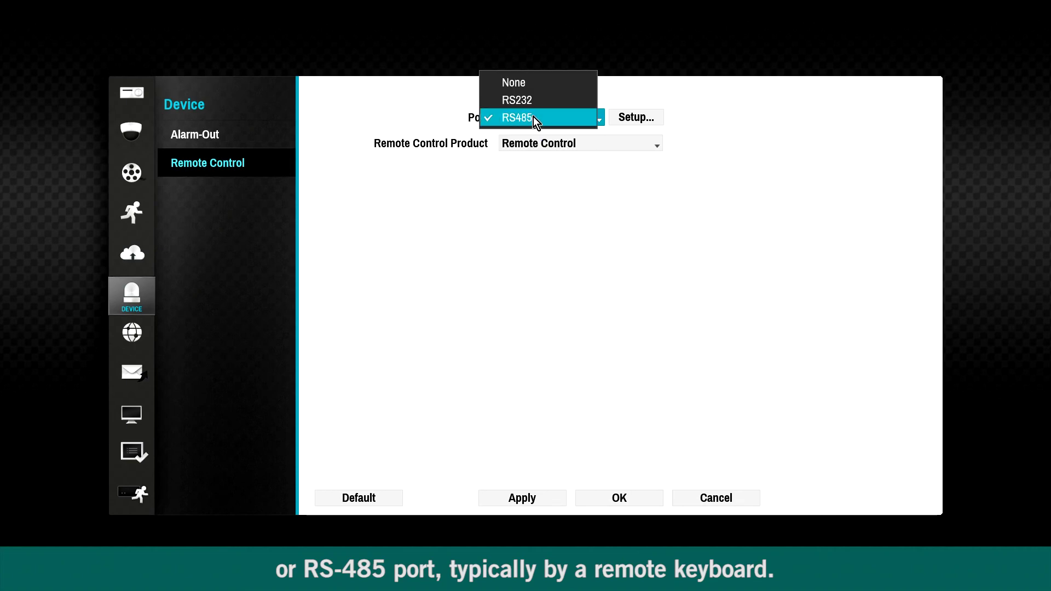
{"action": "left_click", "coordinate": [527, 87]}
{"action": "left_click", "coordinate": [525, 115]}
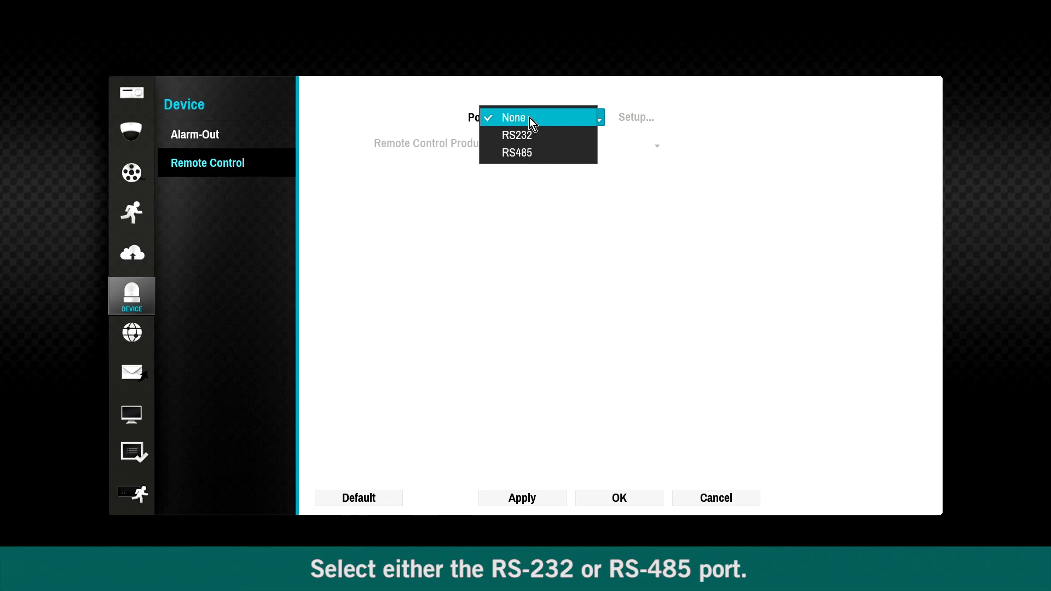
{"action": "left_click", "coordinate": [531, 136]}
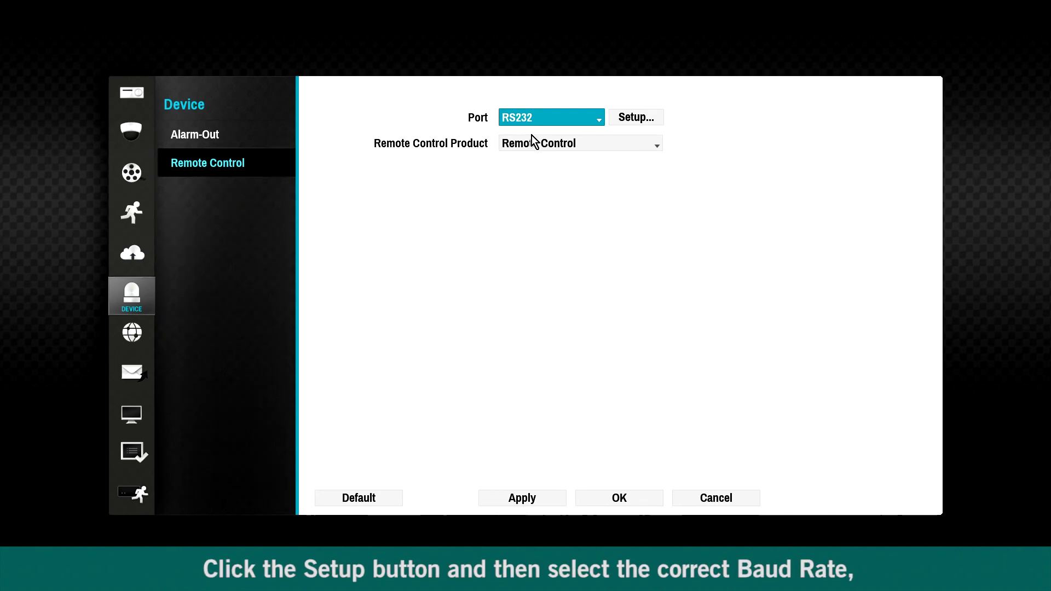
Review the Baud Rate, Data Bit, Stop Bit and Parity options in the RS232 port setup and leave it without changes.
{"action": "left_click", "coordinate": [633, 122]}
{"action": "left_click", "coordinate": [637, 234]}
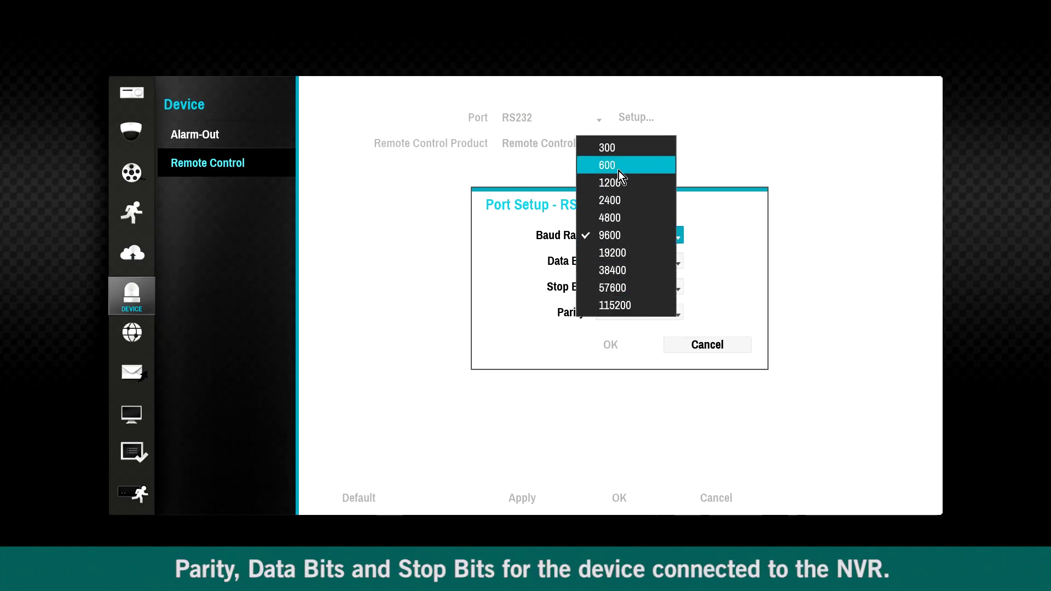
{"action": "left_click", "coordinate": [711, 283]}
{"action": "left_click", "coordinate": [626, 263]}
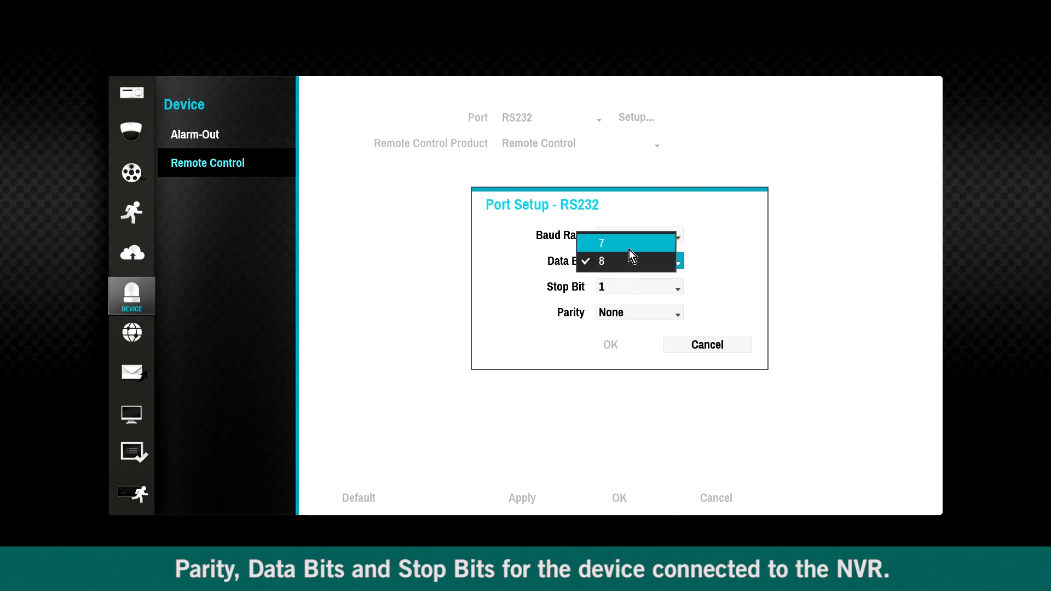
{"action": "left_click", "coordinate": [723, 259]}
{"action": "left_click", "coordinate": [638, 288]}
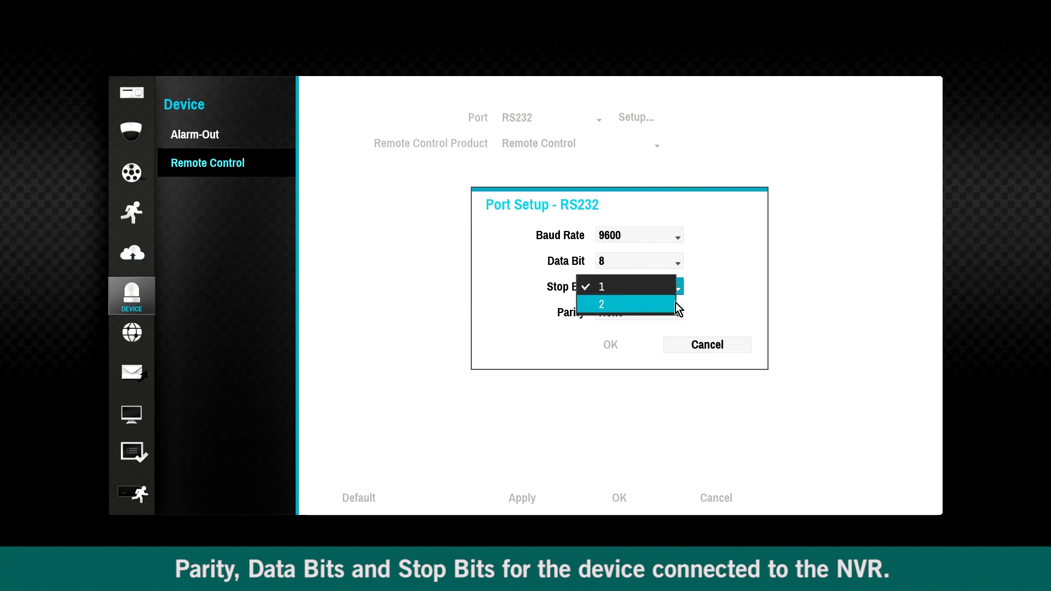
{"action": "left_click", "coordinate": [656, 317]}
{"action": "left_click", "coordinate": [656, 316]}
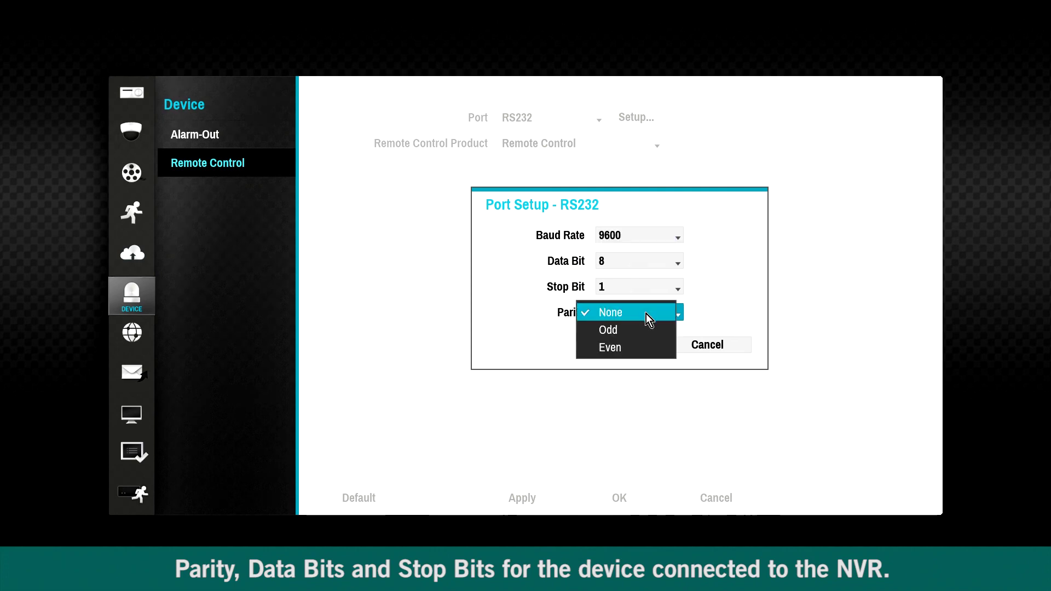
{"action": "left_click", "coordinate": [713, 308]}
{"action": "left_click", "coordinate": [694, 349]}
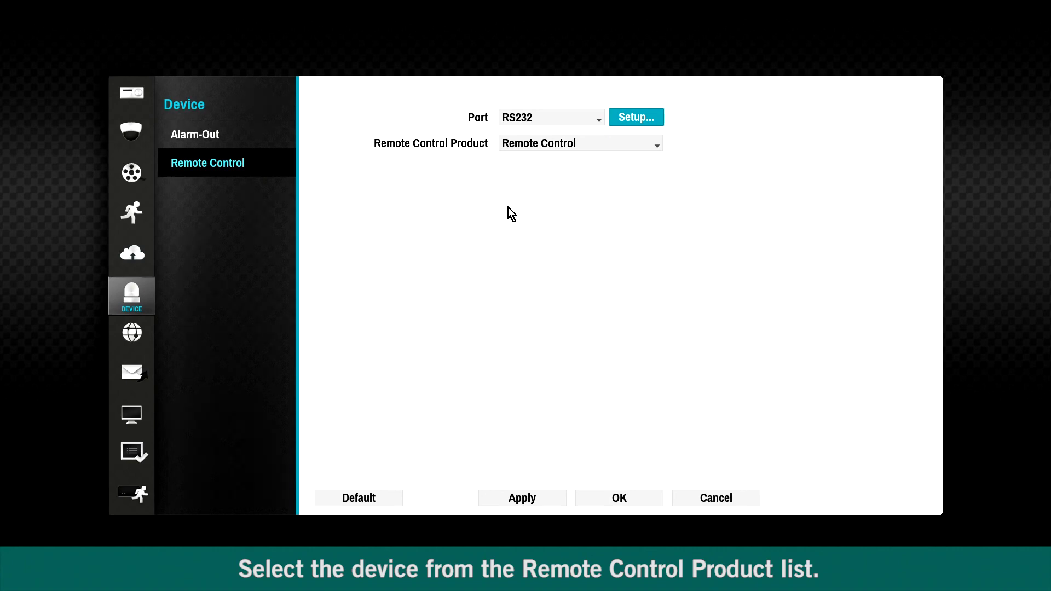
Switch the Remote Control Product to Remote Control 2 and back to Remote Control.
{"action": "left_click", "coordinate": [558, 147]}
{"action": "left_click", "coordinate": [556, 162]}
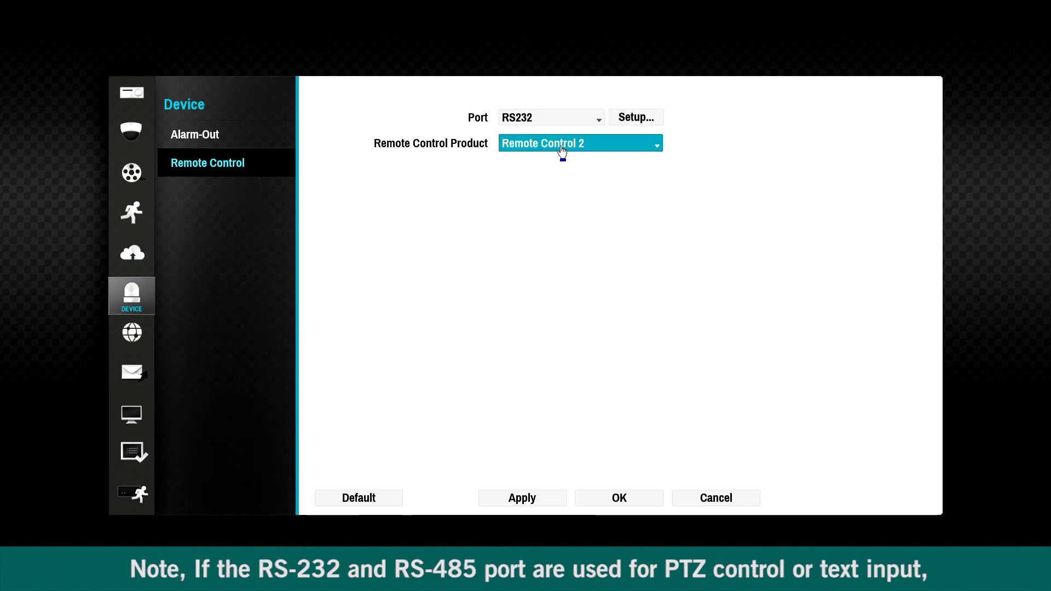
{"action": "left_click", "coordinate": [558, 143]}
{"action": "left_click", "coordinate": [556, 130]}
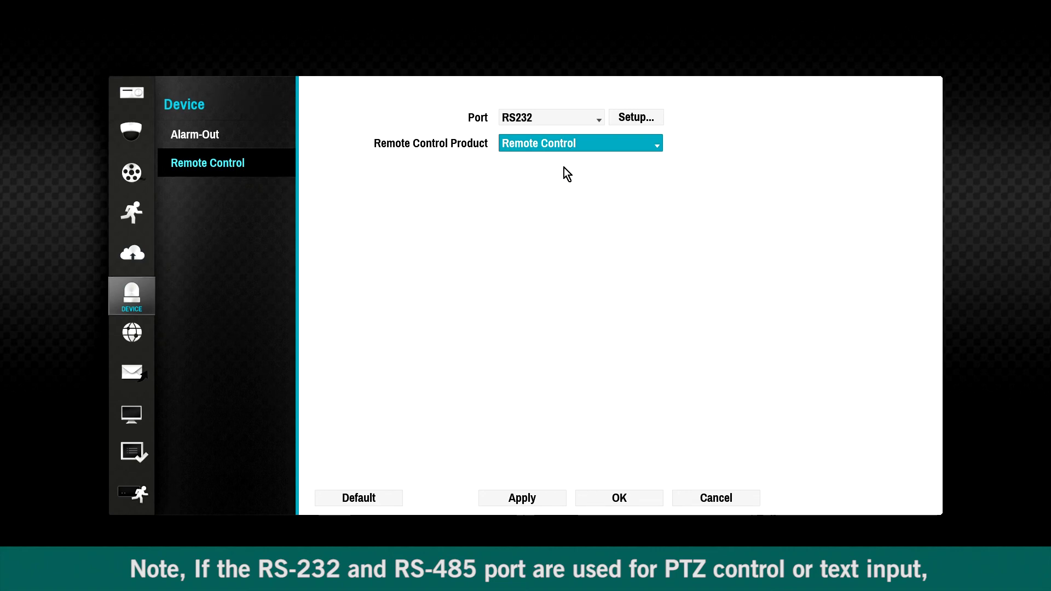